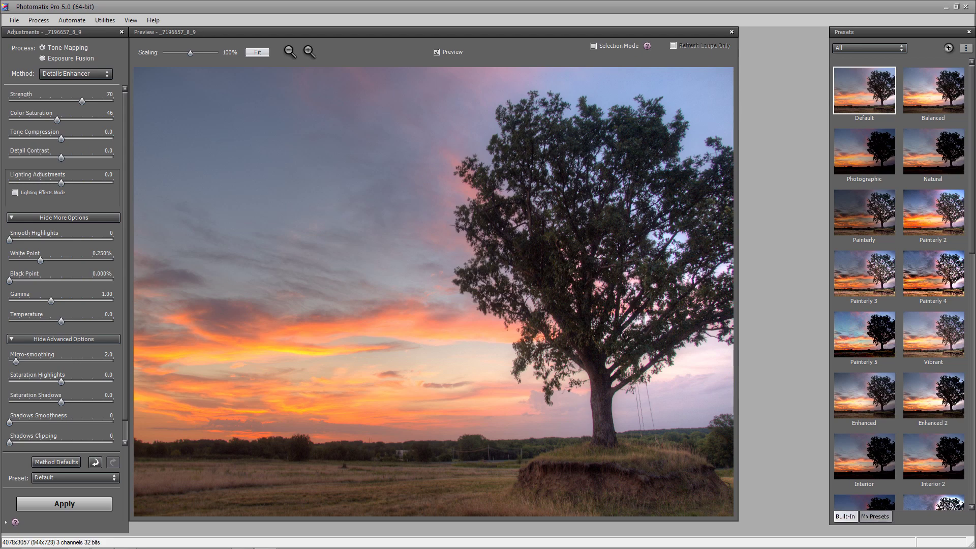
- Try the Photographic, Painterly, Painterly 2, Painterly 3 and Painterly 4 presets on the tree photo
{"action": "left_click", "coordinate": [880, 157]}
{"action": "left_click", "coordinate": [881, 225]}
{"action": "left_click", "coordinate": [921, 218]}
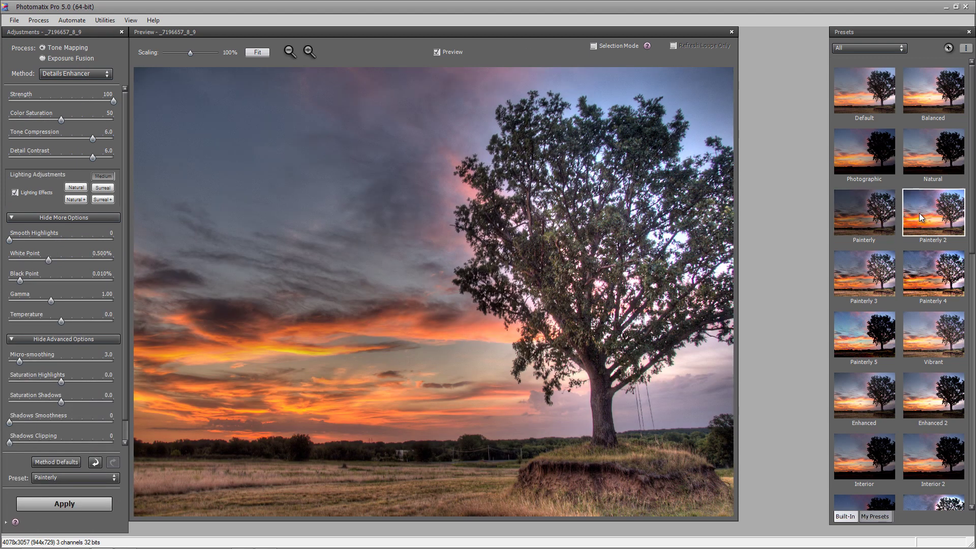
{"action": "left_click", "coordinate": [865, 272]}
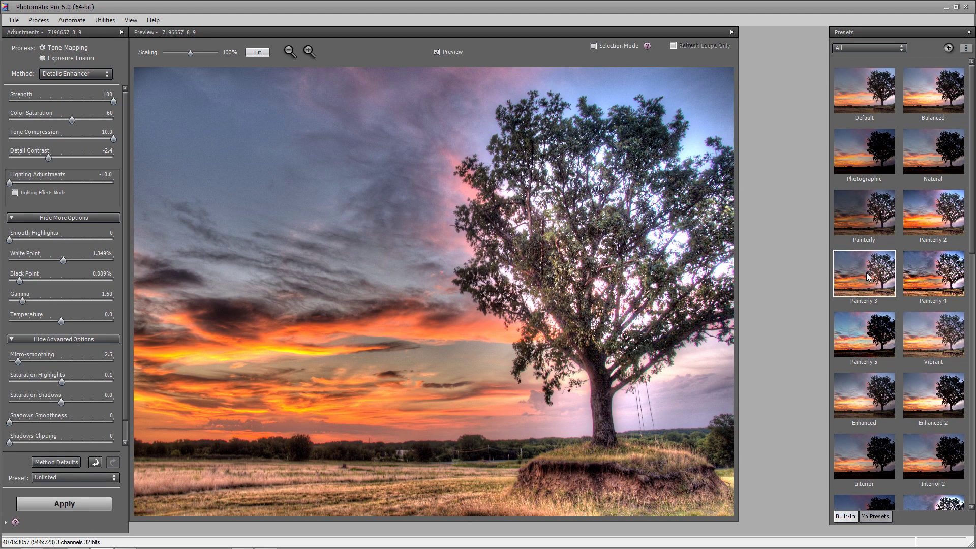
{"action": "left_click", "coordinate": [914, 276]}
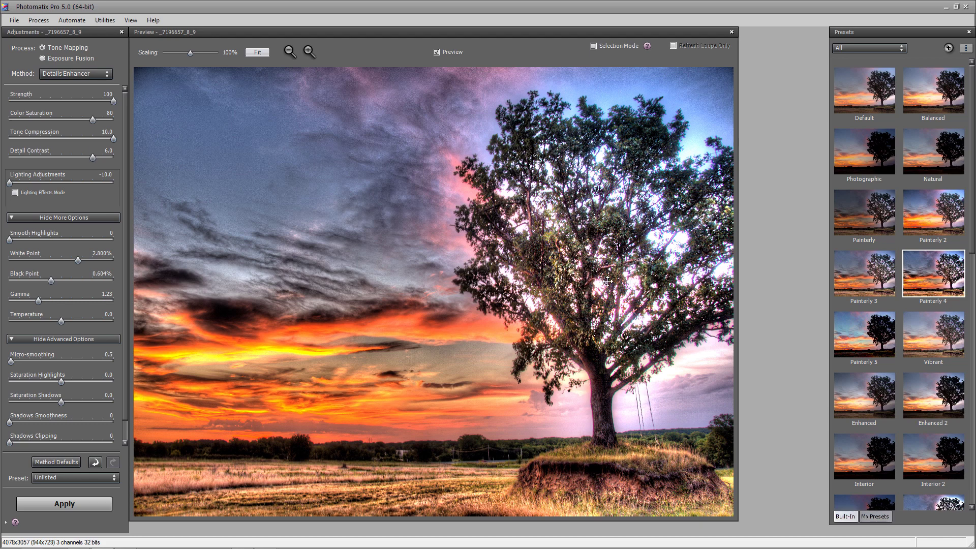
- Compare the Painterly 3, Enhanced, Painterly 5 and Natural presets on the photo
{"action": "left_click", "coordinate": [854, 288]}
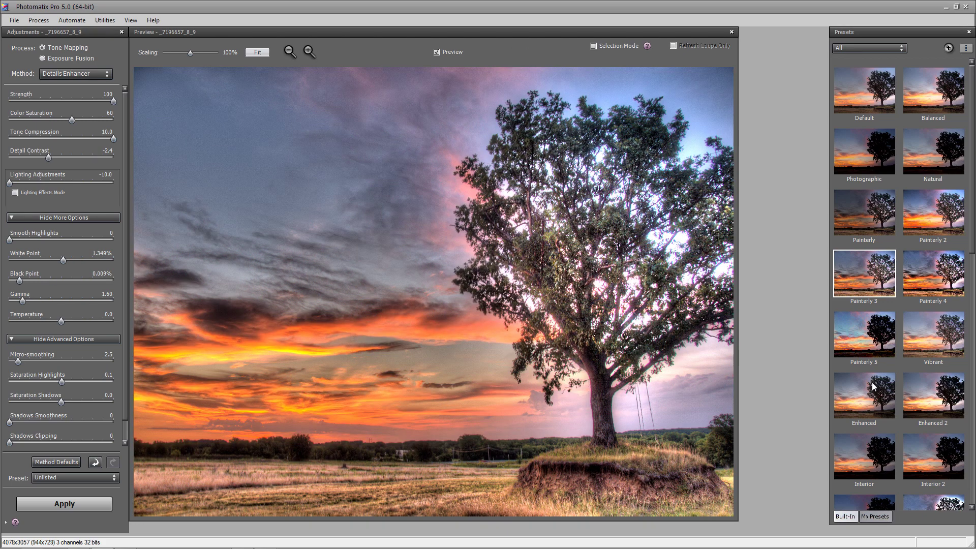
{"action": "left_click", "coordinate": [875, 390]}
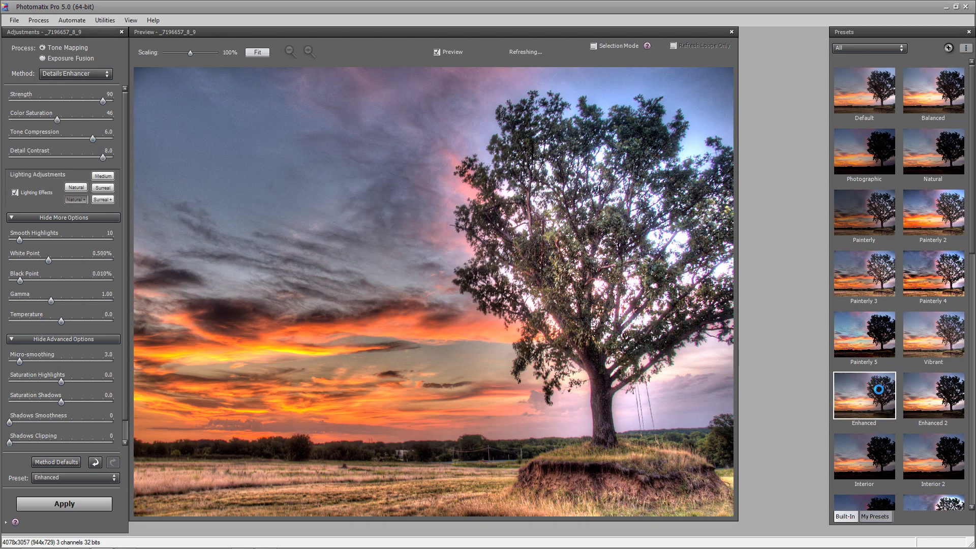
{"action": "left_click", "coordinate": [872, 344]}
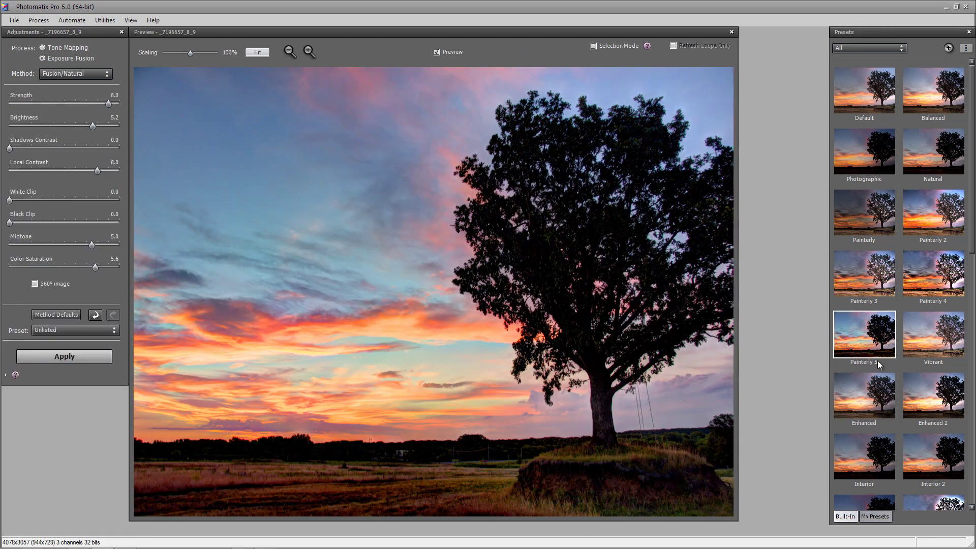
{"action": "left_click", "coordinate": [936, 148]}
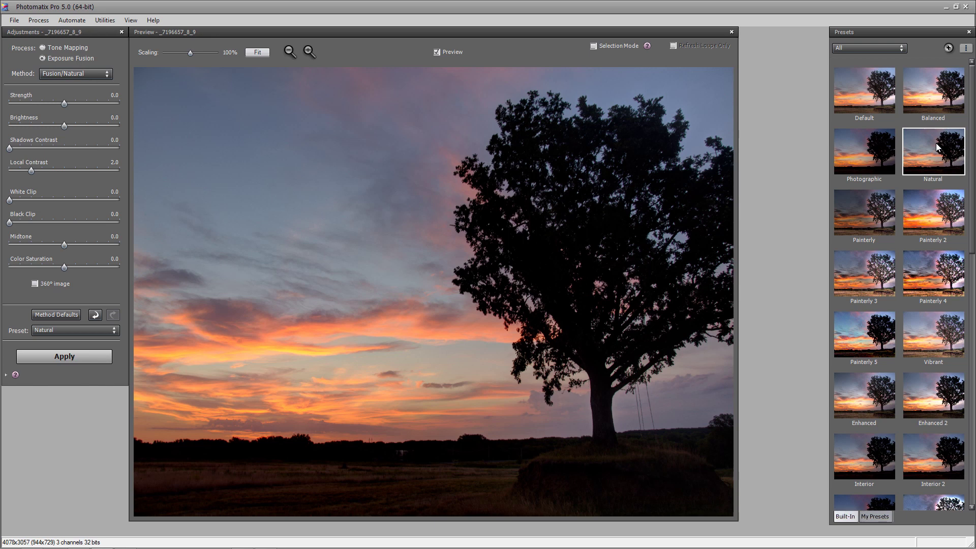
- Try the Surreal and Grunge 2 built-in presets on the photo, returning to Surreal
{"action": "scroll", "coordinate": [938, 148], "scroll_direction": "down", "scroll_amount": 2}
{"action": "scroll", "coordinate": [913, 265], "scroll_direction": "down", "scroll_amount": 2}
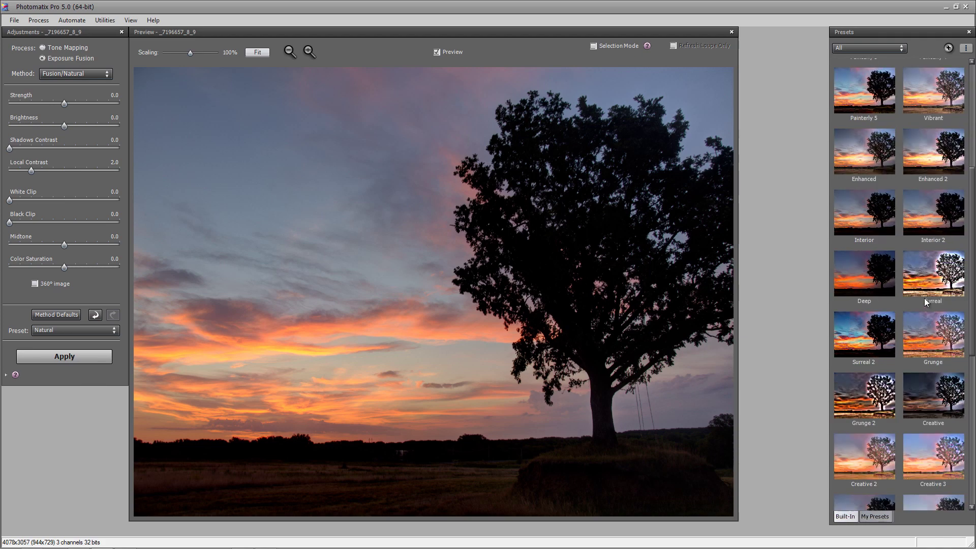
{"action": "left_click", "coordinate": [926, 284]}
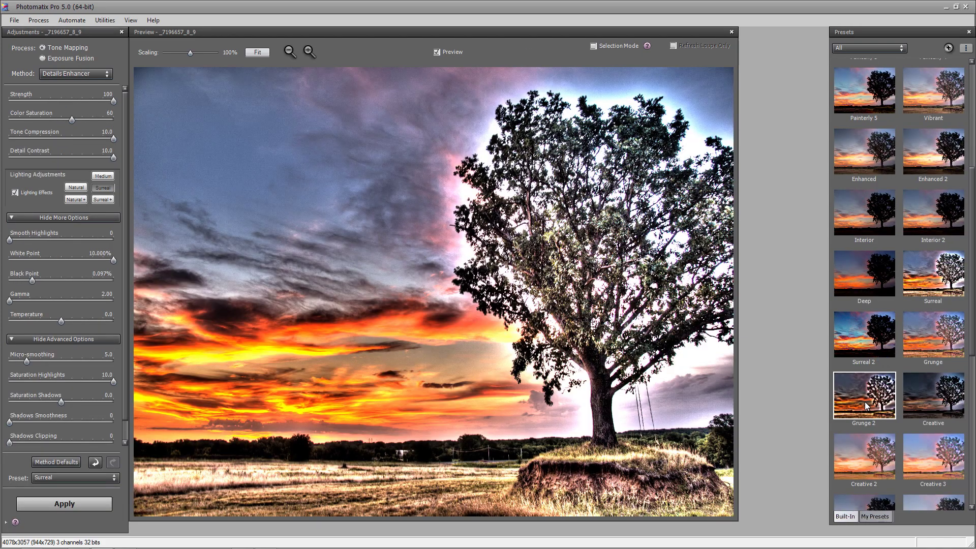
{"action": "left_click", "coordinate": [864, 402]}
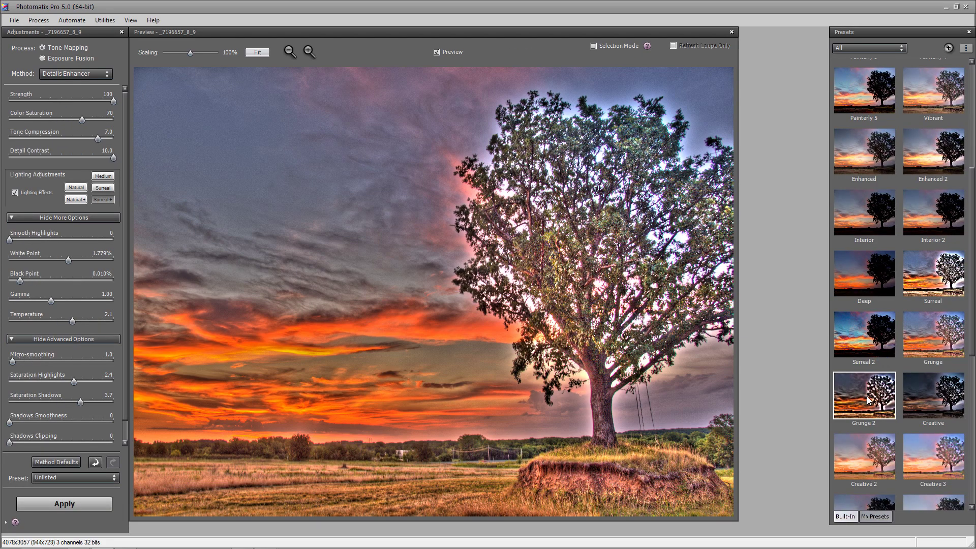
{"action": "left_click", "coordinate": [931, 299]}
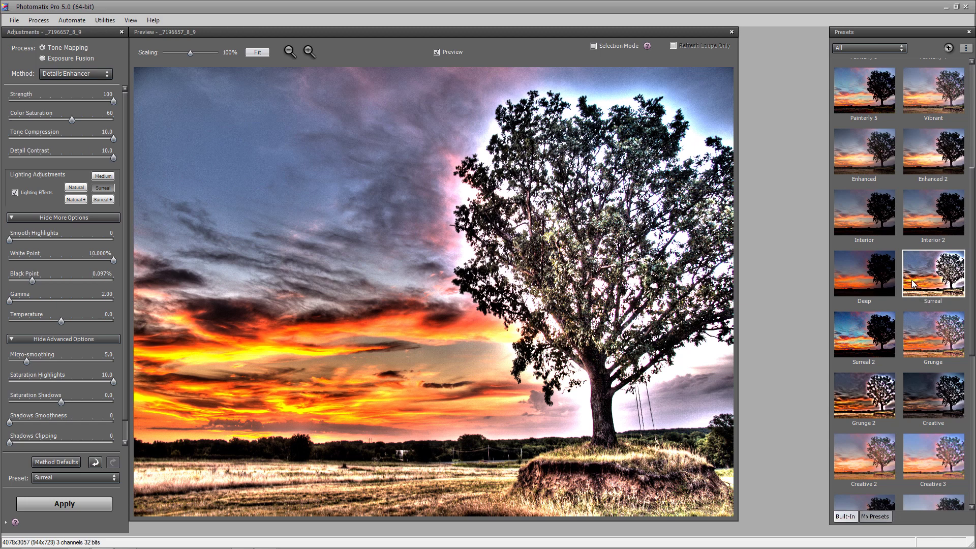
- Try the Grunge 2 preset and compare it with the unprocessed image by switching the preview off and on
{"action": "scroll", "coordinate": [912, 279], "scroll_direction": "up", "scroll_amount": 4}
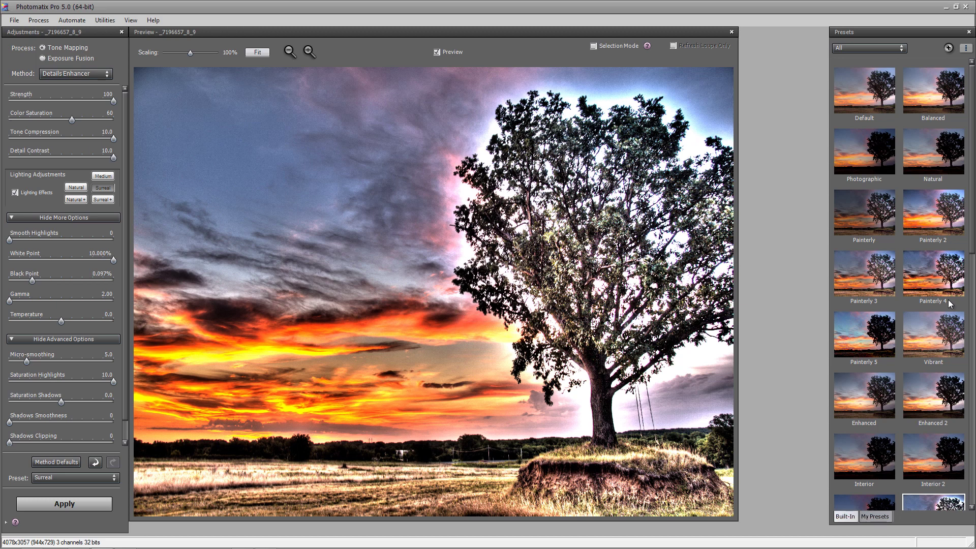
{"action": "scroll", "coordinate": [921, 265], "scroll_direction": "down", "scroll_amount": 6}
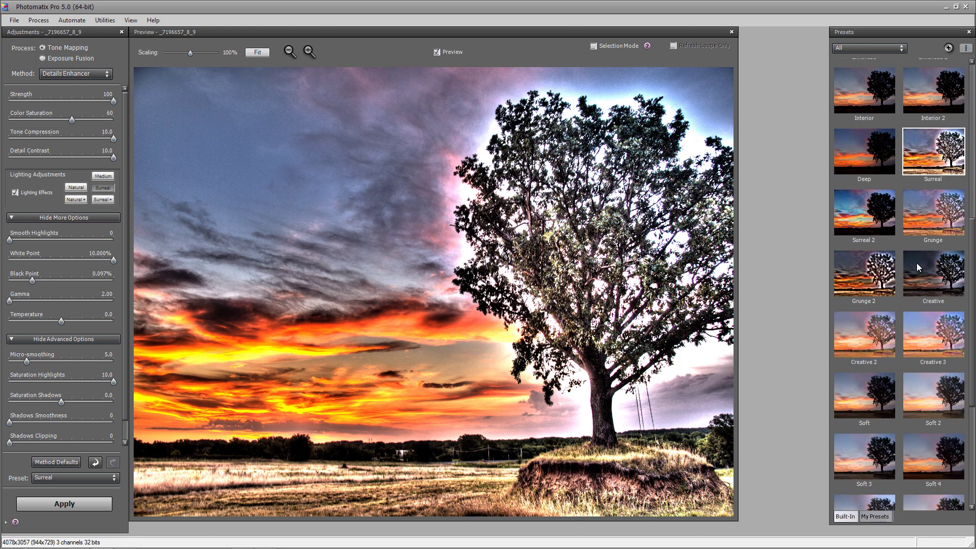
{"action": "left_click", "coordinate": [884, 276]}
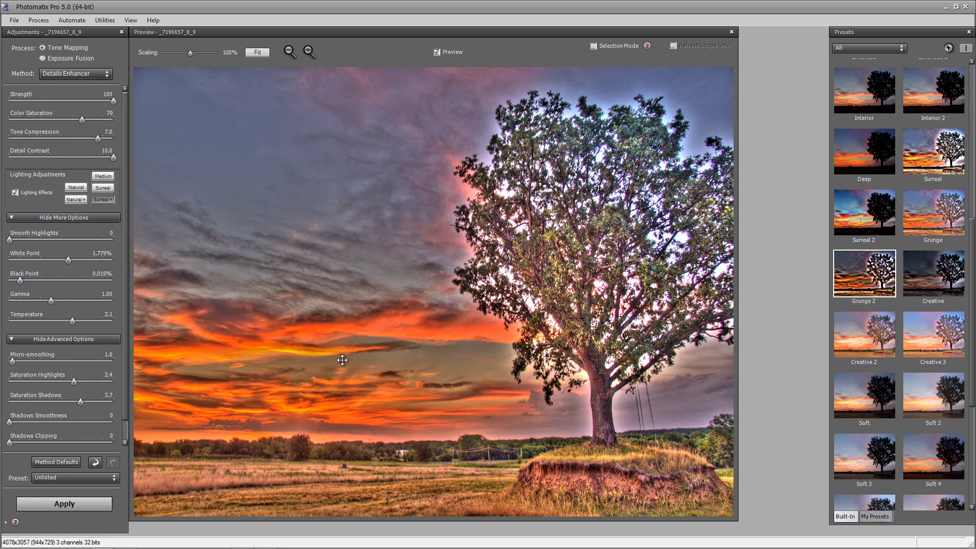
{"action": "left_click", "coordinate": [450, 55]}
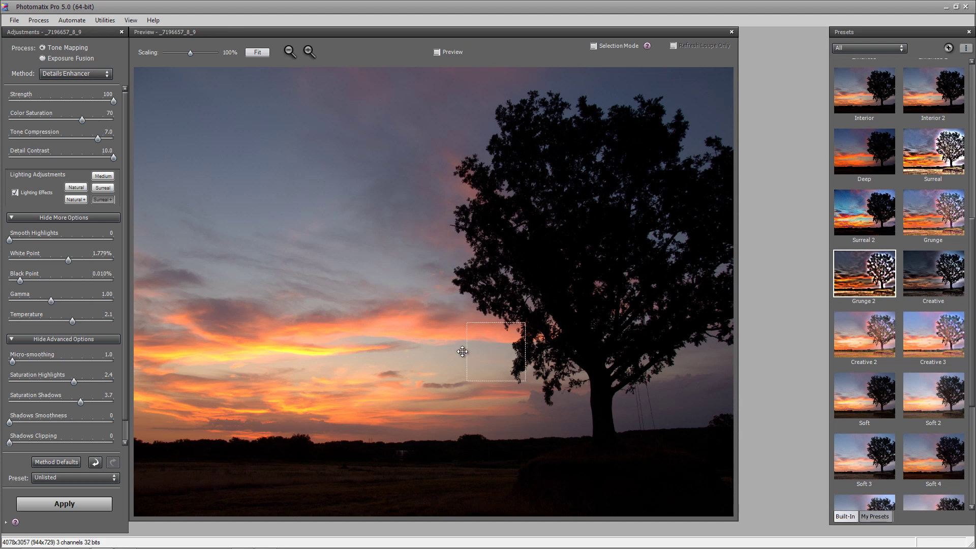
{"action": "left_click", "coordinate": [447, 50]}
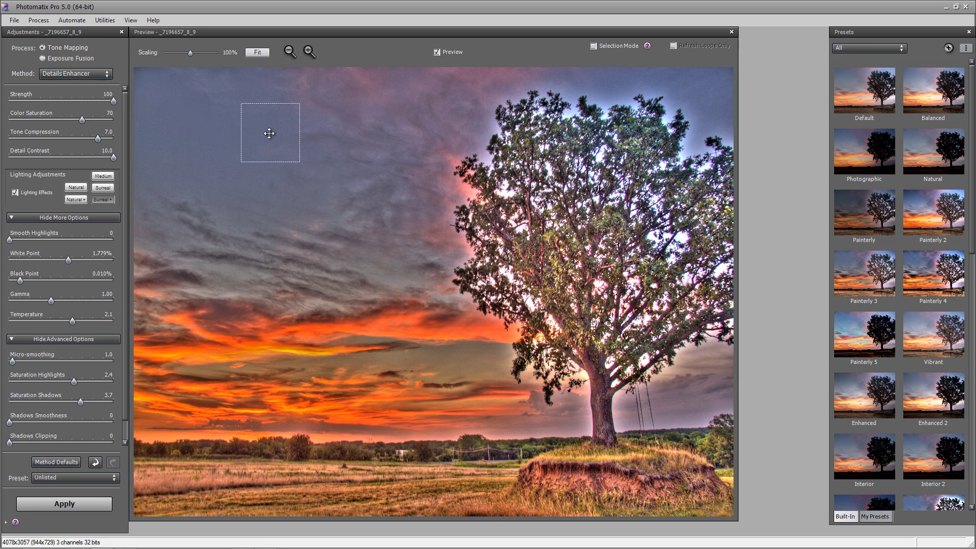
- Restore the method defaults and set Strength to 100, Color Saturation to 50, and Tone Compression and Detail Contrast to 10
{"action": "left_click", "coordinate": [71, 461]}
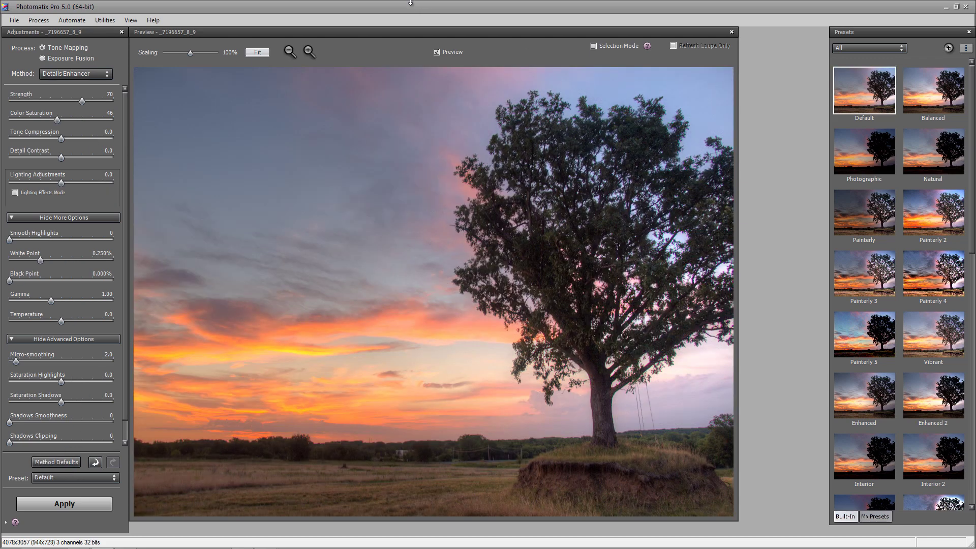
{"action": "left_click_drag", "start_coordinate": [425, 34], "coordinate": [448, 34]}
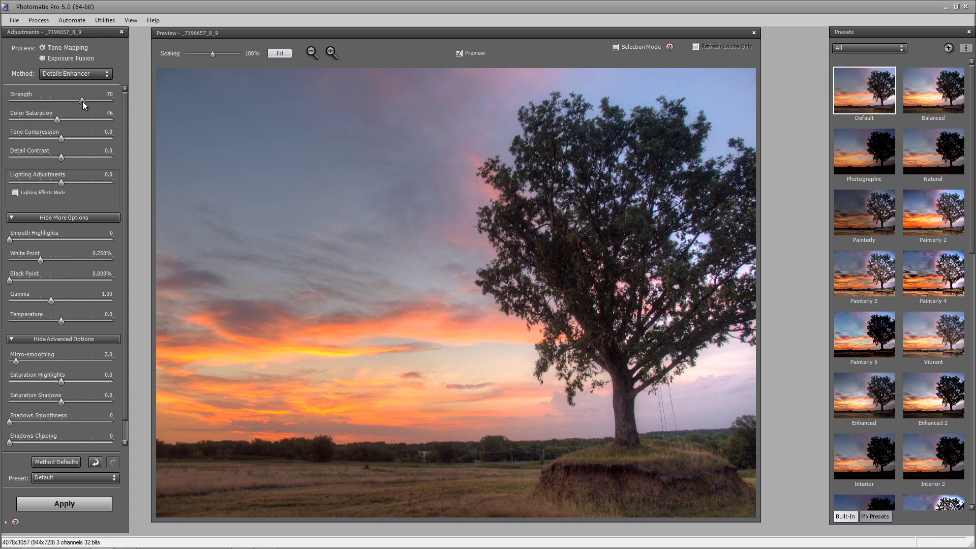
{"action": "left_click_drag", "start_coordinate": [82, 102], "coordinate": [125, 106]}
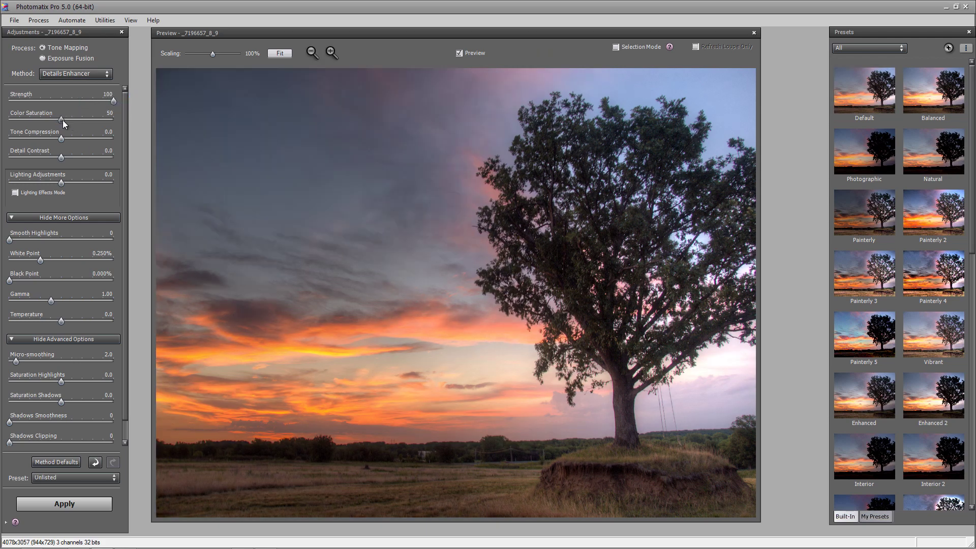
{"action": "left_click_drag", "start_coordinate": [62, 120], "coordinate": [113, 138]}
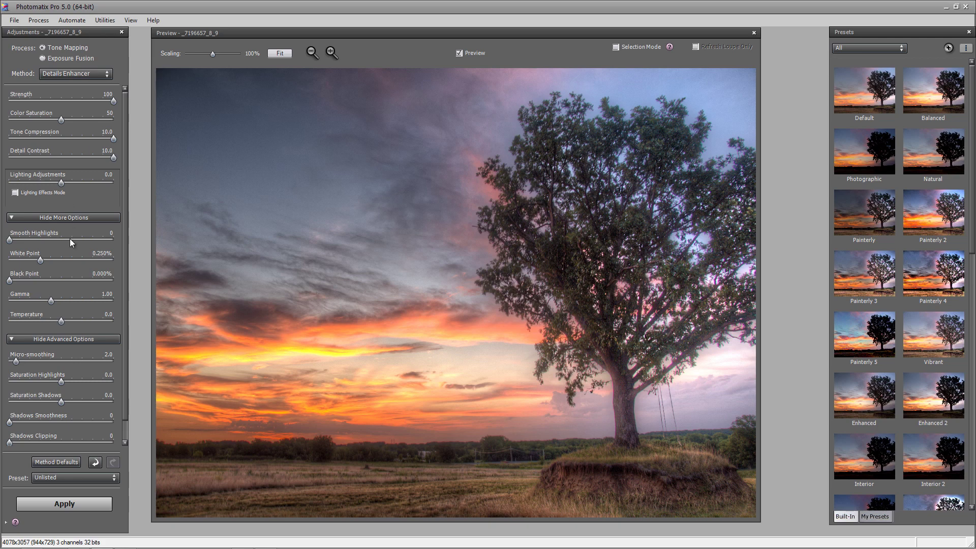
{"action": "left_click", "coordinate": [14, 341]}
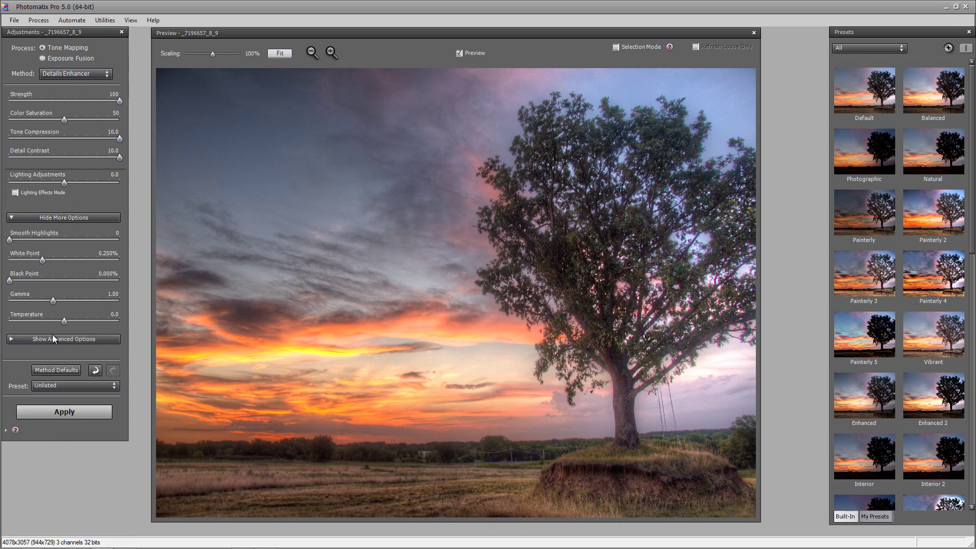
{"action": "left_click", "coordinate": [17, 340]}
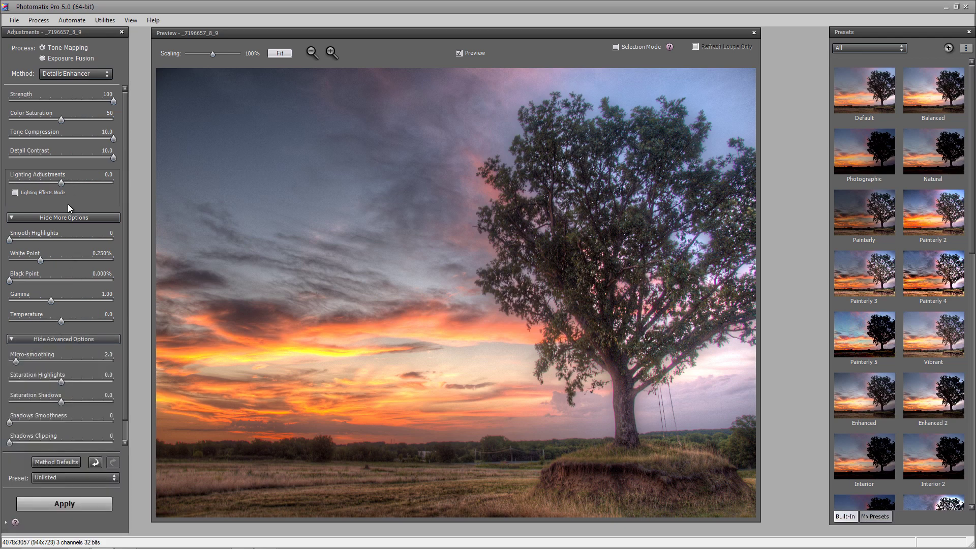
- Try the Medium, Surreal, Surreal +, Natural + and Natural styles of Lighting Effects Mode, finishing with the mode switched off
{"action": "left_click", "coordinate": [16, 193]}
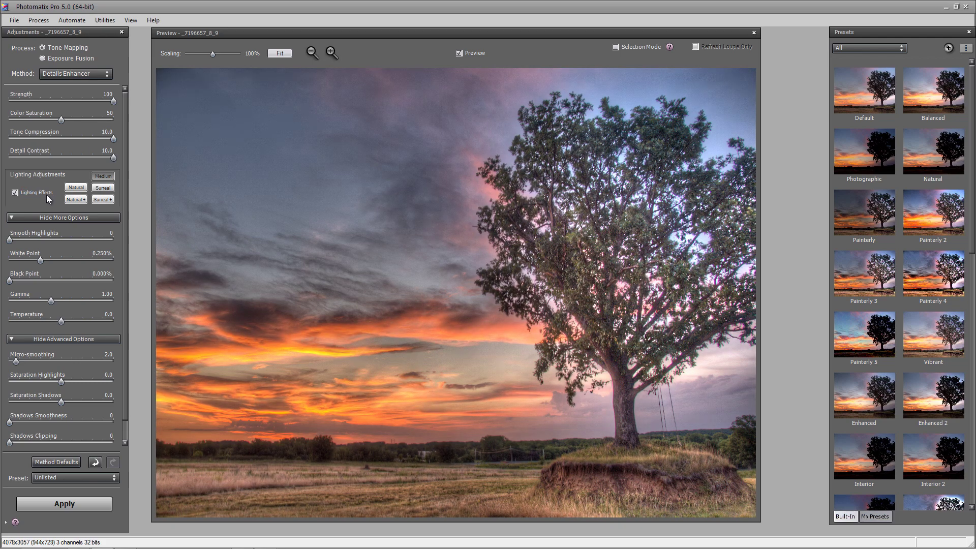
{"action": "left_click", "coordinate": [35, 191]}
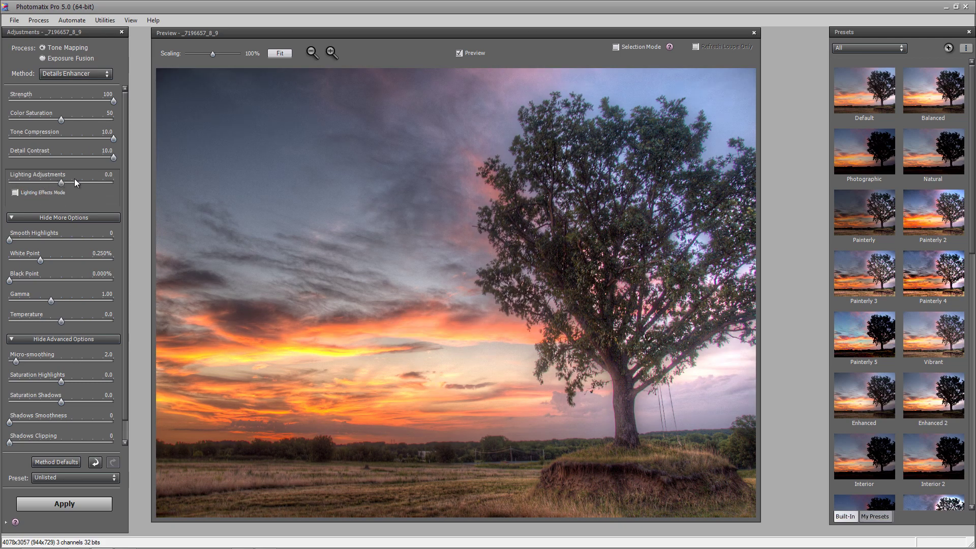
{"action": "left_click", "coordinate": [31, 193]}
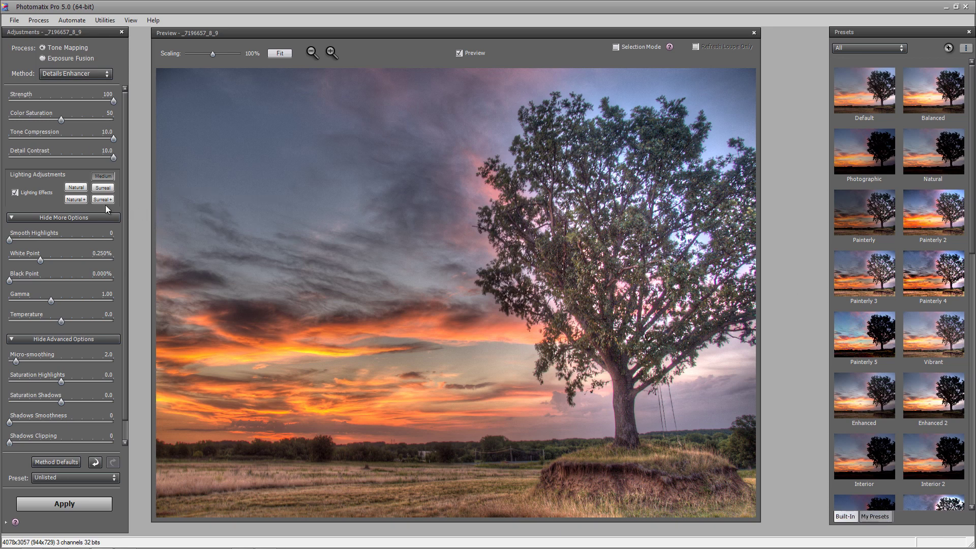
{"action": "left_click", "coordinate": [103, 188]}
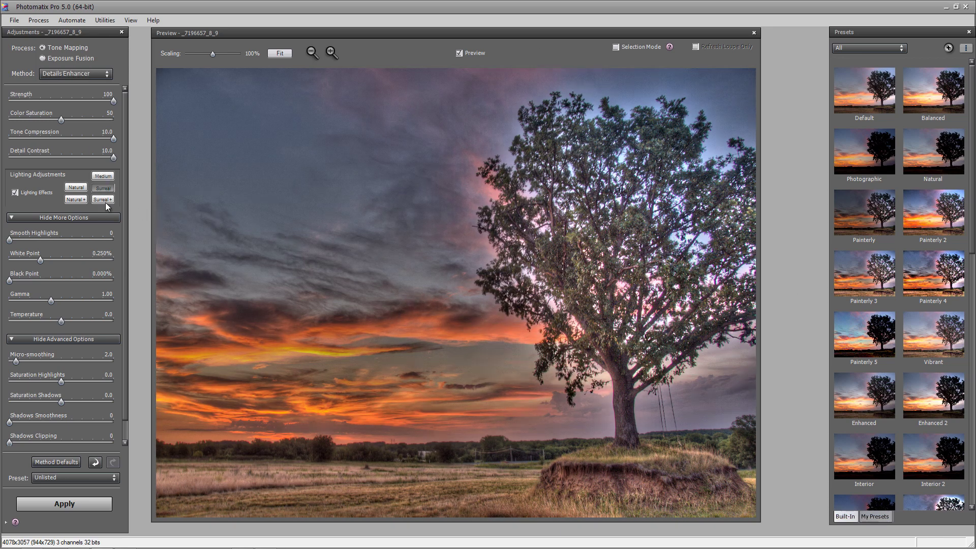
{"action": "left_click", "coordinate": [104, 199]}
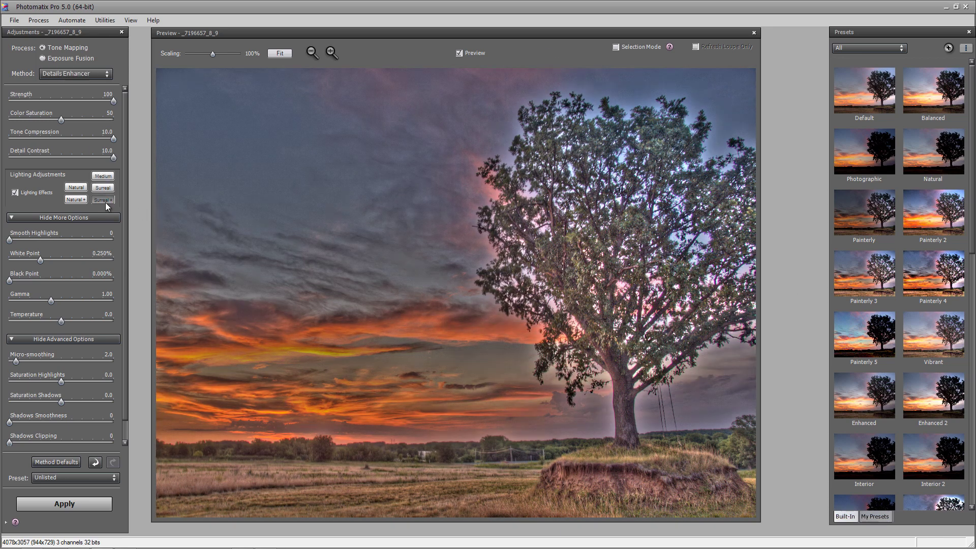
{"action": "left_click", "coordinate": [77, 199]}
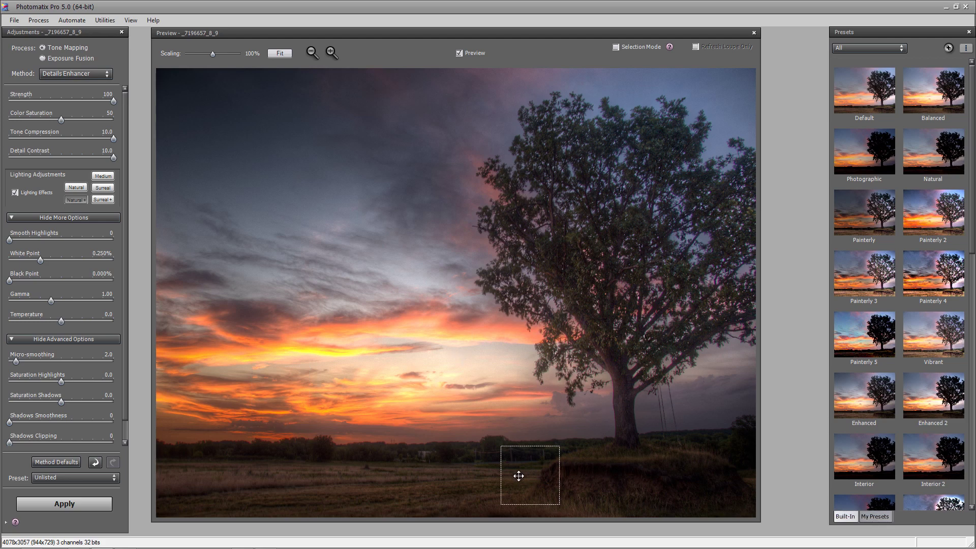
{"action": "left_click", "coordinate": [76, 187]}
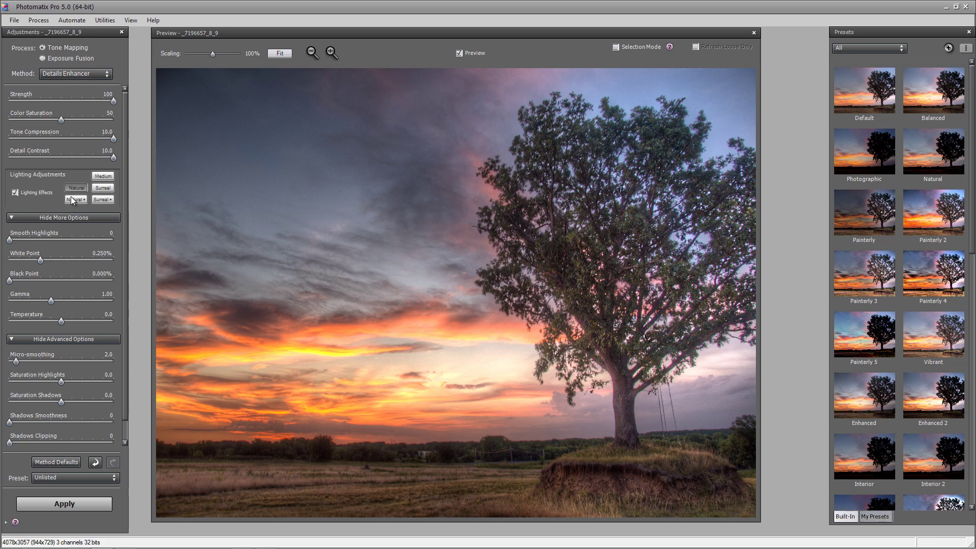
{"action": "left_click", "coordinate": [45, 193]}
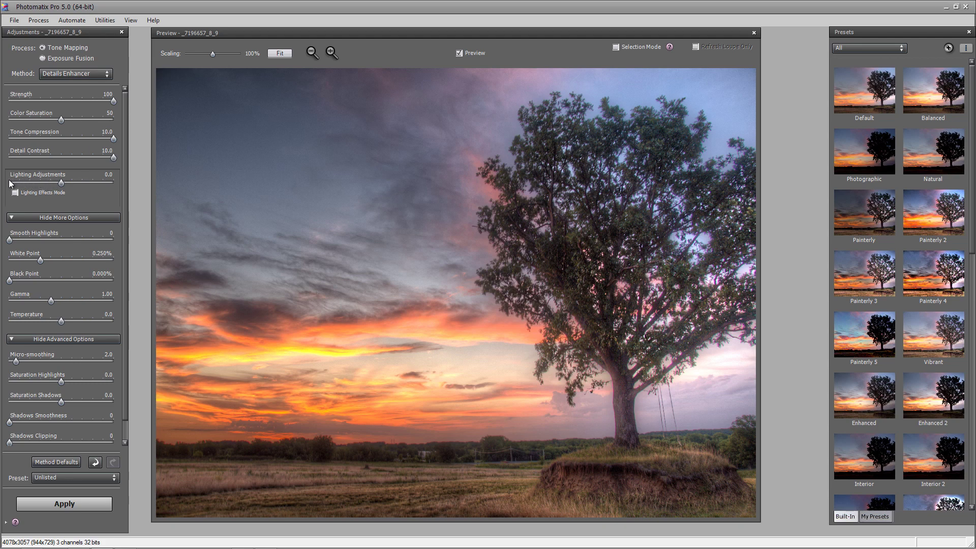
- Compare the photo with Lighting Effects Mode on and off, and try the Natural + lighting style
{"action": "left_click", "coordinate": [56, 194]}
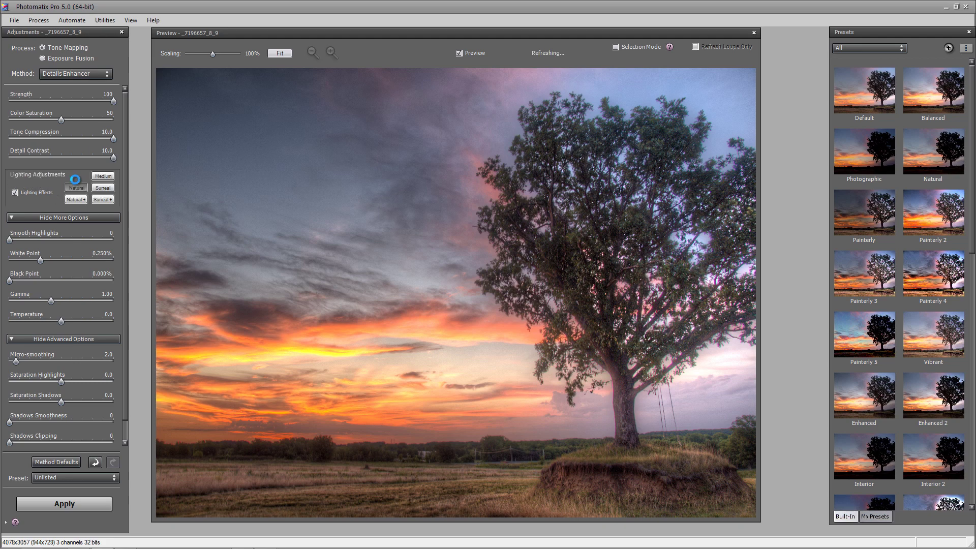
{"action": "left_click", "coordinate": [38, 193]}
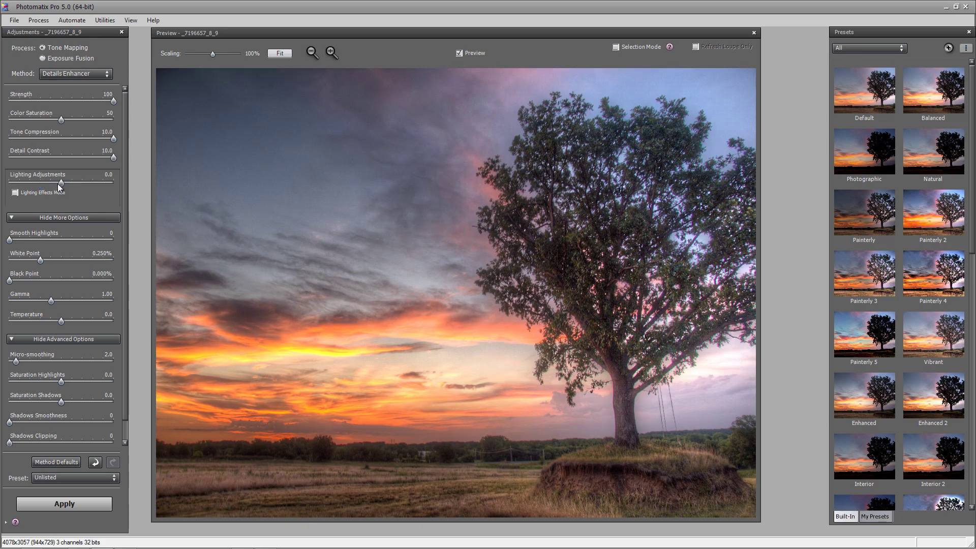
{"action": "left_click", "coordinate": [59, 193]}
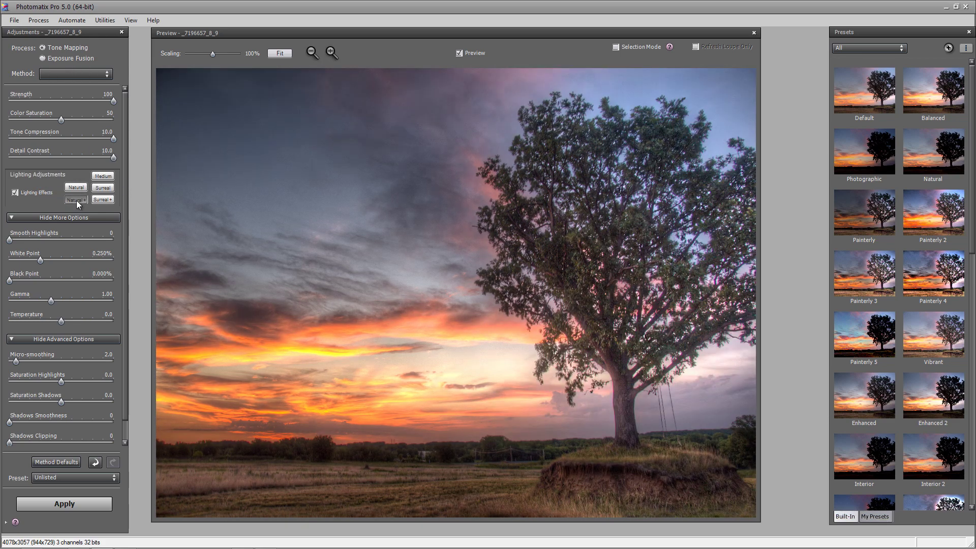
{"action": "left_click", "coordinate": [76, 200]}
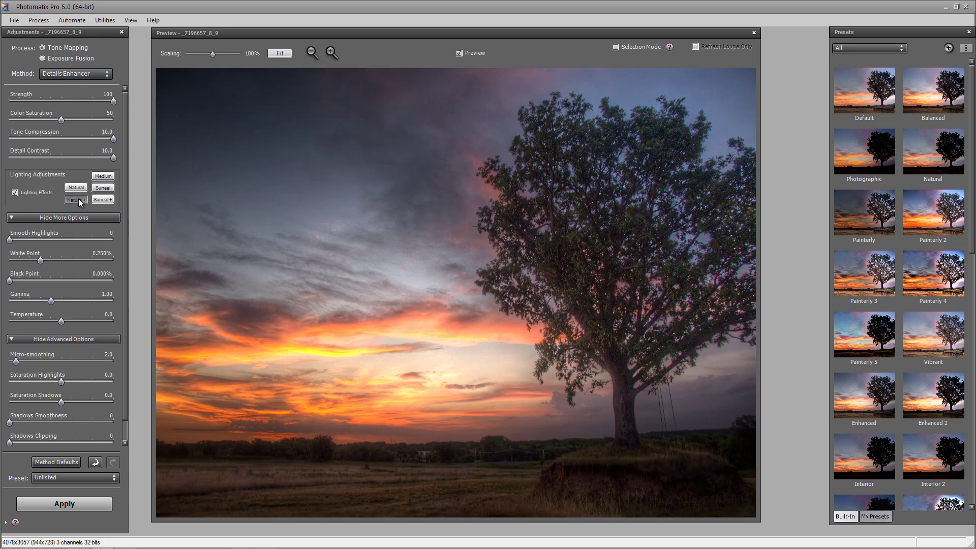
- Turn off Lighting Effects Mode and set Lighting Adjustments to -9.5
{"action": "left_click", "coordinate": [44, 193]}
{"action": "left_click", "coordinate": [44, 192]}
{"action": "left_click", "coordinate": [44, 192]}
{"action": "left_click_drag", "start_coordinate": [106, 182], "coordinate": [10, 182]}
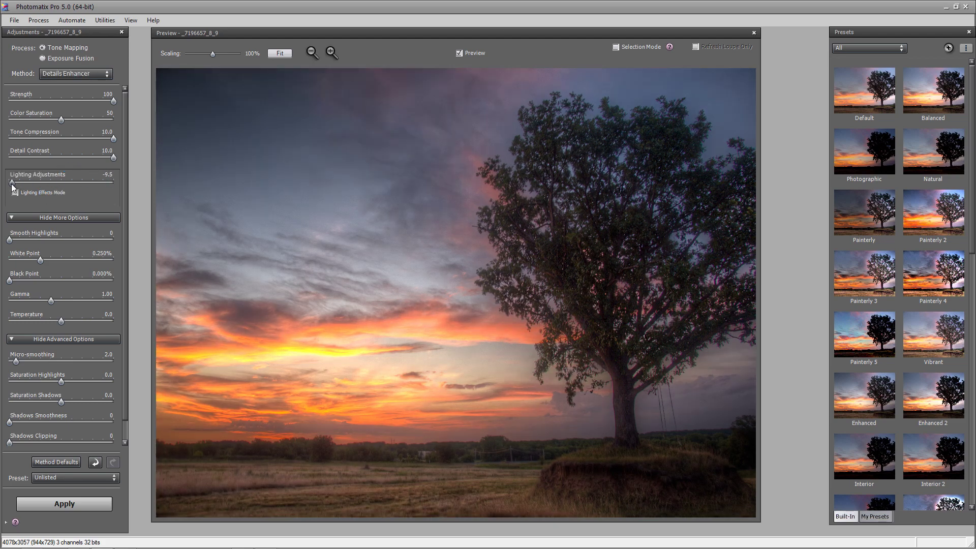
- Compare the photo with Lighting Effects Mode on and off, try the Surreal style, and finish with the mode switched off
{"action": "left_click", "coordinate": [34, 192]}
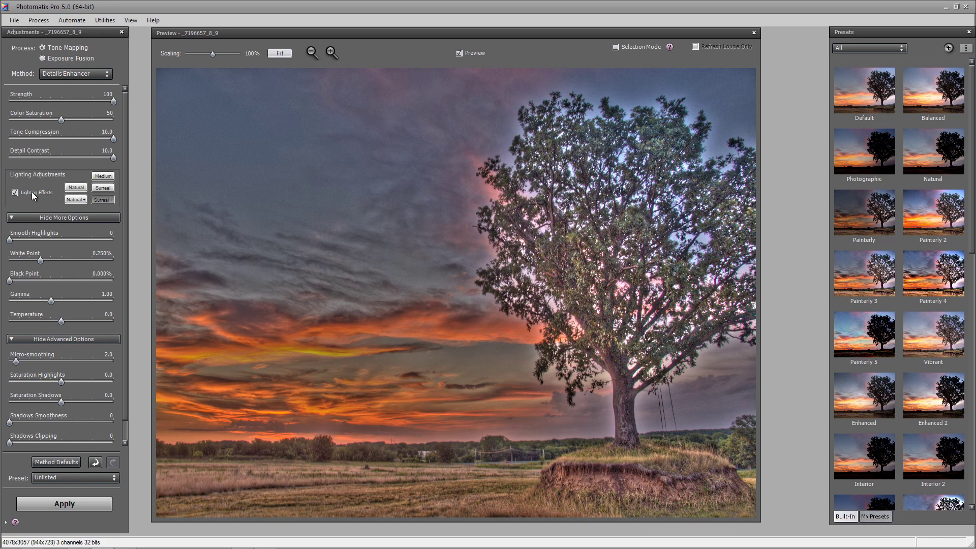
{"action": "left_click", "coordinate": [32, 192]}
{"action": "left_click", "coordinate": [31, 191]}
{"action": "left_click", "coordinate": [102, 189]}
{"action": "left_click", "coordinate": [33, 190]}
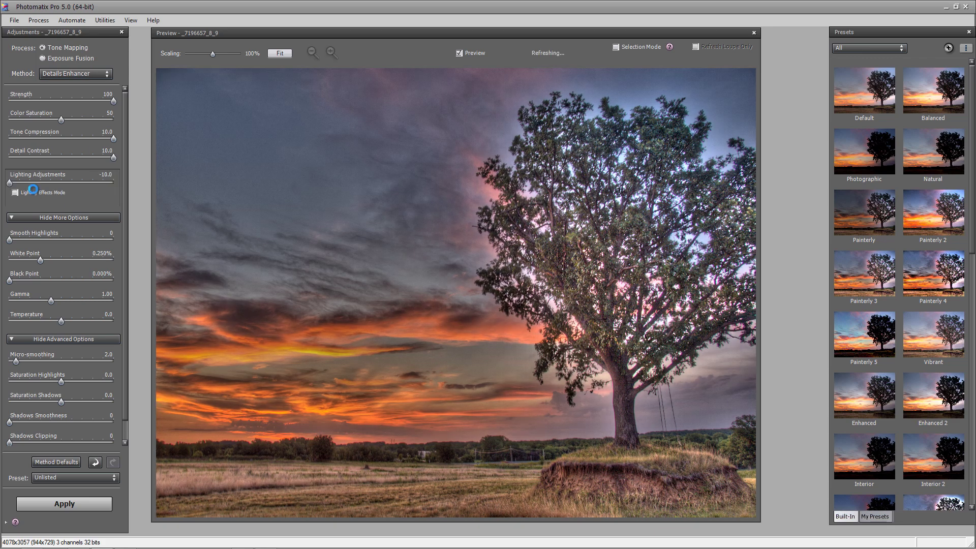
- Try Lighting Adjustments values of 3.4, -3.9, 3.0, 0.5 and -8.1 on the sunset photo
{"action": "left_click", "coordinate": [62, 182]}
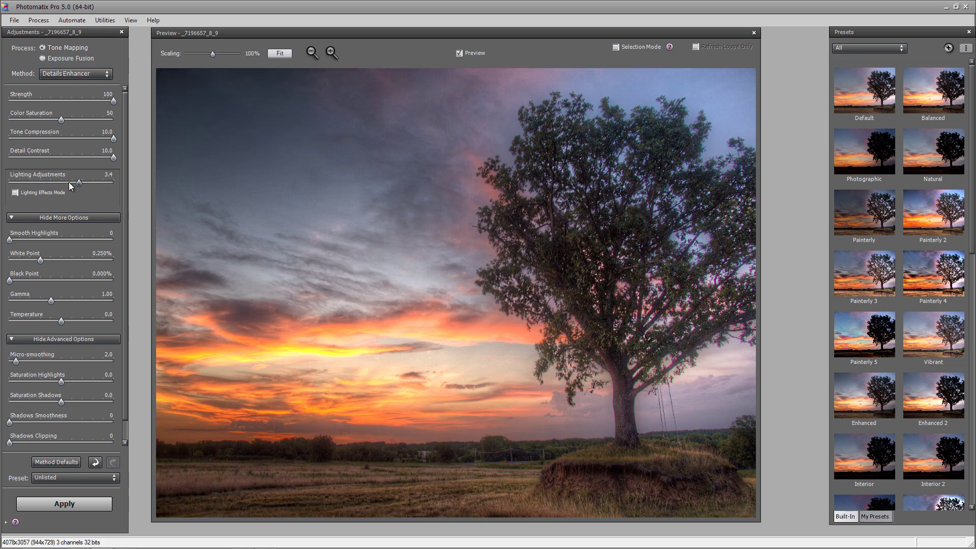
{"action": "left_click_drag", "start_coordinate": [87, 182], "coordinate": [41, 182]}
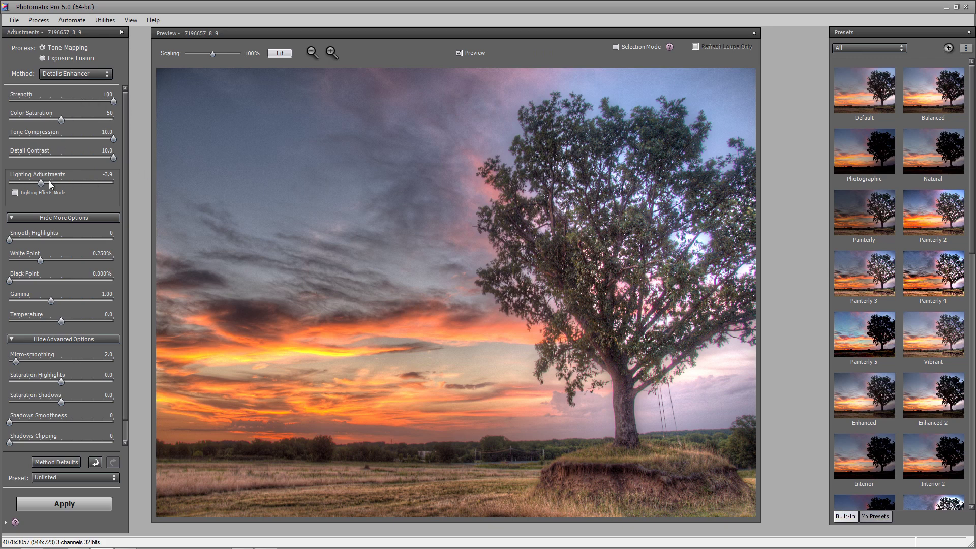
{"action": "left_click", "coordinate": [78, 181]}
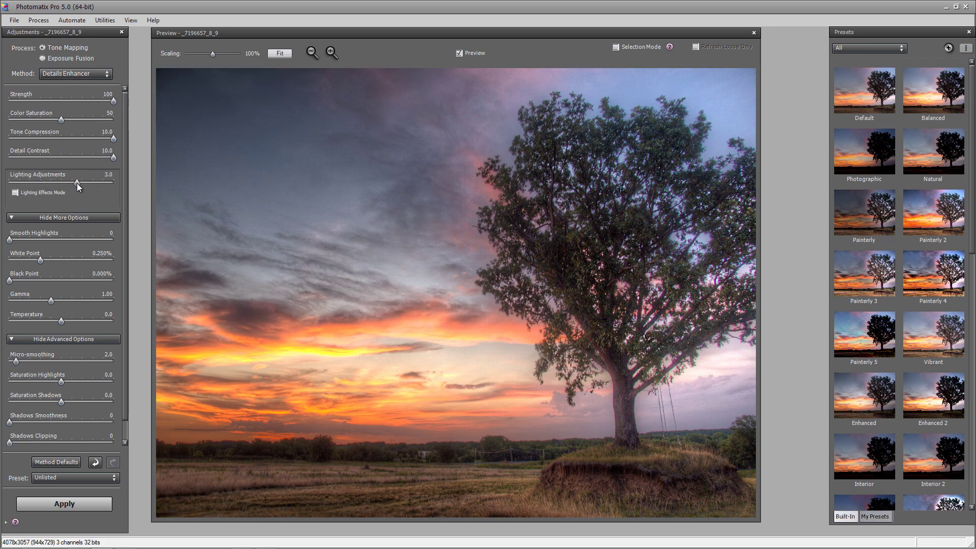
{"action": "left_click_drag", "start_coordinate": [77, 183], "coordinate": [68, 183]}
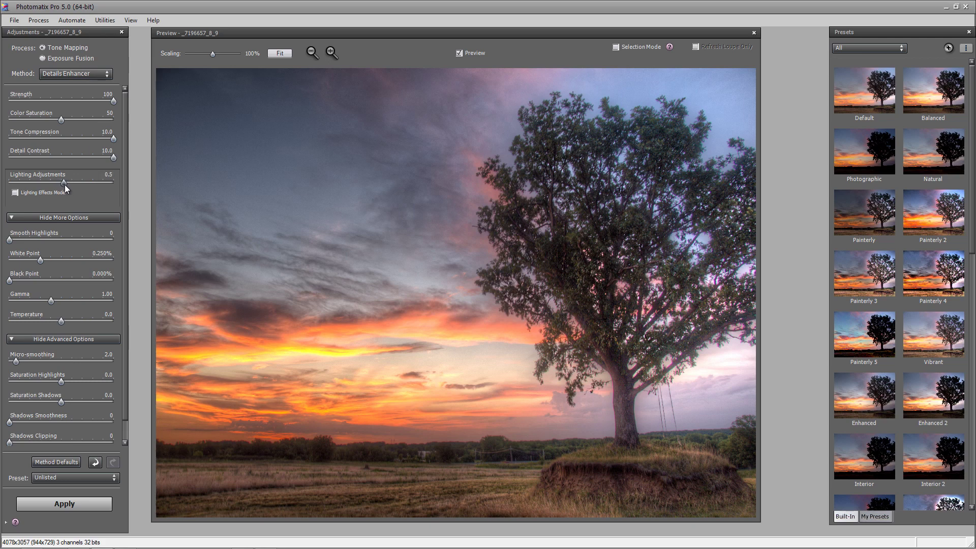
{"action": "left_click_drag", "start_coordinate": [66, 185], "coordinate": [20, 184]}
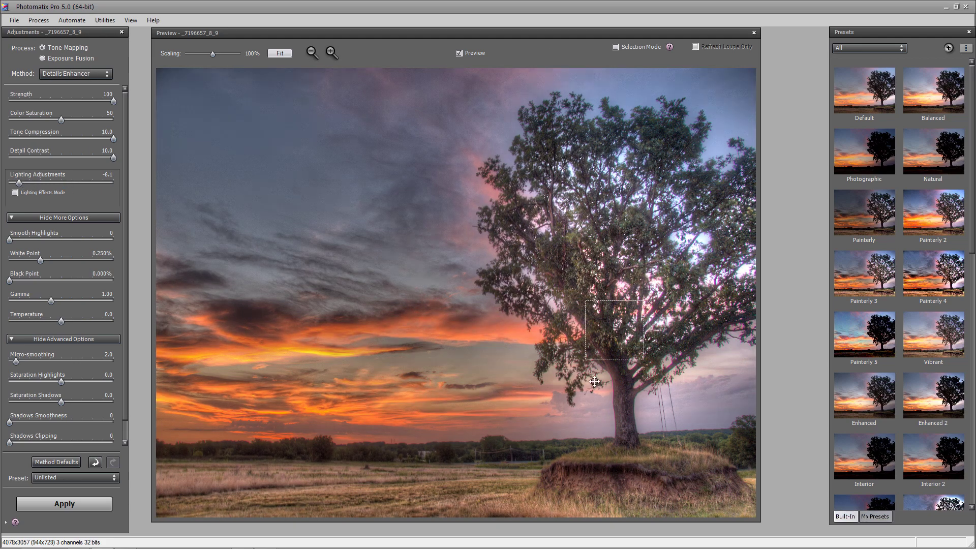
- Set Lighting Adjustments to 0.6 and compare the tone-mapped preview with the unprocessed photo
{"action": "left_click", "coordinate": [78, 182]}
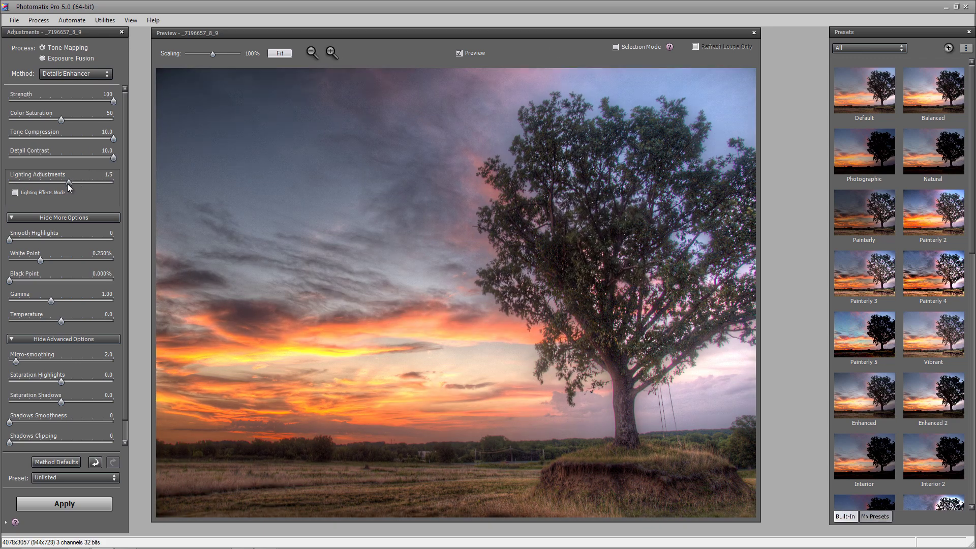
{"action": "left_click", "coordinate": [63, 184]}
{"action": "left_click", "coordinate": [469, 52]}
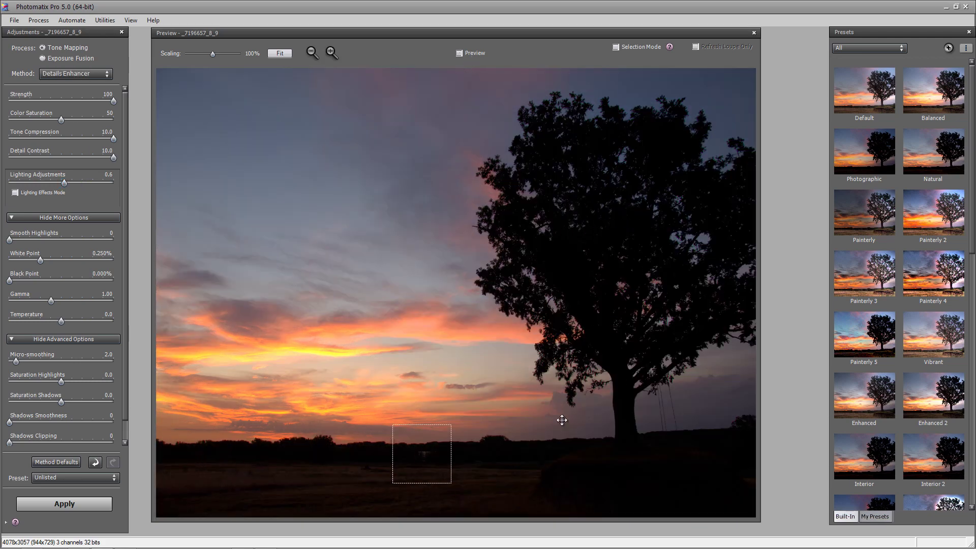
{"action": "left_click", "coordinate": [477, 53]}
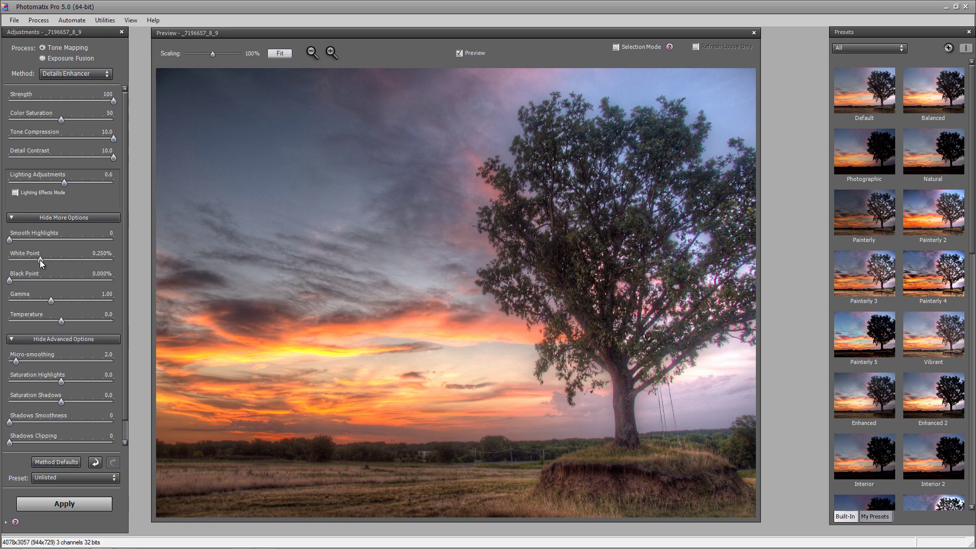
- Show the histogram and place it over the sky beside the adjustment sliders
{"action": "left_click", "coordinate": [131, 20]}
{"action": "left_click", "coordinate": [146, 164]}
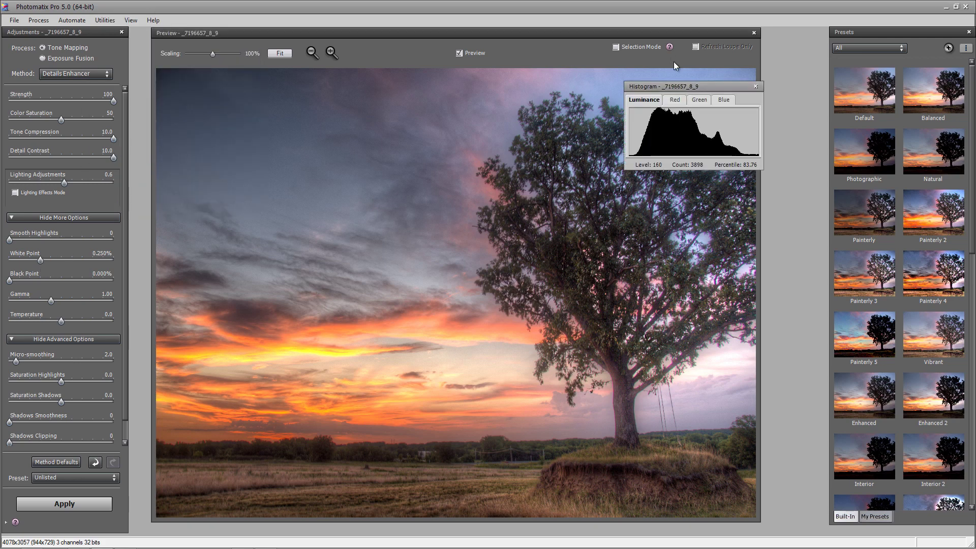
{"action": "left_click_drag", "start_coordinate": [678, 88], "coordinate": [234, 277]}
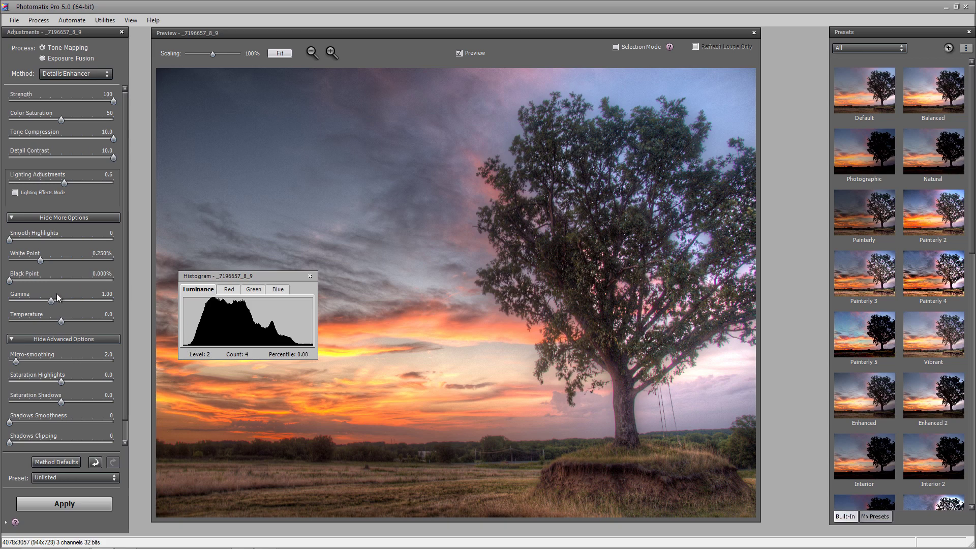
- Try a Black Point of 0.701% and return it to 0.000%
{"action": "left_click", "coordinate": [20, 281]}
{"action": "left_click_drag", "start_coordinate": [23, 281], "coordinate": [53, 281]}
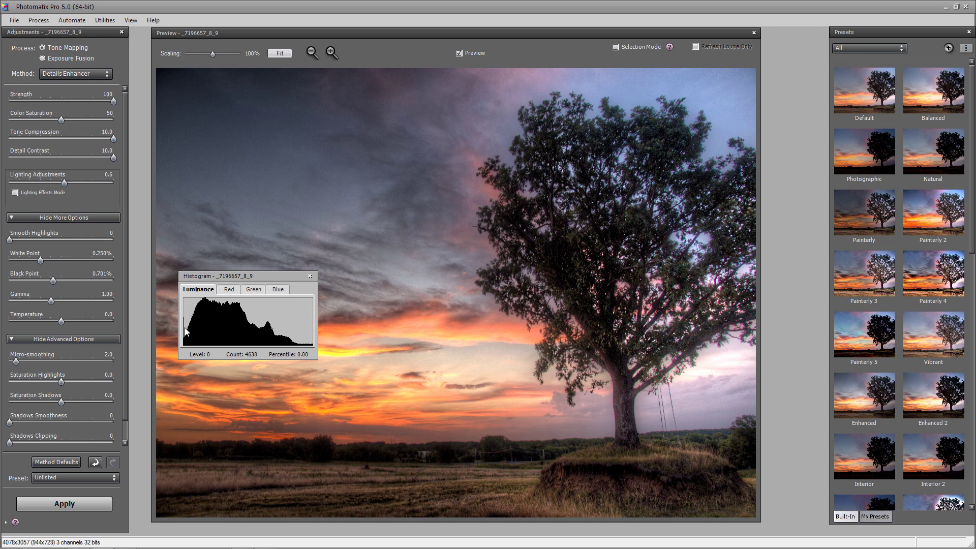
{"action": "left_click_drag", "start_coordinate": [53, 283], "coordinate": [7, 280]}
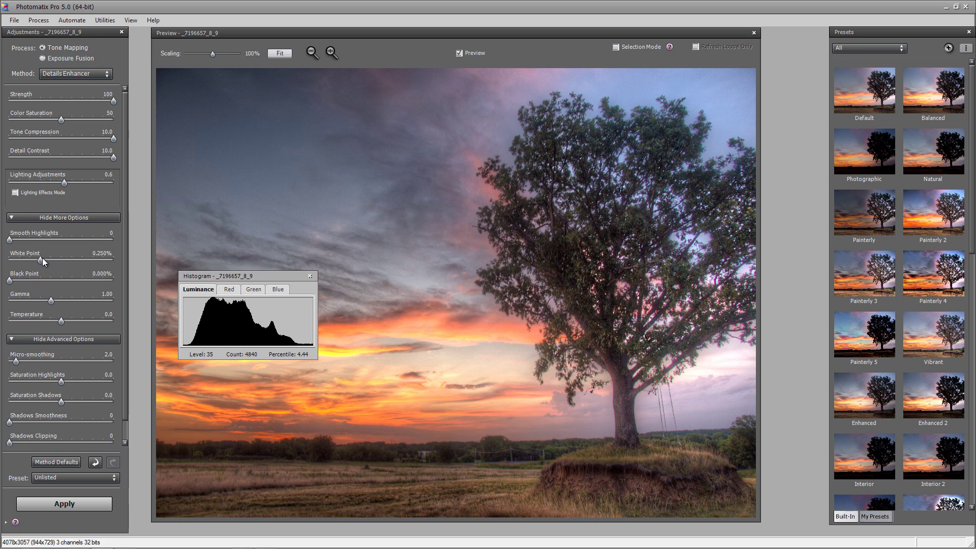
- Set White Point to 0.009% and Gamma to 0.93, leaving Black Point at 0.000%
{"action": "left_click_drag", "start_coordinate": [33, 261], "coordinate": [22, 265]}
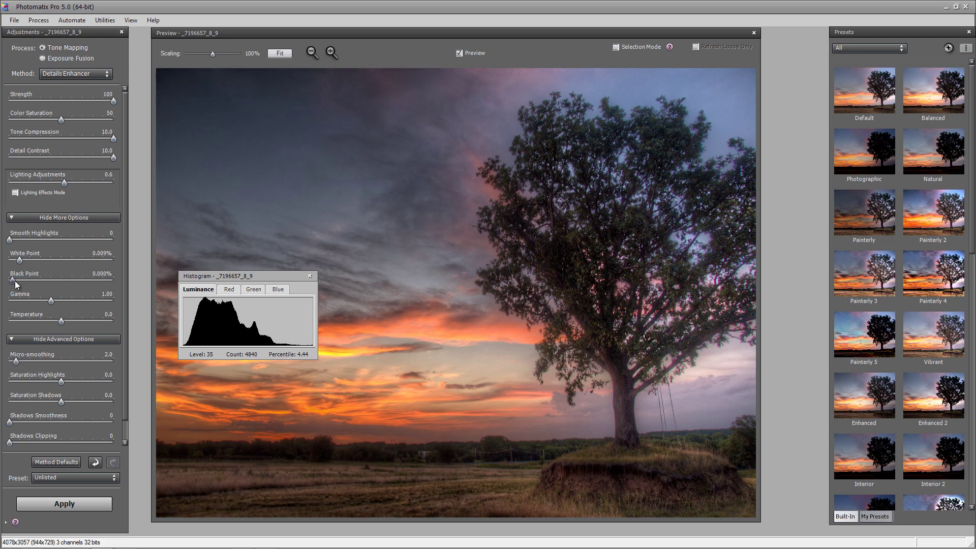
{"action": "left_click_drag", "start_coordinate": [21, 281], "coordinate": [8, 281]}
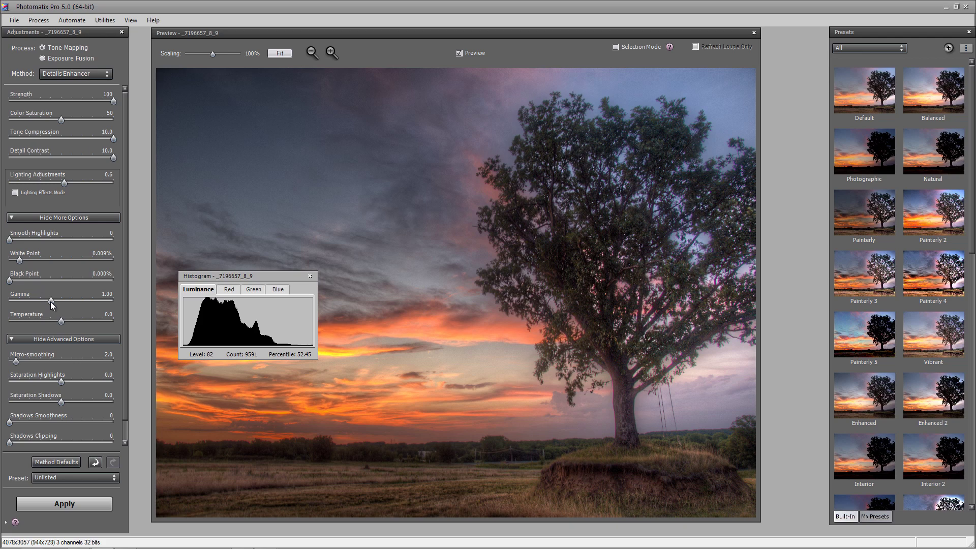
{"action": "left_click_drag", "start_coordinate": [60, 301], "coordinate": [61, 301]}
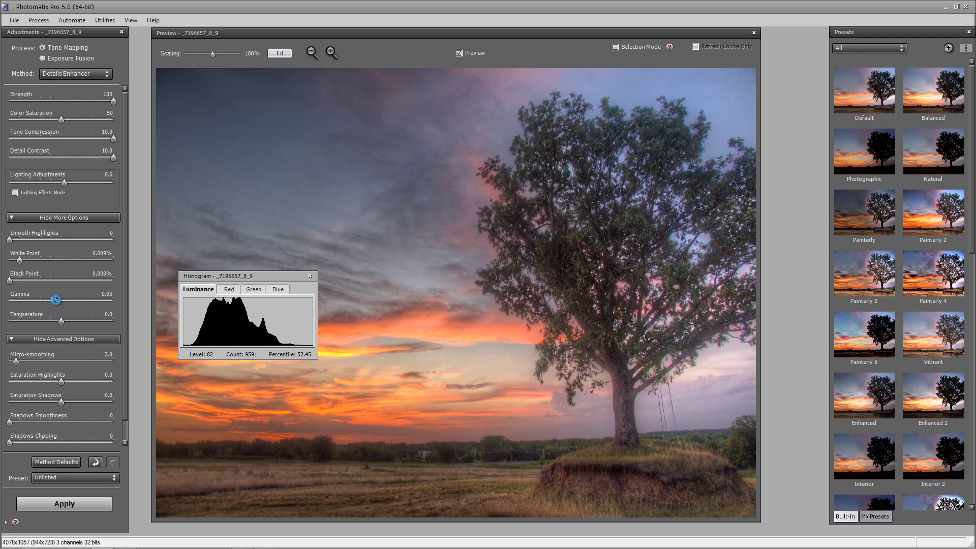
{"action": "left_click_drag", "start_coordinate": [55, 300], "coordinate": [56, 299]}
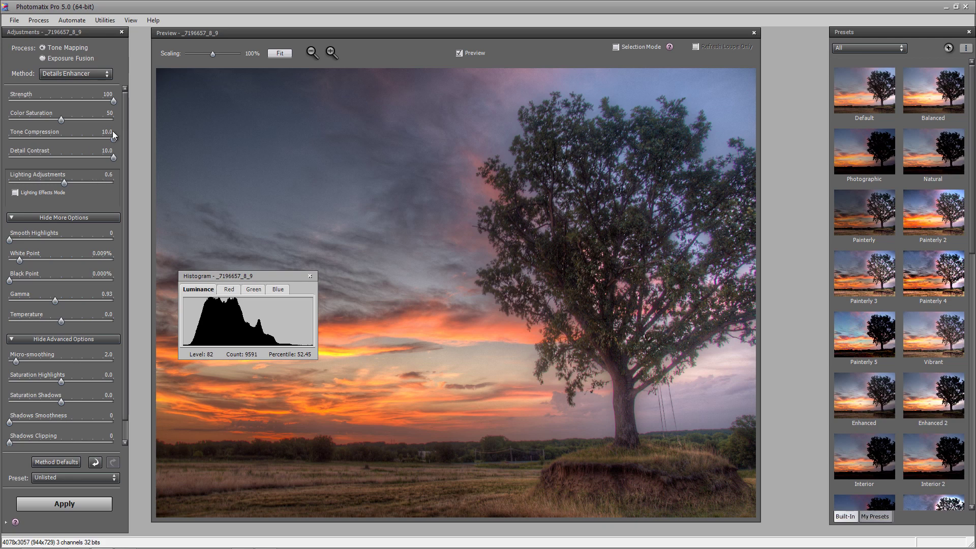
- Compare Color Saturation at 100 and 50, finishing at 50
{"action": "left_click", "coordinate": [103, 118]}
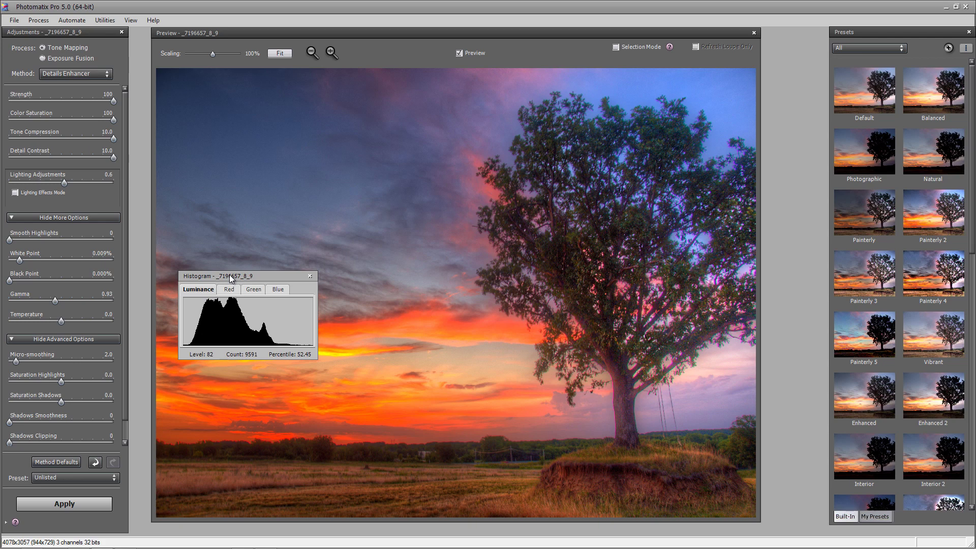
{"action": "left_click", "coordinate": [62, 120]}
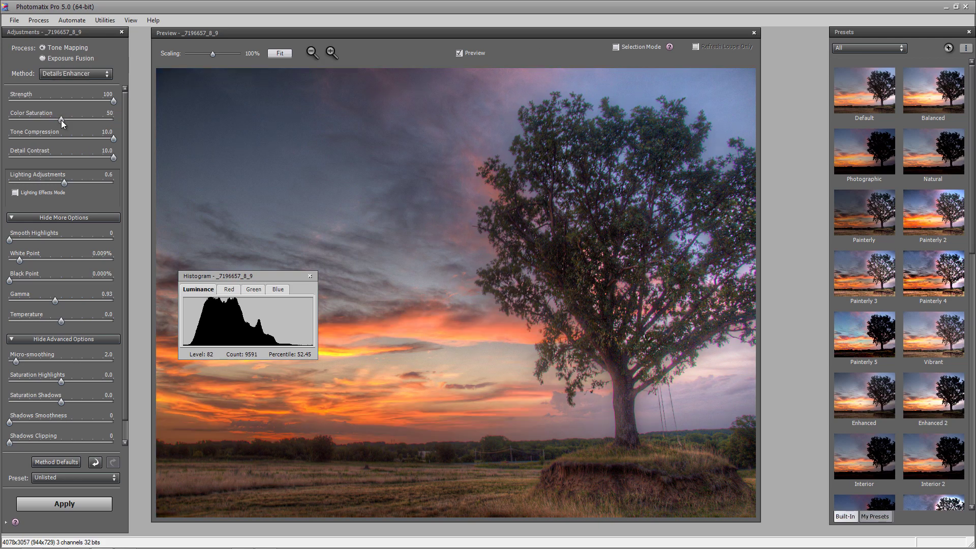
{"action": "left_click_drag", "start_coordinate": [62, 120], "coordinate": [128, 122]}
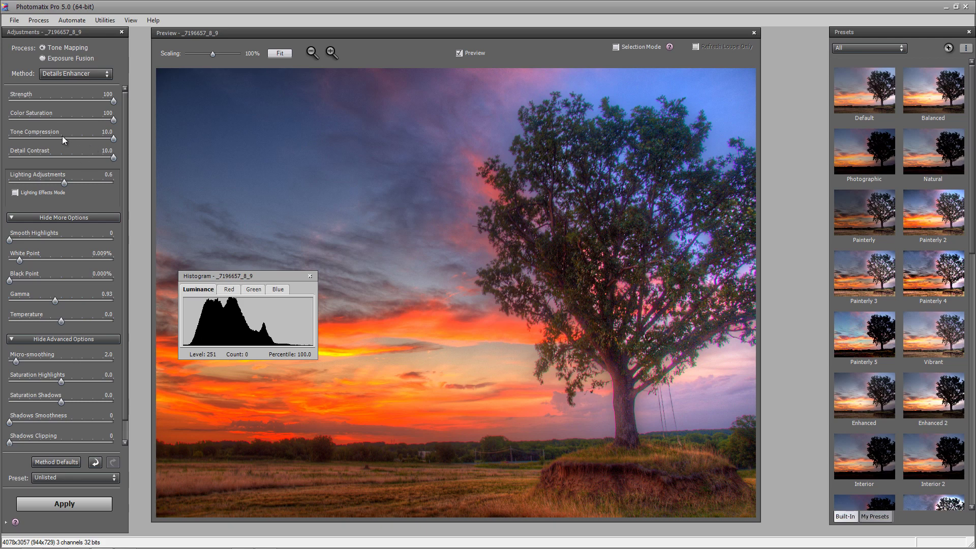
{"action": "left_click", "coordinate": [61, 120]}
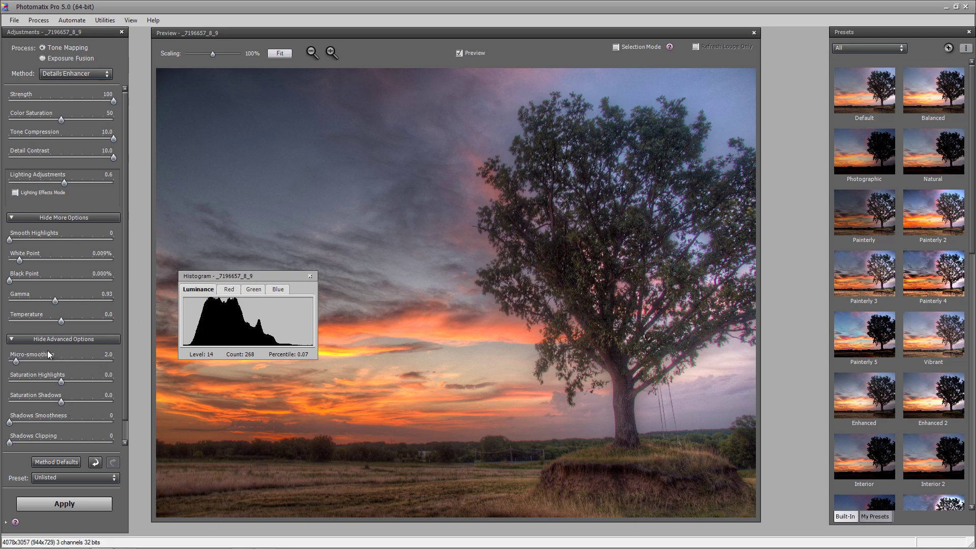
- Set Micro-smoothing to 2.2 after trying 0.0, and apply the tone mapping to the photo
{"action": "left_click_drag", "start_coordinate": [16, 365], "coordinate": [8, 365]}
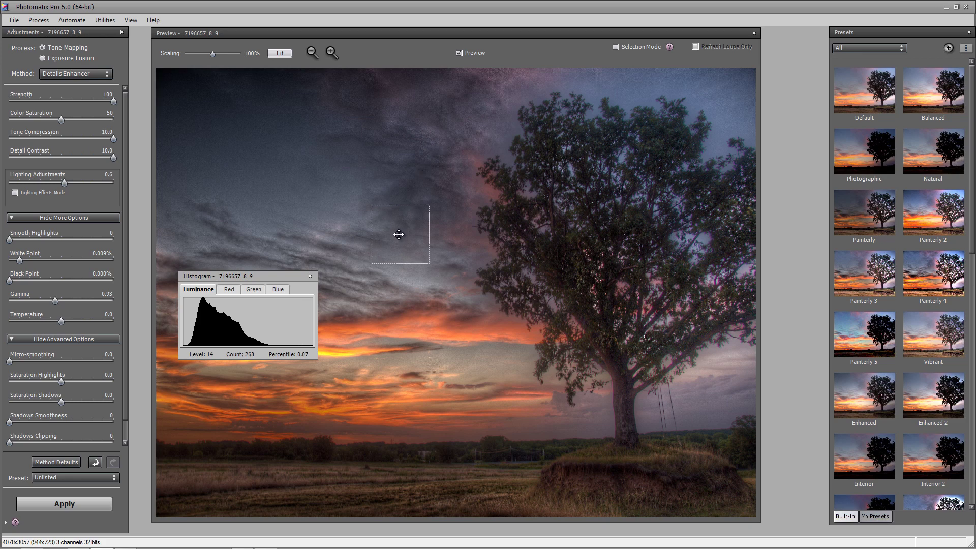
{"action": "left_click", "coordinate": [17, 361]}
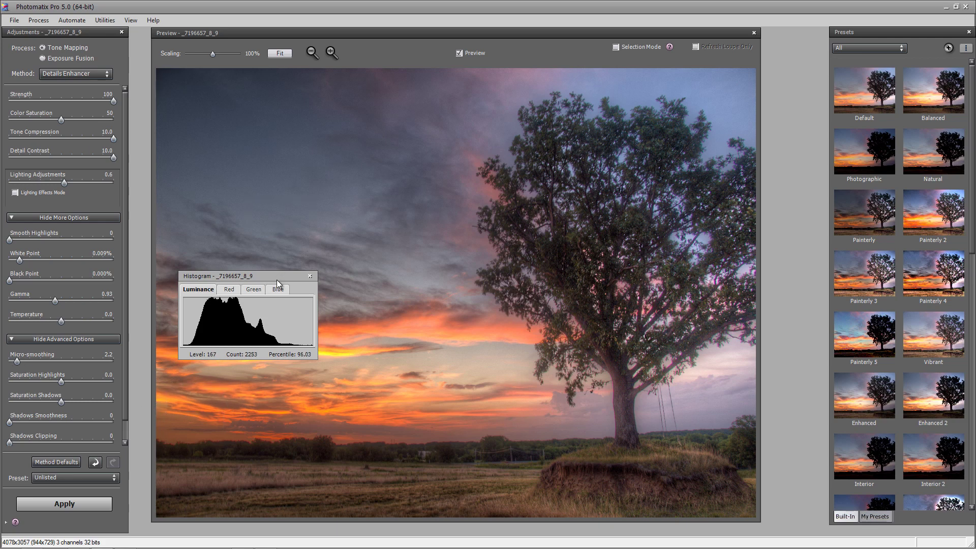
{"action": "left_click_drag", "start_coordinate": [275, 275], "coordinate": [323, 254]}
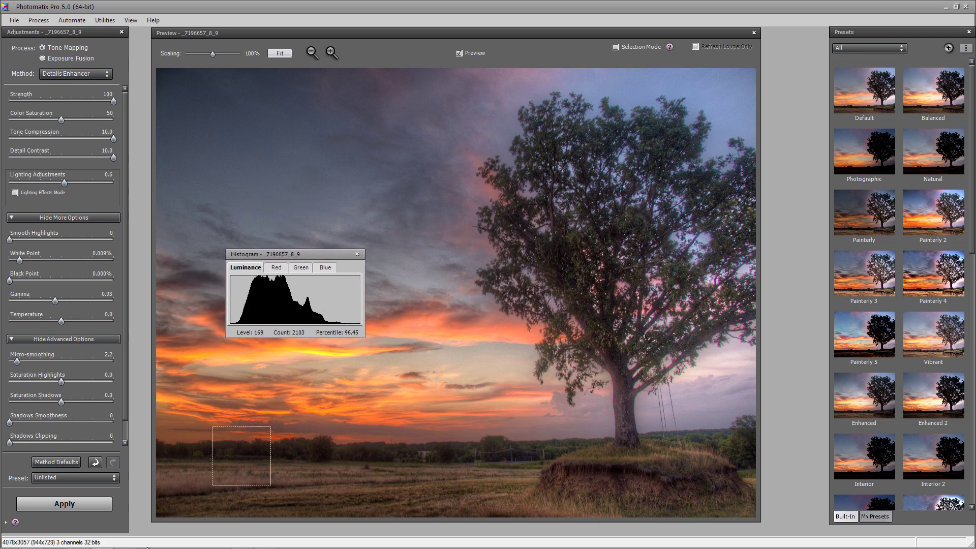
{"action": "left_click", "coordinate": [75, 505]}
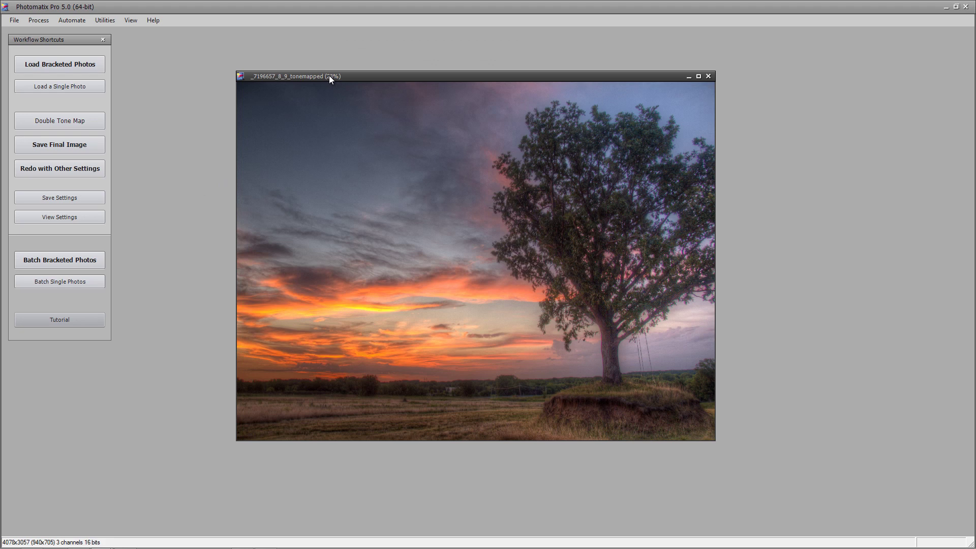
{"action": "left_click_drag", "start_coordinate": [329, 78], "coordinate": [263, 86]}
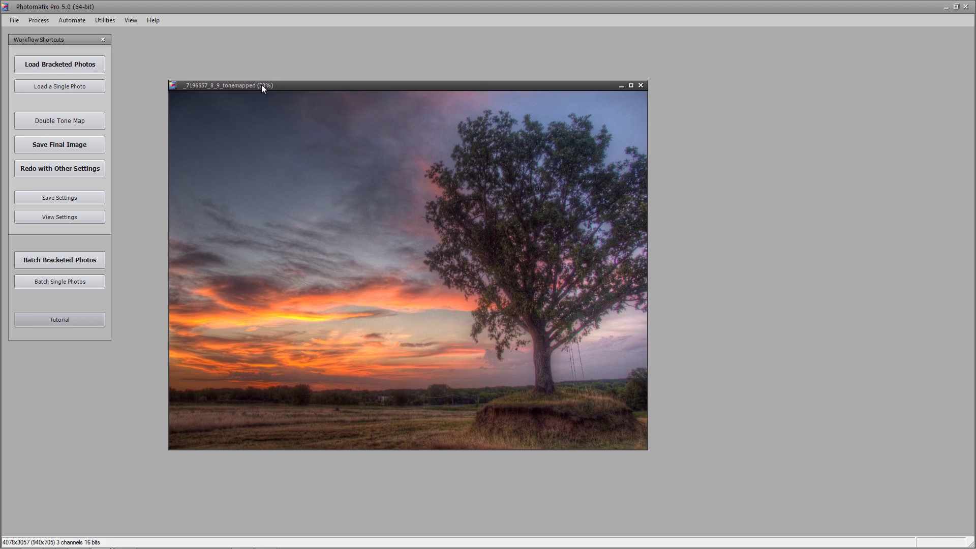
- Save the tone-mapped image to the Desktop as the 16-bit TIFF _7196657_8_9_tonemapped.tif, replacing the existing file
{"action": "left_click", "coordinate": [14, 20]}
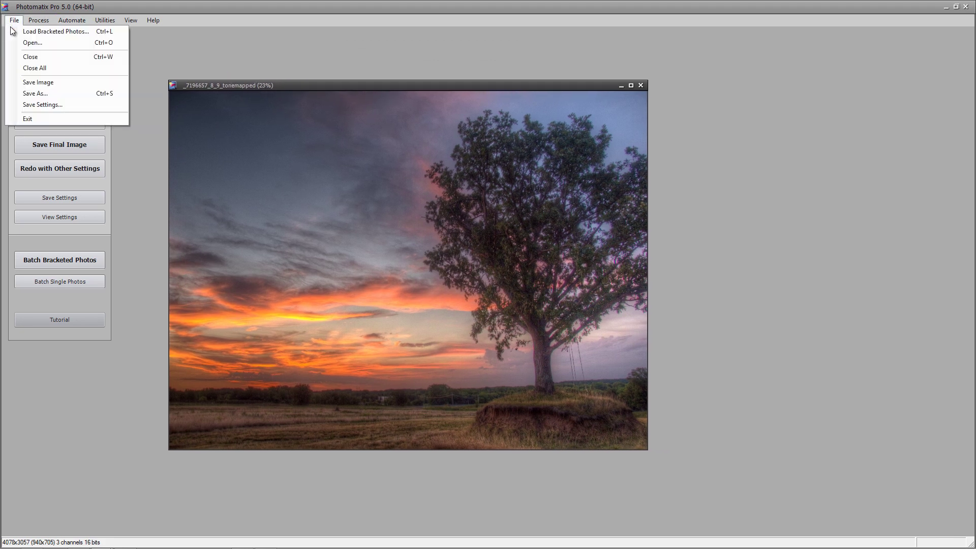
{"action": "left_click", "coordinate": [33, 92]}
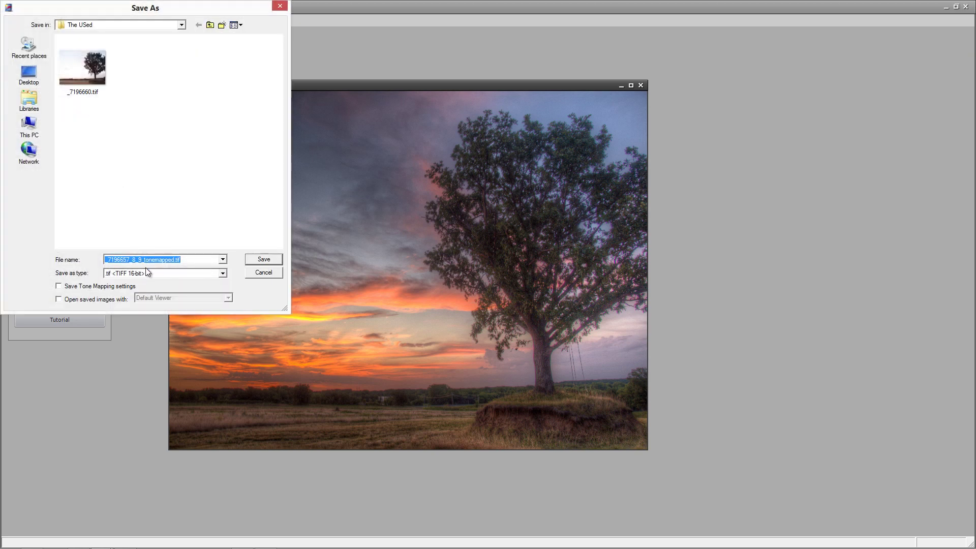
{"action": "left_click", "coordinate": [29, 75]}
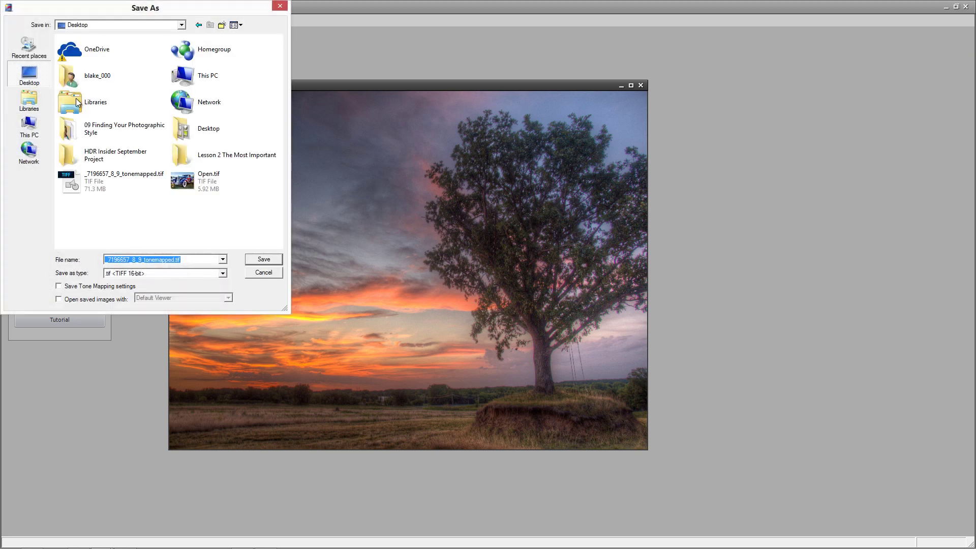
{"action": "left_click", "coordinate": [260, 259]}
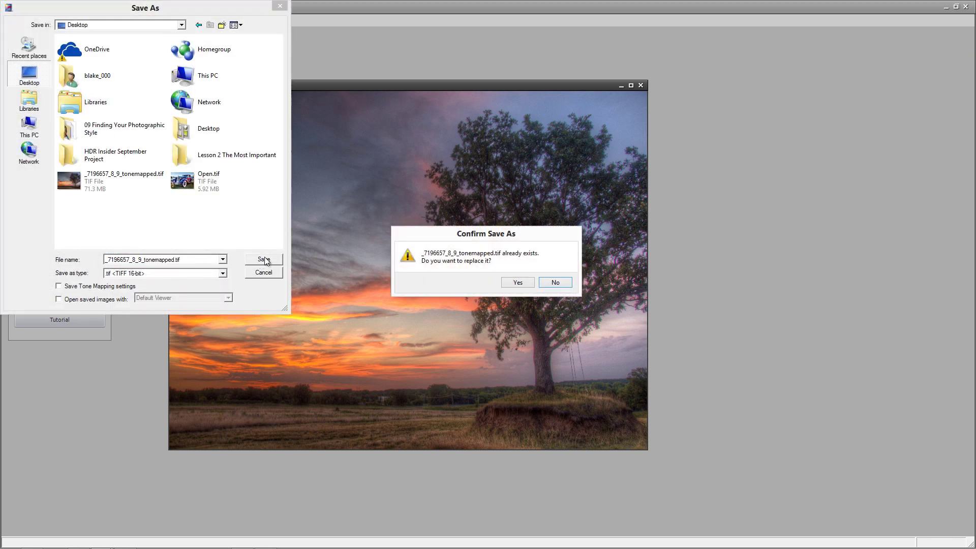
{"action": "left_click", "coordinate": [517, 283]}
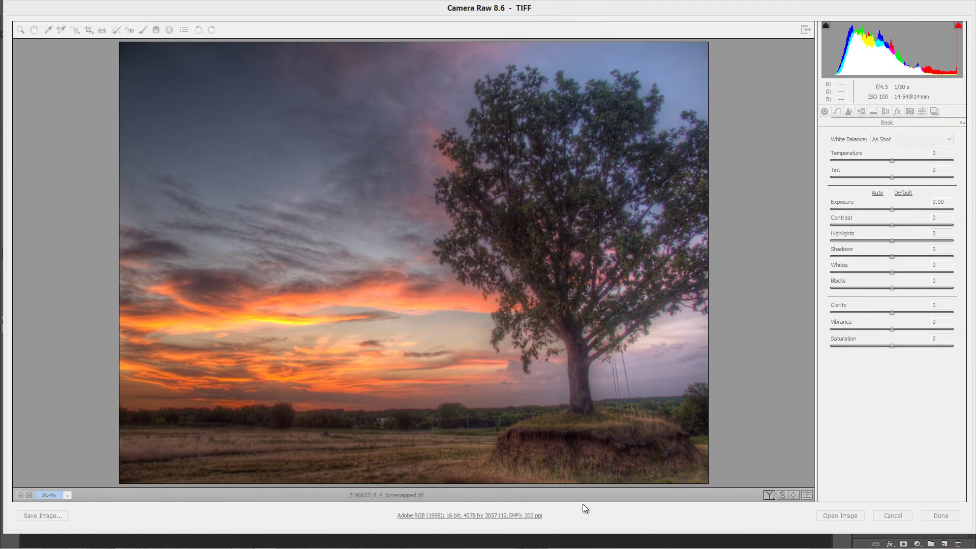
- Inspect the upper tree area of the tone-mapped TIFF at 33.3% in Camera Raw, and cancel without opening the image
{"action": "left_click", "coordinate": [745, 231]}
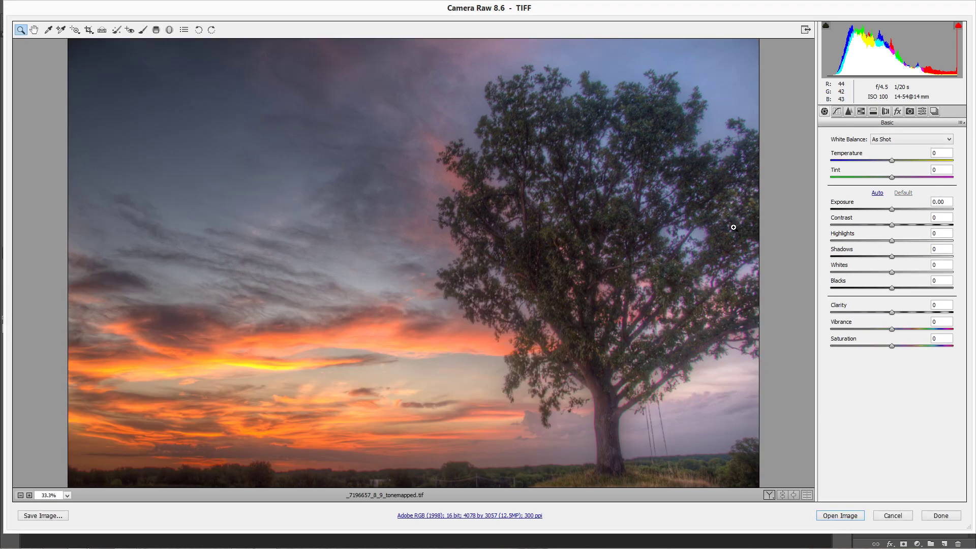
{"action": "left_click", "coordinate": [892, 520]}
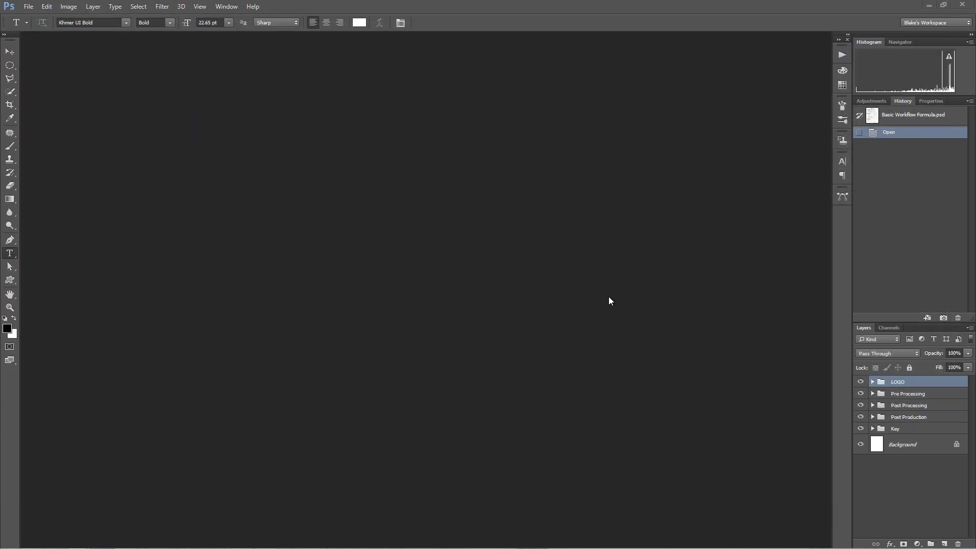
- Set Camera Raw's TIFF handling preference to automatically open all supported TIFFs, after trying Disable TIFF support
{"action": "left_click", "coordinate": [46, 6]}
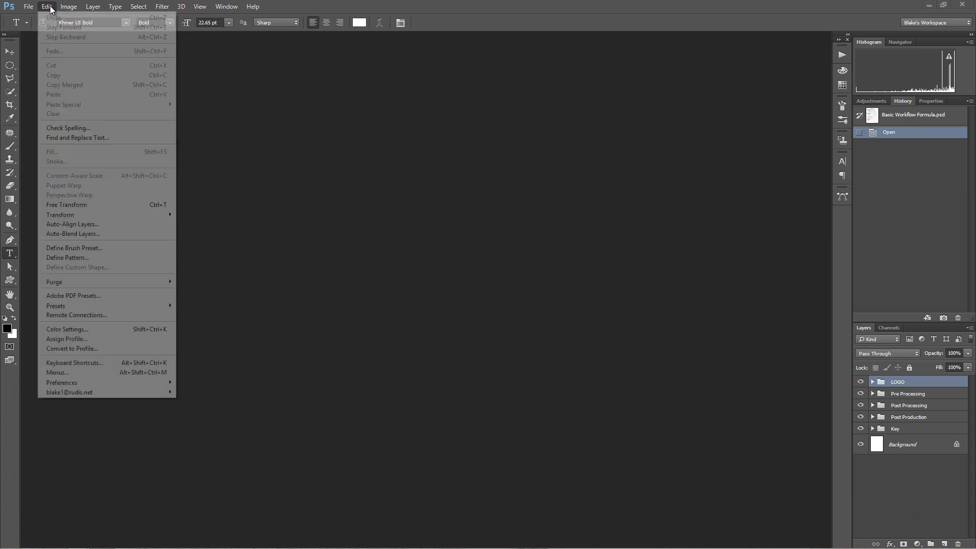
{"action": "mouse_move", "coordinate": [89, 383]}
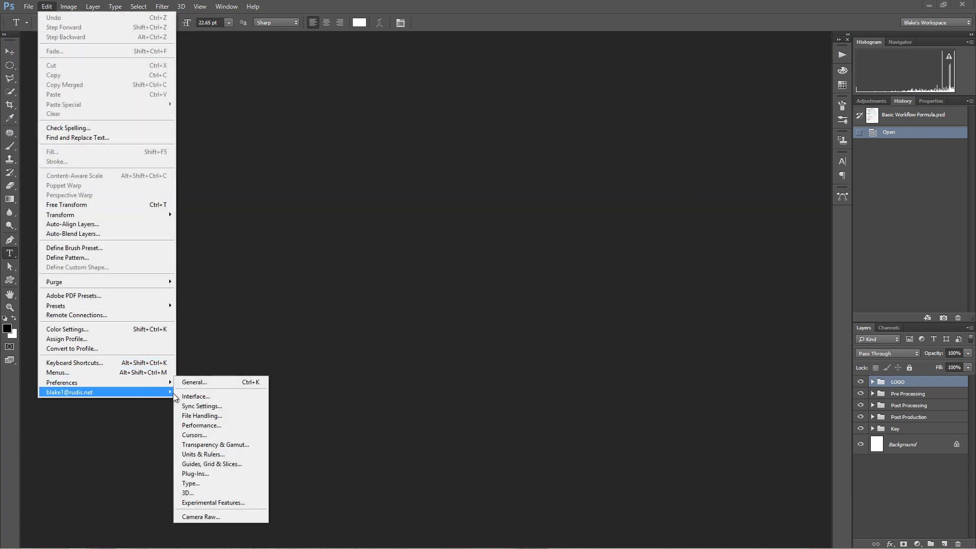
{"action": "left_click", "coordinate": [212, 517]}
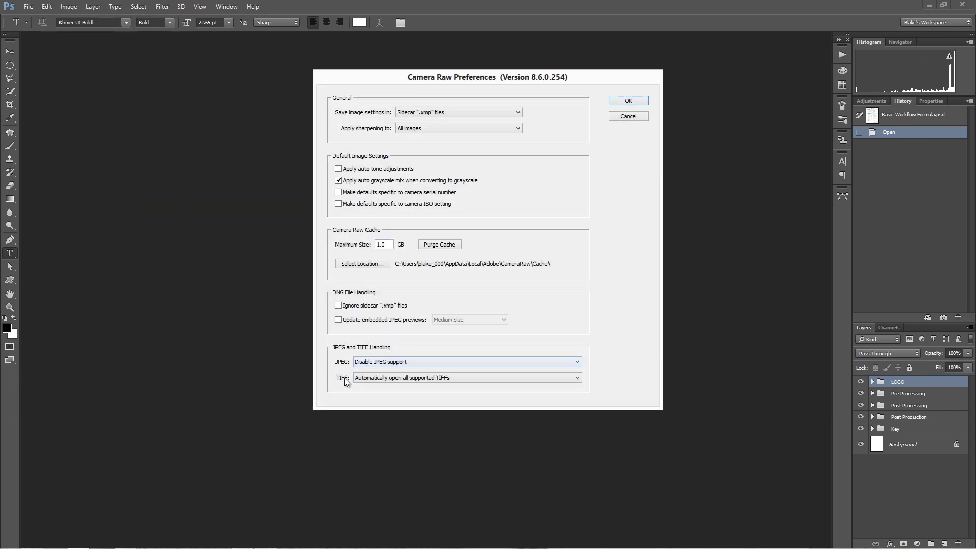
{"action": "left_click", "coordinate": [372, 378]}
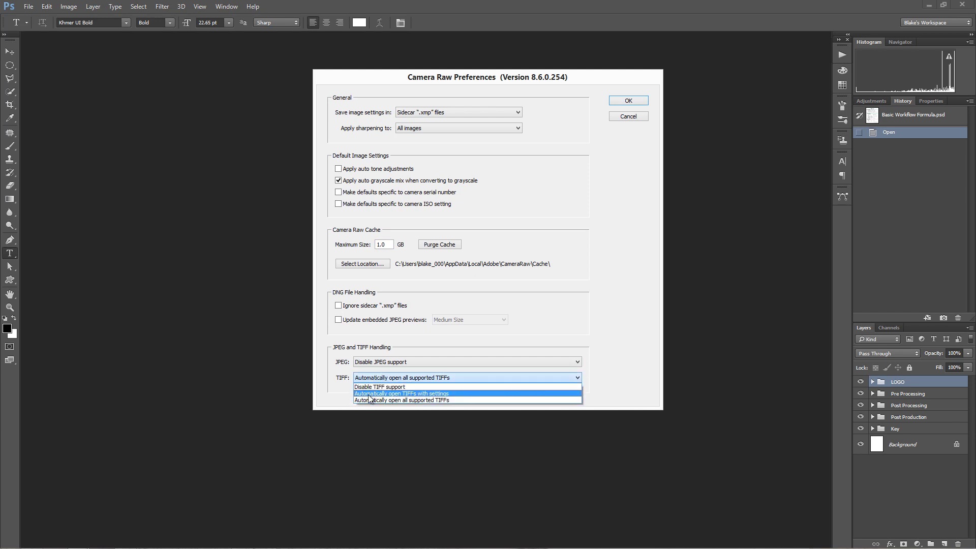
{"action": "left_click", "coordinate": [378, 387]}
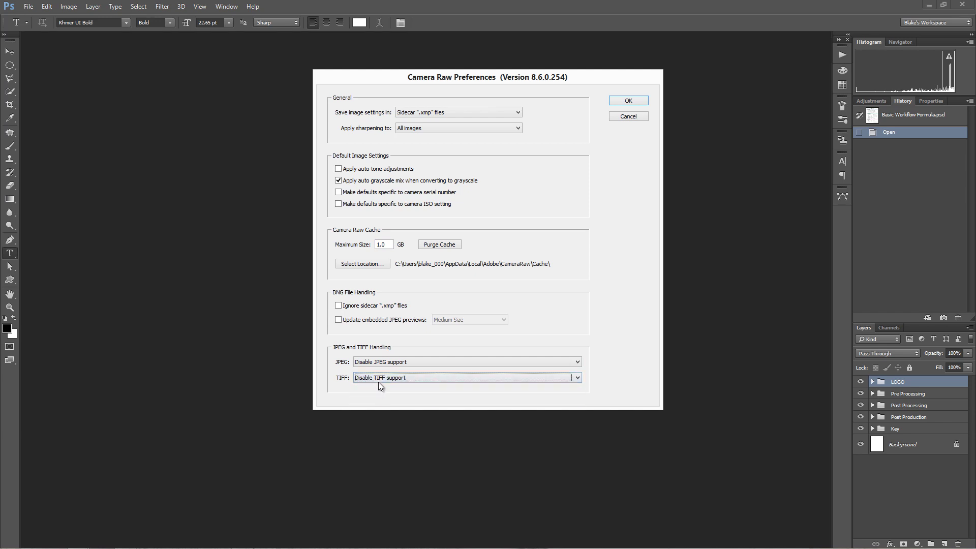
{"action": "left_click", "coordinate": [380, 379]}
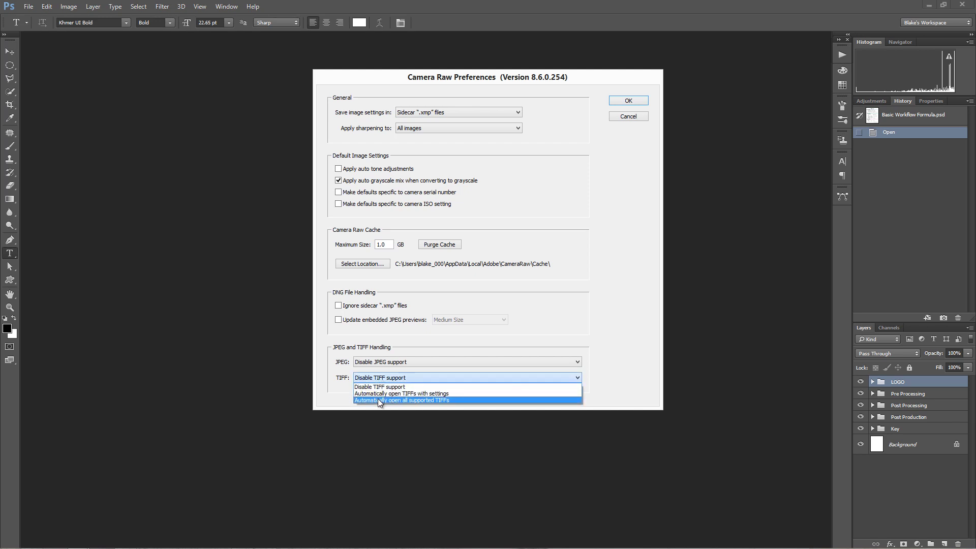
{"action": "left_click", "coordinate": [378, 400]}
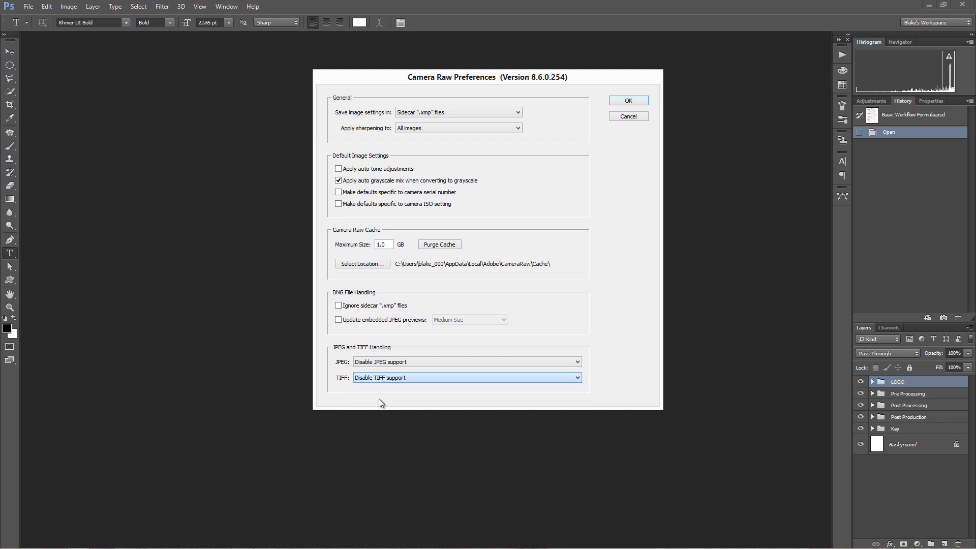
{"action": "left_click", "coordinate": [625, 101]}
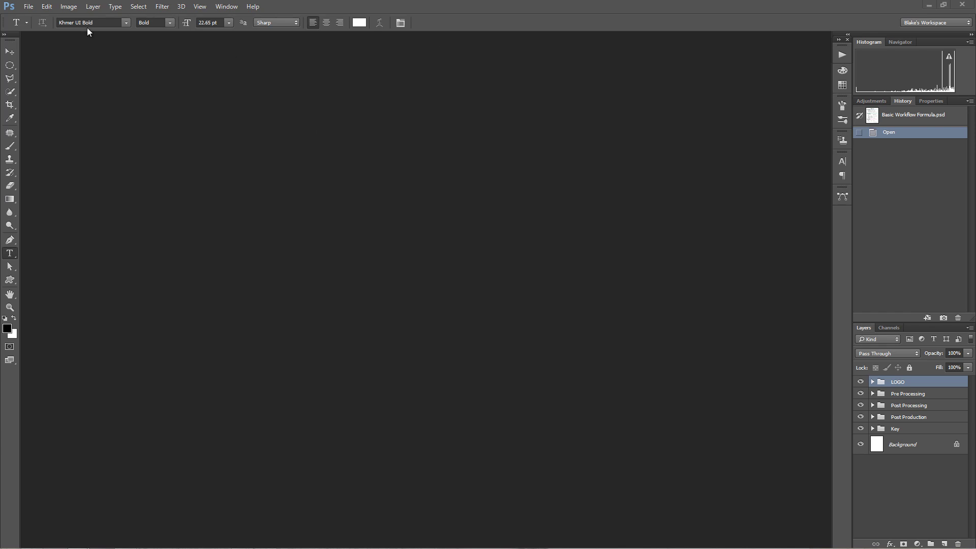
- Open the tone-mapped TIFF _7196657_8_9_tonemapped.tif from the desktop in Camera Raw and set Saturation to -100 for judging tones
{"action": "left_click", "coordinate": [927, 9]}
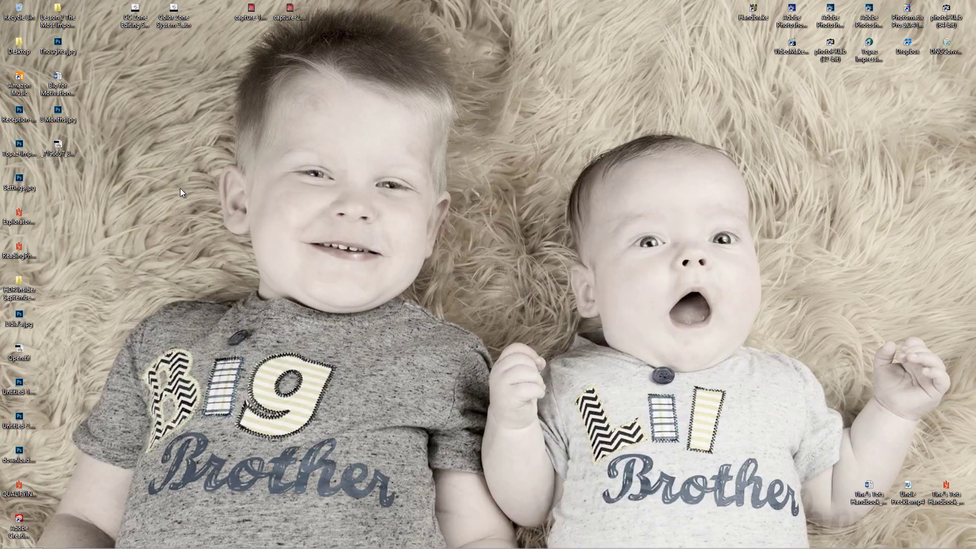
{"action": "double_click", "coordinate": [841, 43]}
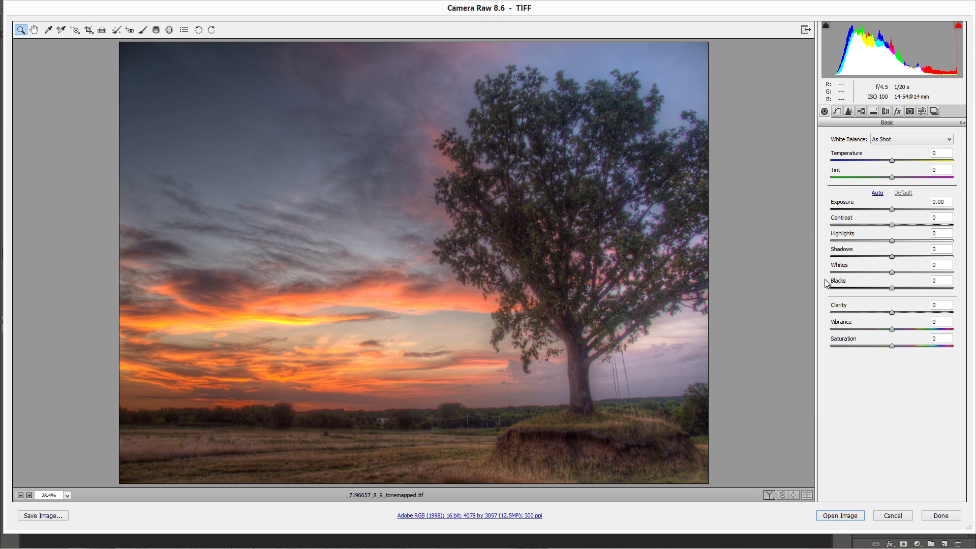
{"action": "left_click", "coordinate": [891, 270], "text": "alt"}
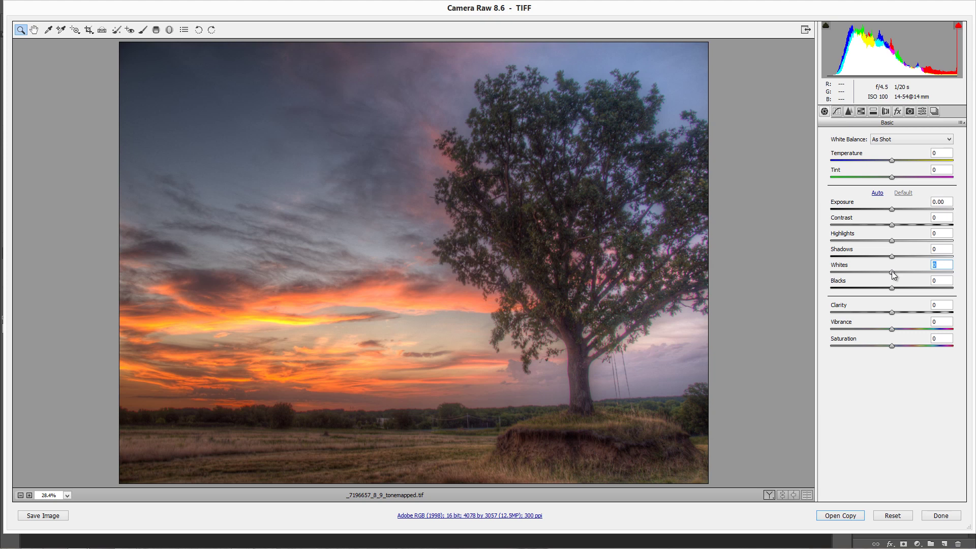
{"action": "left_click", "coordinate": [891, 270], "text": "alt"}
{"action": "left_click_drag", "start_coordinate": [891, 346], "coordinate": [823, 347]}
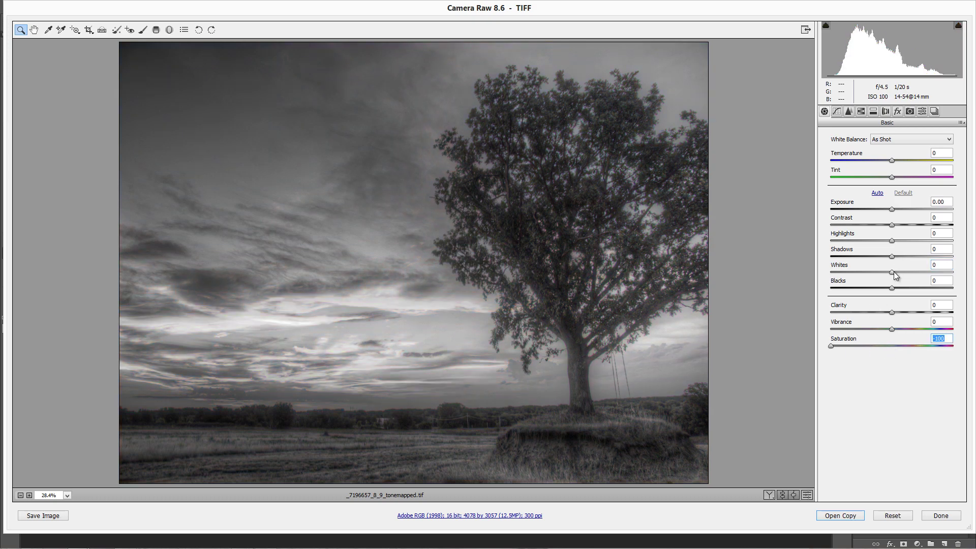
- Check the white clipping preview, and set Whites to +88, Blacks to -42 and Exposure to +0.20
{"action": "left_click", "coordinate": [892, 272], "text": "alt"}
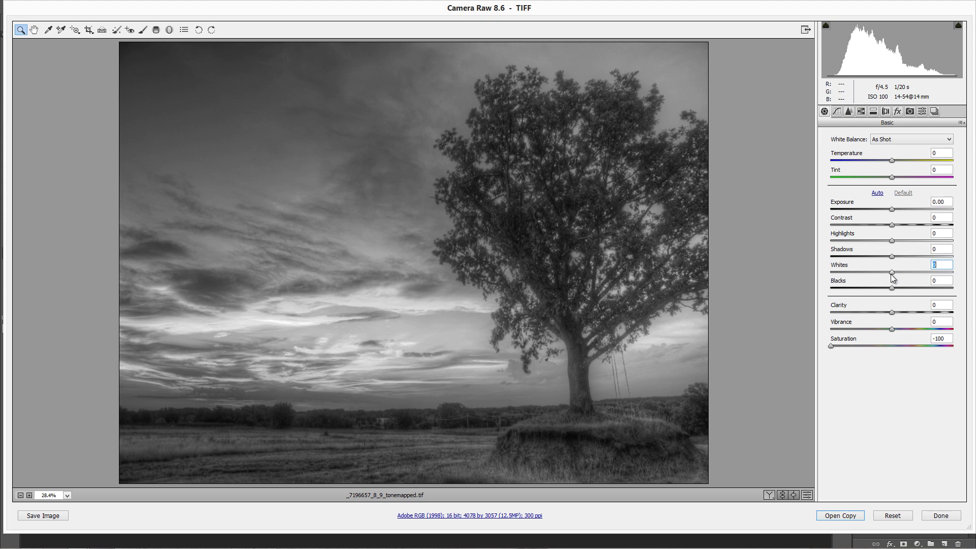
{"action": "left_click", "coordinate": [892, 272], "text": "alt"}
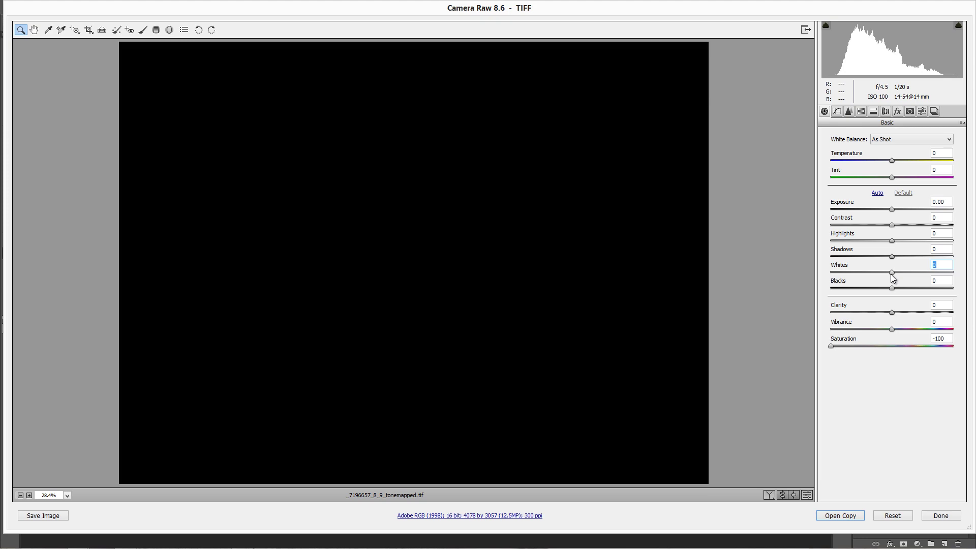
{"action": "left_click", "coordinate": [891, 273], "text": "alt"}
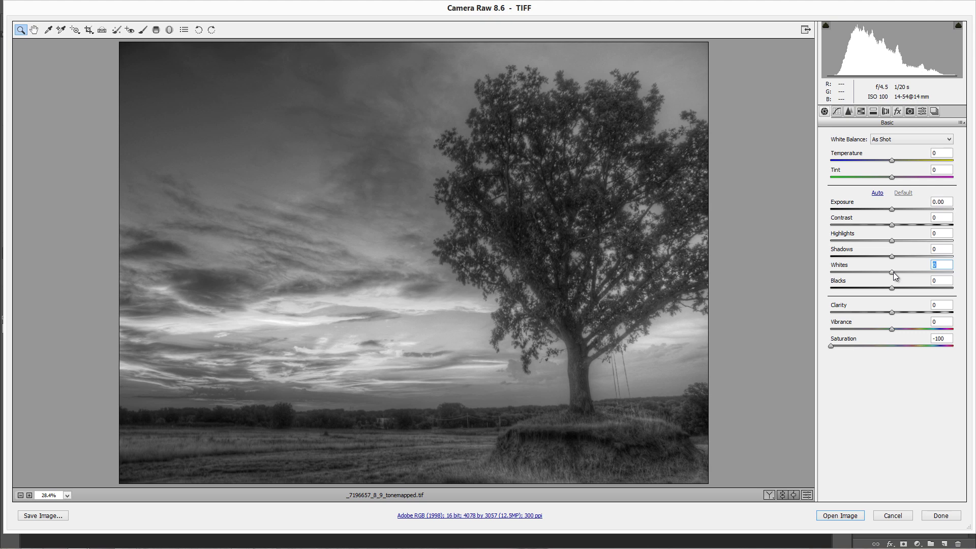
{"action": "key", "text": "alt"}
{"action": "left_click_drag", "start_coordinate": [892, 273], "coordinate": [948, 279]}
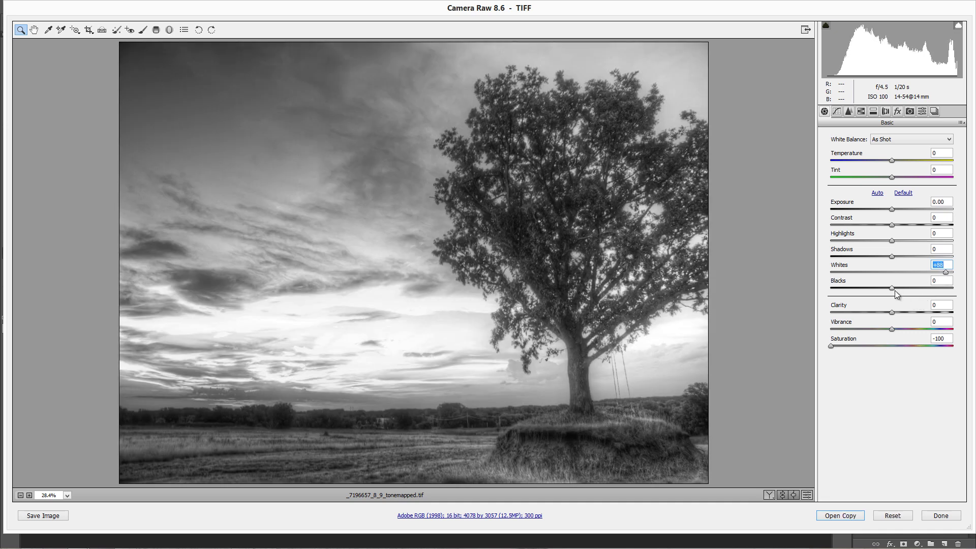
{"action": "left_click_drag", "start_coordinate": [891, 288], "coordinate": [868, 290]}
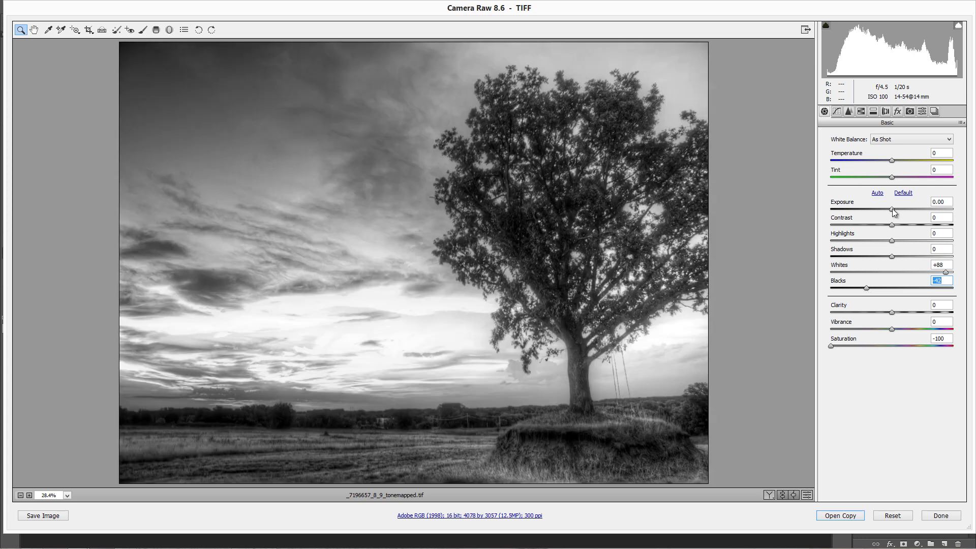
{"action": "mouse_move", "coordinate": [891, 208]}
{"action": "left_mouse_down"}
{"action": "mouse_move", "coordinate": [910, 209]}
{"action": "mouse_move", "coordinate": [862, 218]}
{"action": "mouse_move", "coordinate": [898, 217]}
{"action": "left_mouse_up"}
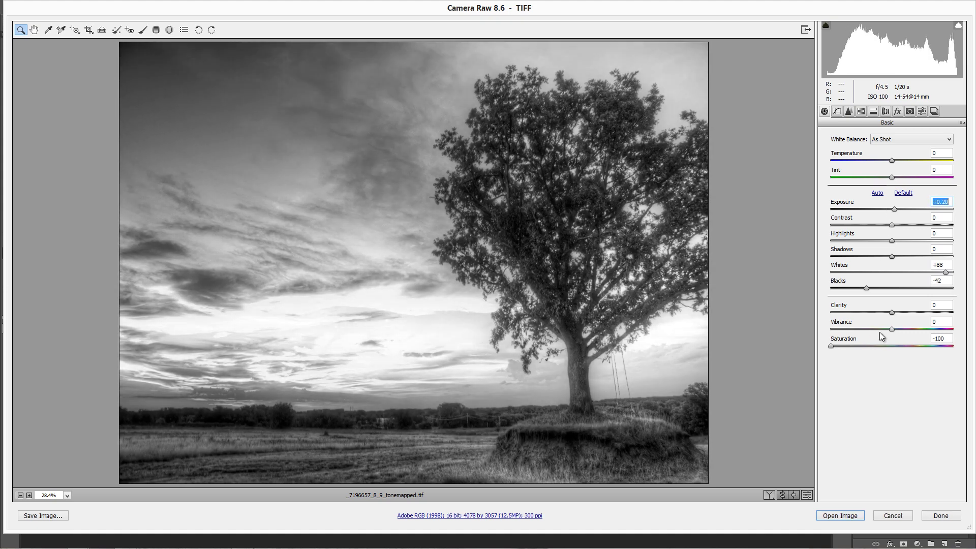
- Restore Saturation to 0 and compare the photo before and after the tonal adjustments
{"action": "left_click", "coordinate": [891, 346]}
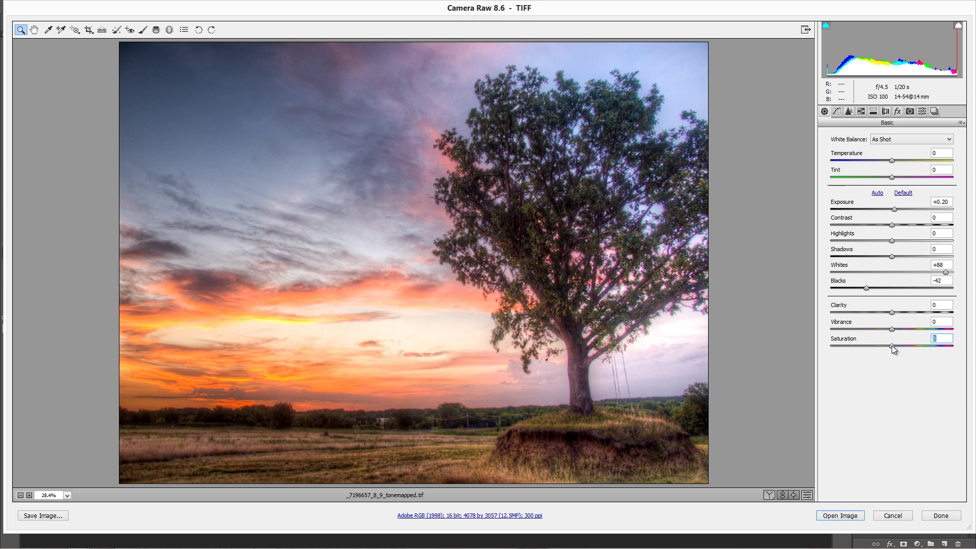
{"action": "left_click", "coordinate": [809, 494]}
{"action": "left_click", "coordinate": [809, 495]}
{"action": "left_click", "coordinate": [808, 495]}
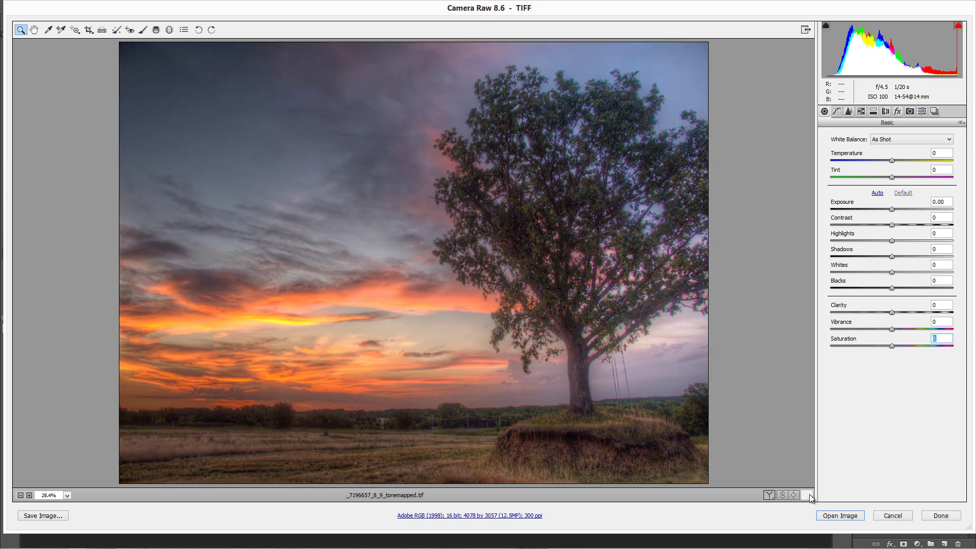
{"action": "left_click", "coordinate": [809, 494]}
{"action": "left_click", "coordinate": [809, 493]}
{"action": "left_click", "coordinate": [809, 493]}
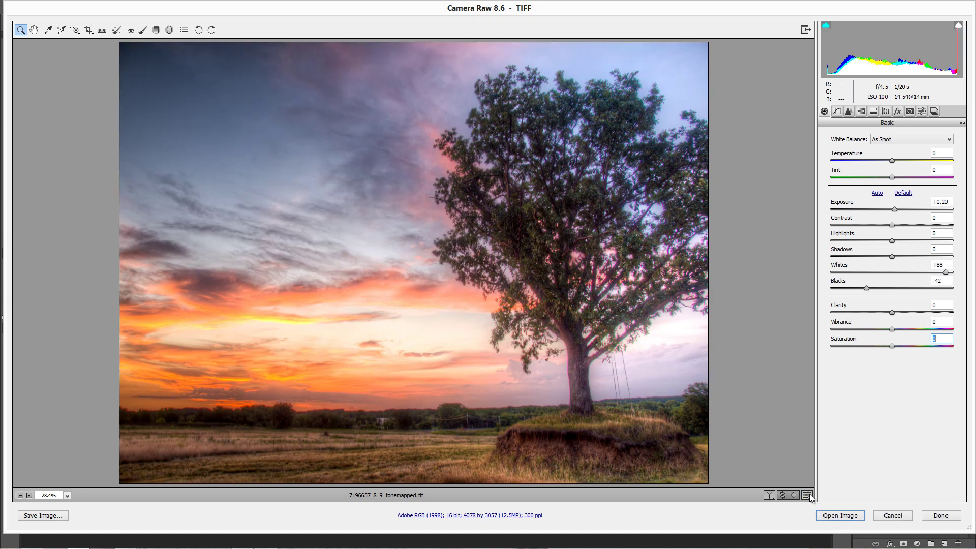
{"action": "left_click", "coordinate": [809, 493]}
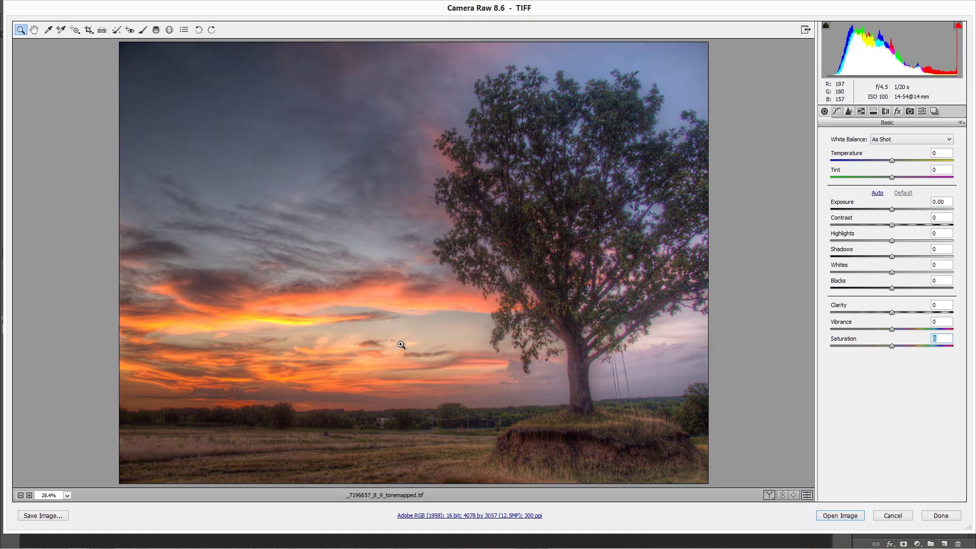
{"action": "left_click", "coordinate": [809, 494]}
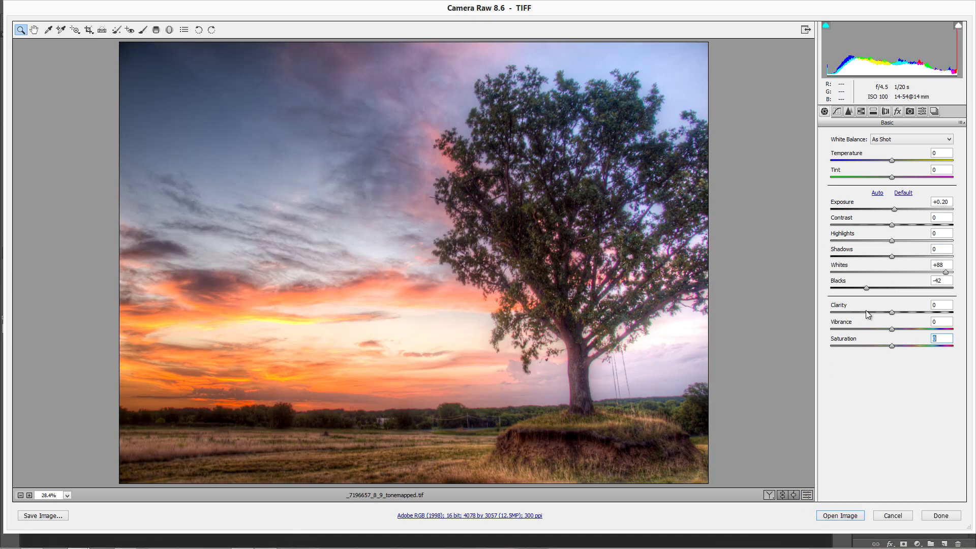
- Set Highlights and Shadows to -72 each, judging the tones with Saturation temporarily at -100 before restoring it to 0
{"action": "left_click_drag", "start_coordinate": [892, 241], "coordinate": [827, 247]}
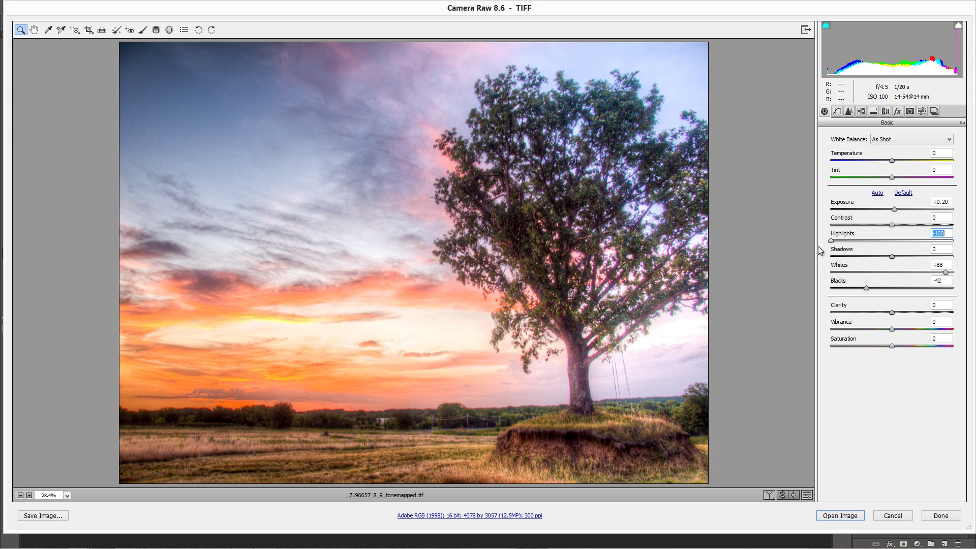
{"action": "key", "text": "alt"}
{"action": "left_click_drag", "start_coordinate": [833, 241], "coordinate": [849, 245]}
{"action": "left_click_drag", "start_coordinate": [892, 346], "coordinate": [811, 338]}
{"action": "key", "text": "alt"}
{"action": "mouse_move", "coordinate": [843, 245]}
{"action": "left_mouse_down"}
{"action": "mouse_move", "coordinate": [833, 245]}
{"action": "mouse_move", "coordinate": [896, 258]}
{"action": "mouse_move", "coordinate": [839, 259]}
{"action": "mouse_move", "coordinate": [853, 256]}
{"action": "left_mouse_up"}
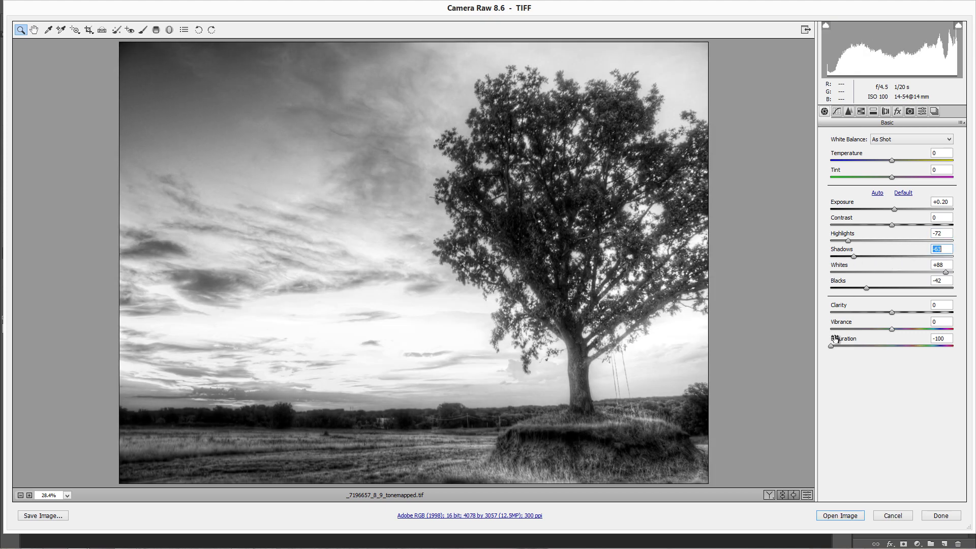
{"action": "left_click", "coordinate": [892, 347]}
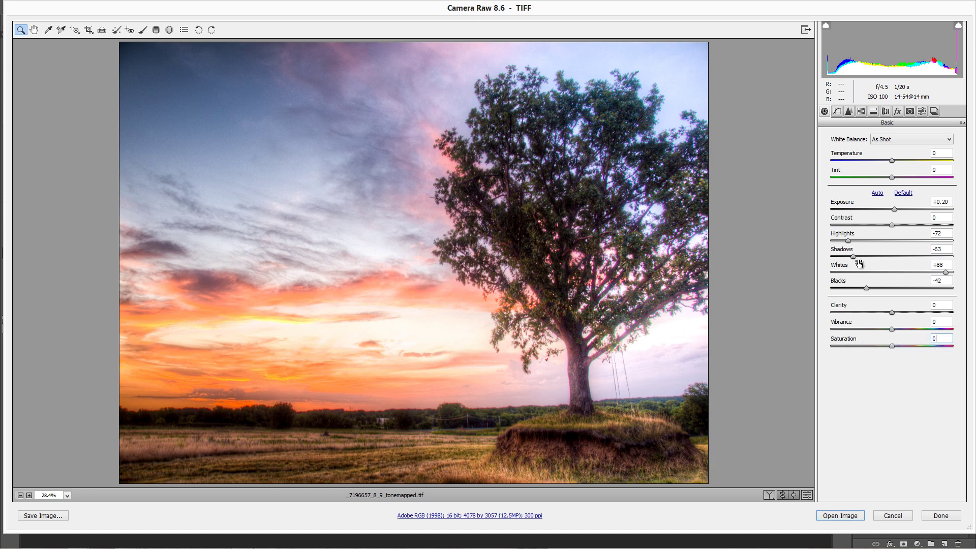
{"action": "mouse_move", "coordinate": [854, 257]}
{"action": "left_mouse_down"}
{"action": "mouse_move", "coordinate": [929, 251]}
{"action": "mouse_move", "coordinate": [848, 256]}
{"action": "left_mouse_up"}
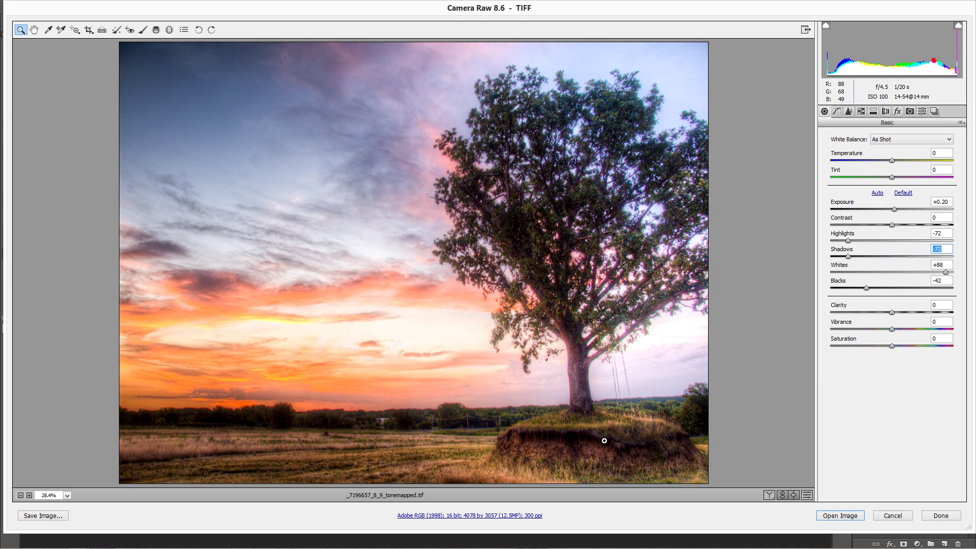
- Compare before and after, and tame the bright sky by setting Highlights to -23 and Whites to +67
{"action": "left_click", "coordinate": [807, 494]}
{"action": "left_click", "coordinate": [807, 494]}
{"action": "left_click_drag", "start_coordinate": [849, 246], "coordinate": [881, 252]}
{"action": "left_click_drag", "start_coordinate": [943, 274], "coordinate": [934, 273]}
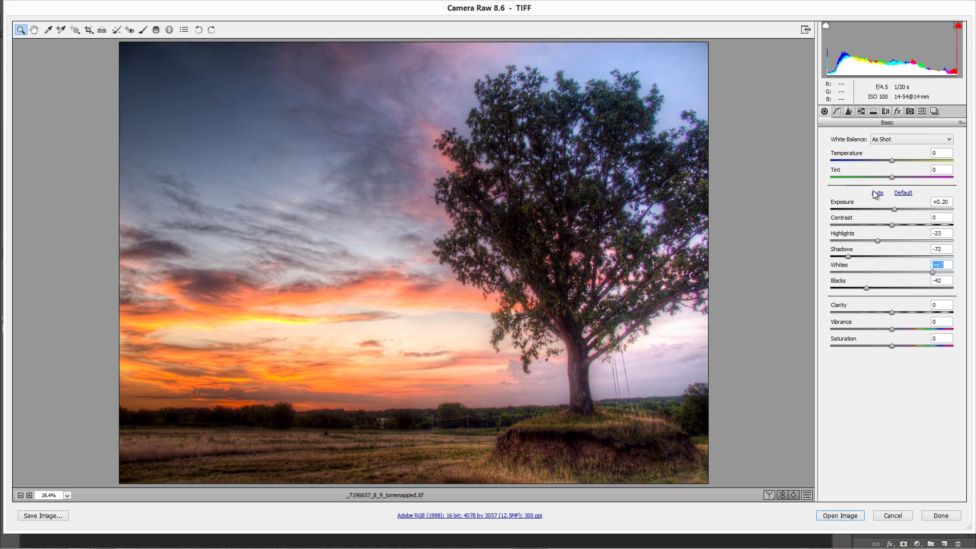
- Try the Contrast adjustment and reset it to 0, and set the white balance to Temperature +7 and Tint +15
{"action": "mouse_move", "coordinate": [892, 225]}
{"action": "left_mouse_down"}
{"action": "mouse_move", "coordinate": [918, 223]}
{"action": "mouse_move", "coordinate": [864, 223]}
{"action": "mouse_move", "coordinate": [906, 220]}
{"action": "mouse_move", "coordinate": [892, 222]}
{"action": "left_mouse_up"}
{"action": "double_click", "coordinate": [892, 224]}
{"action": "mouse_move", "coordinate": [892, 177]}
{"action": "left_mouse_down"}
{"action": "mouse_move", "coordinate": [904, 176]}
{"action": "mouse_move", "coordinate": [887, 160]}
{"action": "mouse_move", "coordinate": [897, 160]}
{"action": "left_mouse_up"}
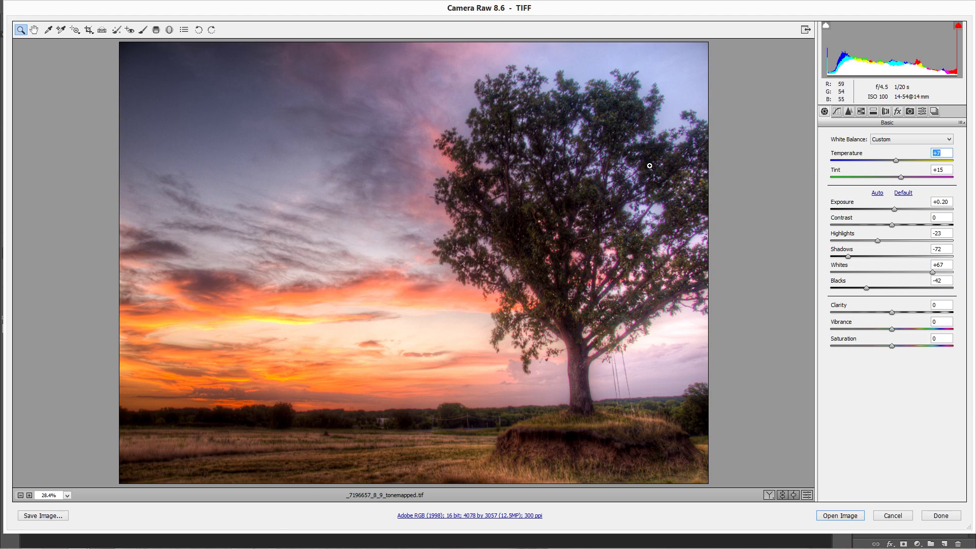
- Remove chromatic aberration and defringe the purple edges on the tree's lower branches with Purple Amount 9 and Purple Hue 46/100
{"action": "left_click_drag", "start_coordinate": [608, 173], "coordinate": [673, 267]}
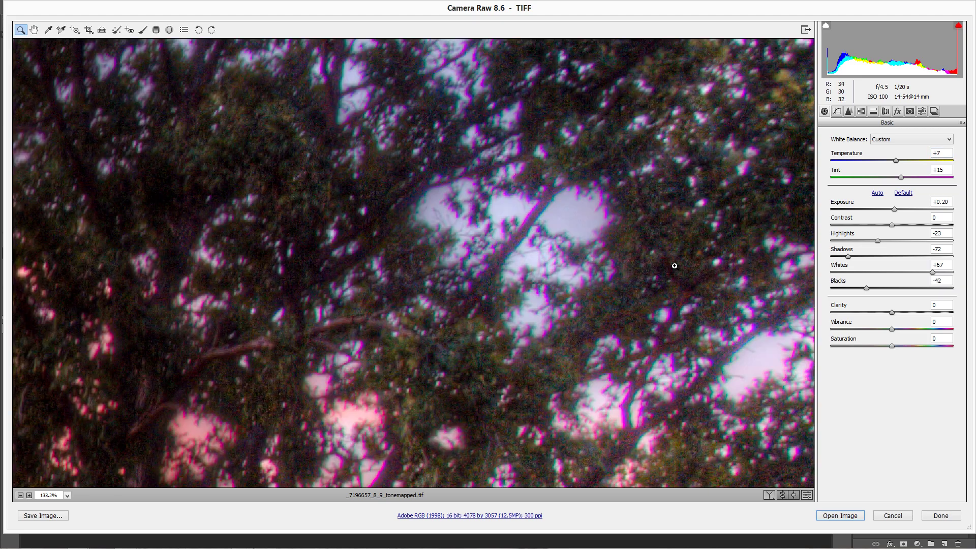
{"action": "scroll", "coordinate": [711, 300], "scroll_direction": "down", "scroll_amount": 3}
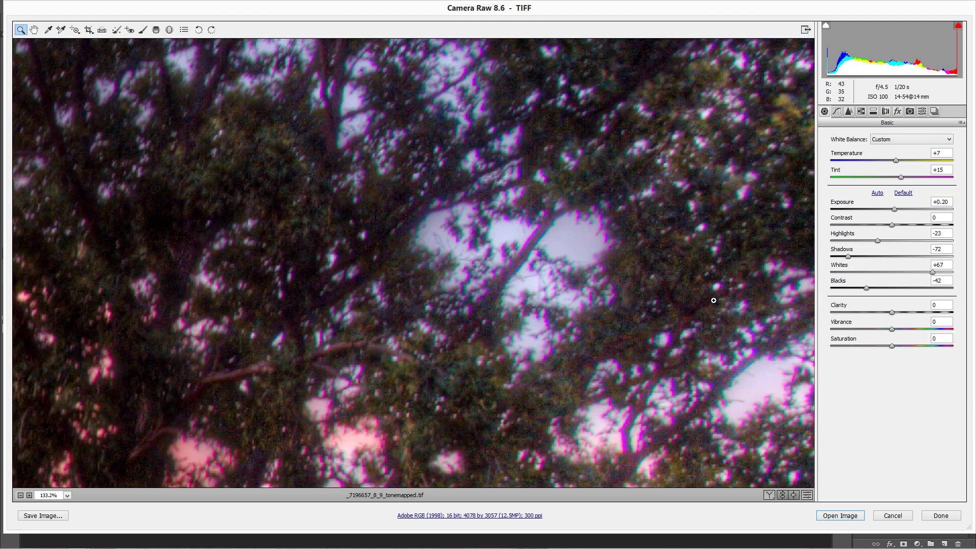
{"action": "scroll", "coordinate": [715, 305], "scroll_direction": "down", "scroll_amount": 5}
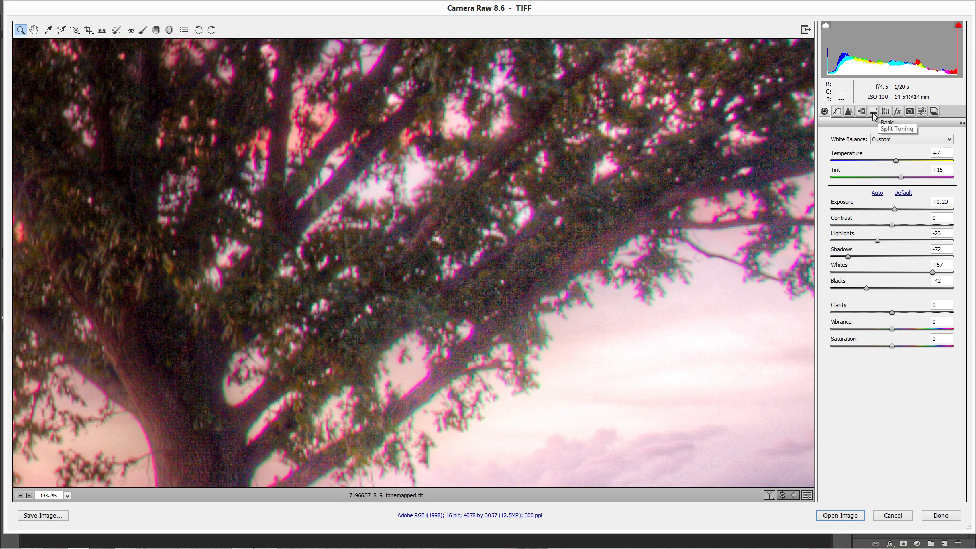
{"action": "left_click", "coordinate": [885, 112]}
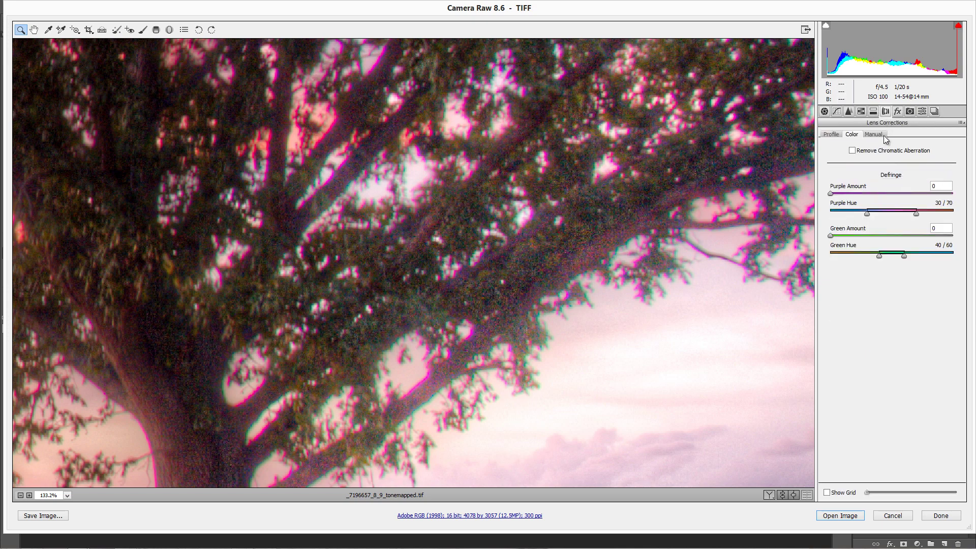
{"action": "left_click", "coordinate": [873, 134]}
{"action": "left_click", "coordinate": [852, 135]}
{"action": "left_click", "coordinate": [863, 151]}
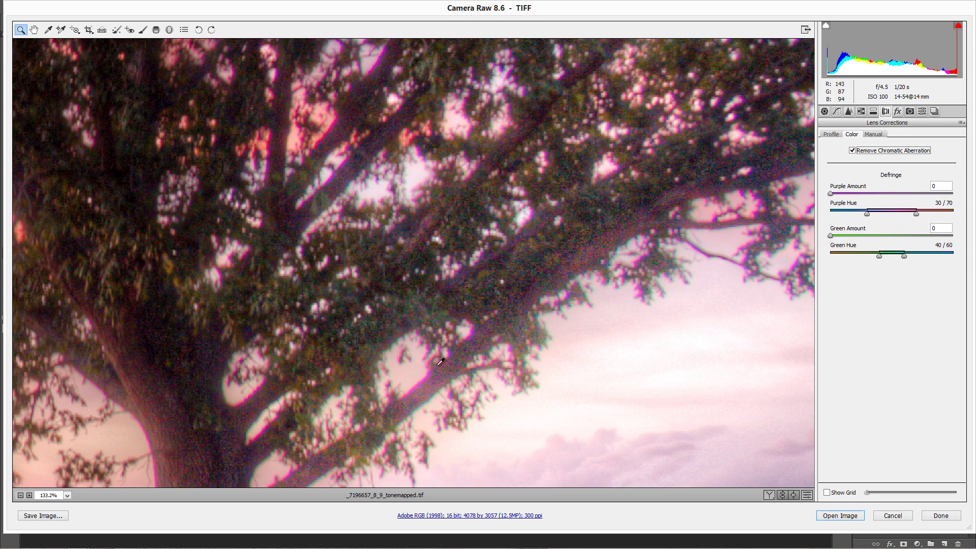
{"action": "left_click", "coordinate": [424, 379]}
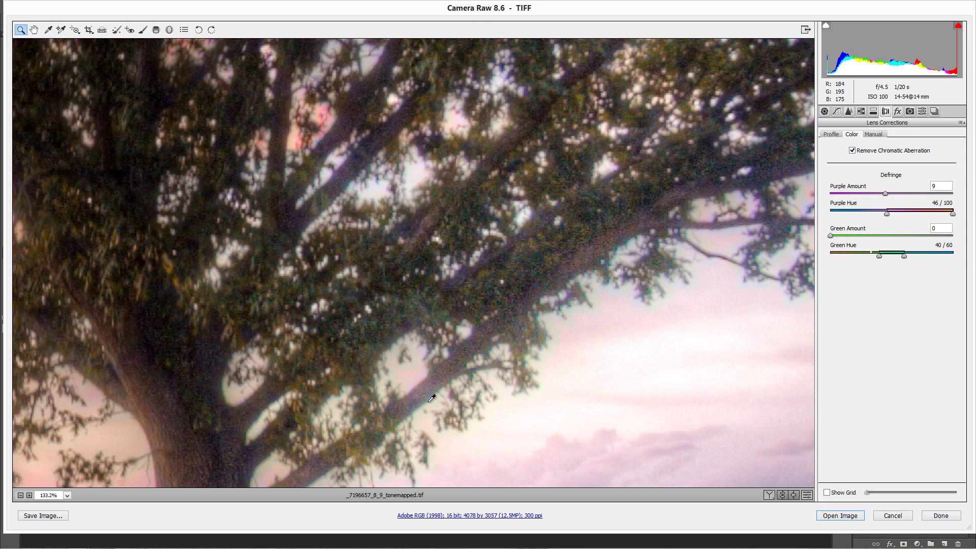
- Refine the defringing of the tree edges with Purple Amount 2, Purple Hue 43/81, Green Amount 2 and Green Hue 33/59
{"action": "left_click", "coordinate": [430, 400]}
{"action": "left_click", "coordinate": [429, 400]}
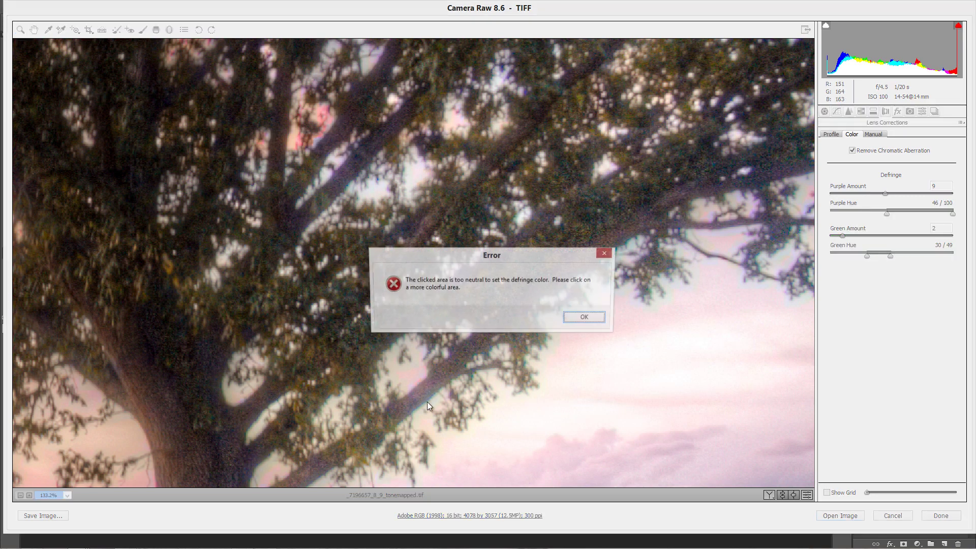
{"action": "left_click", "coordinate": [592, 319]}
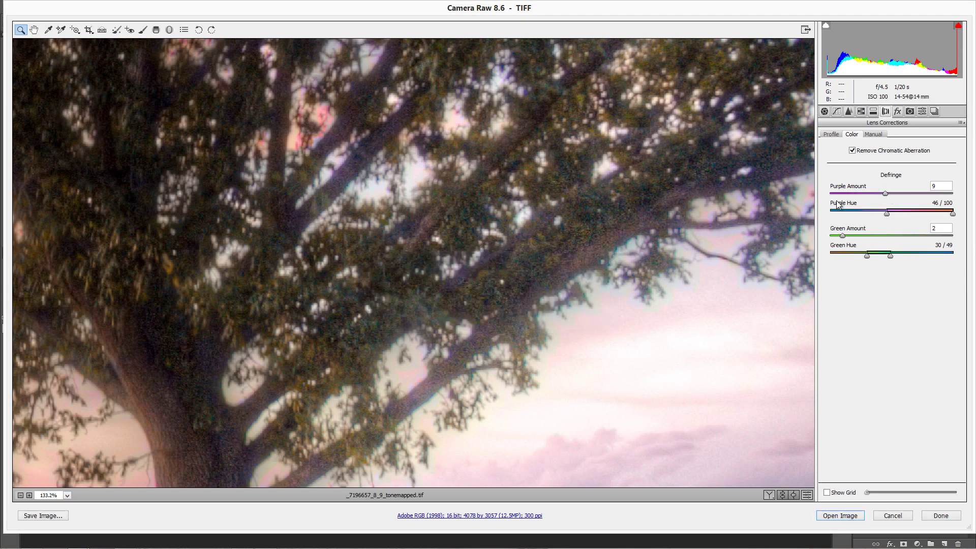
{"action": "left_click_drag", "start_coordinate": [908, 193], "coordinate": [934, 194]}
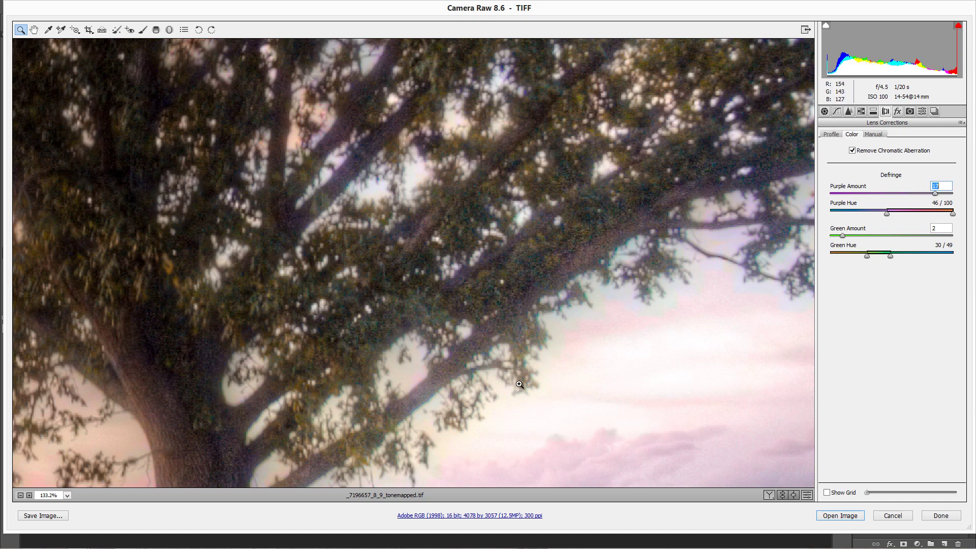
{"action": "left_click_drag", "start_coordinate": [934, 194], "coordinate": [844, 196]}
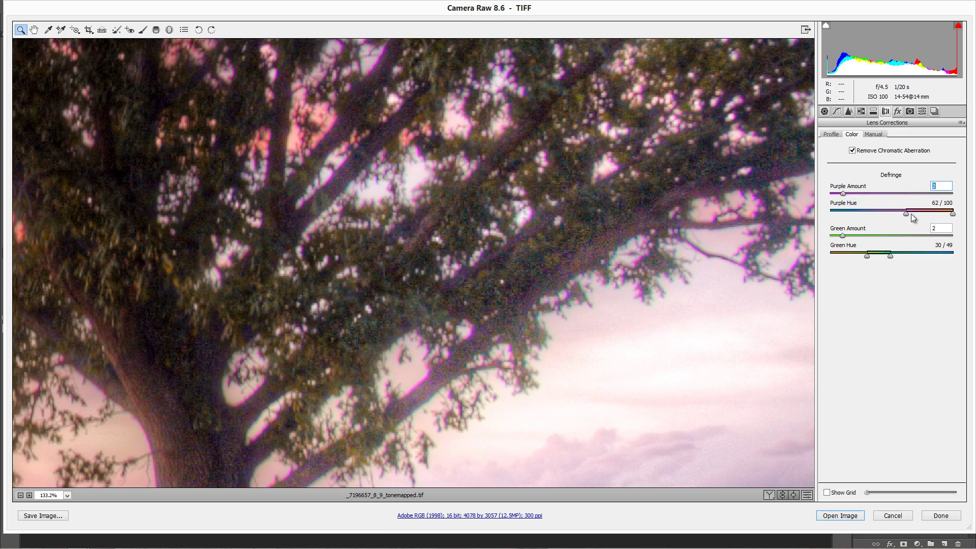
{"action": "mouse_move", "coordinate": [903, 215]}
{"action": "left_mouse_down"}
{"action": "mouse_move", "coordinate": [874, 210]}
{"action": "mouse_move", "coordinate": [894, 211]}
{"action": "left_mouse_up"}
{"action": "mouse_move", "coordinate": [889, 255]}
{"action": "left_mouse_down"}
{"action": "mouse_move", "coordinate": [914, 252]}
{"action": "mouse_move", "coordinate": [882, 249]}
{"action": "mouse_move", "coordinate": [899, 248]}
{"action": "left_mouse_up"}
- Compare the tree branches with the lens corrections applied and with their default settings
{"action": "left_click", "coordinate": [807, 495]}
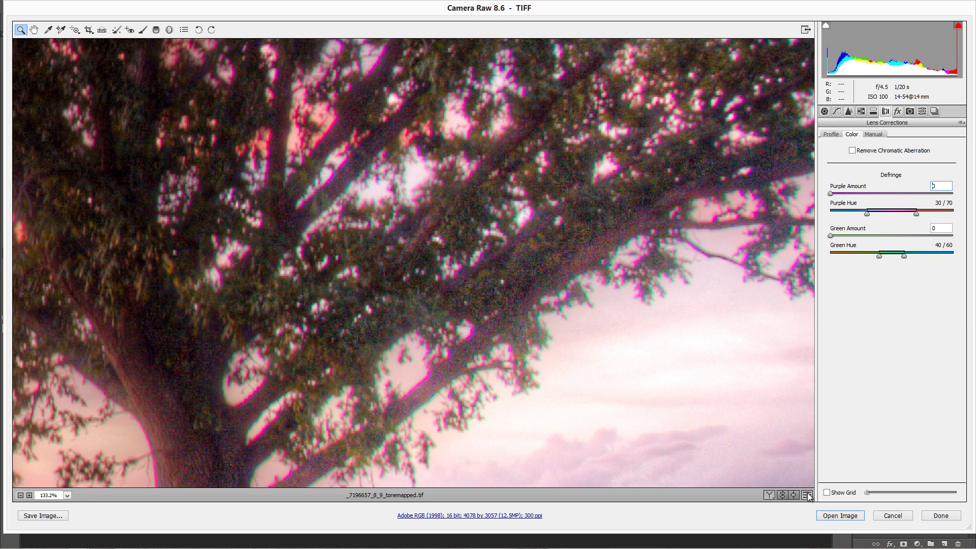
{"action": "left_click", "coordinate": [807, 494]}
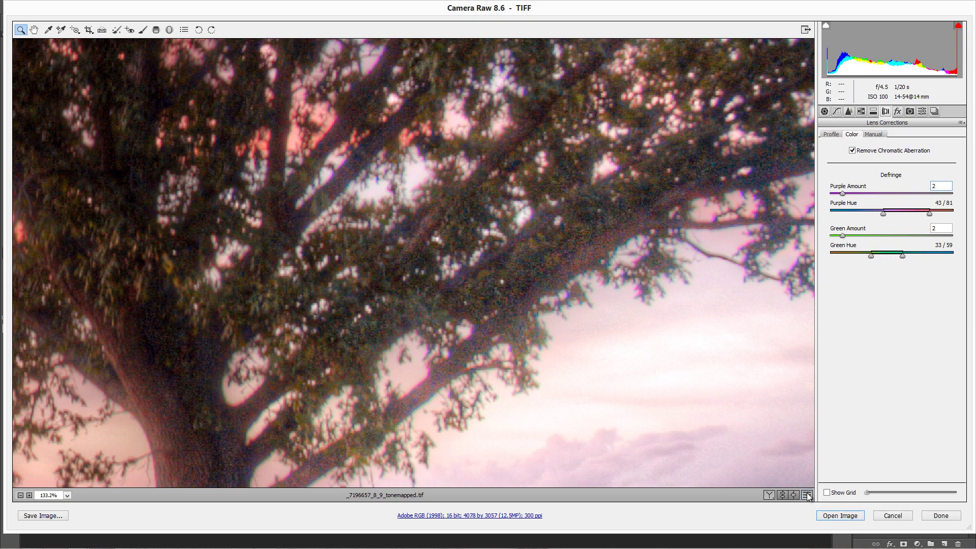
{"action": "left_click", "coordinate": [807, 495]}
{"action": "left_click", "coordinate": [807, 495]}
- Reduce noise, judging it on the tree trunk up close, with Luminance 23, Luminance Contrast 7 and Color 26
{"action": "right_click", "coordinate": [611, 245]}
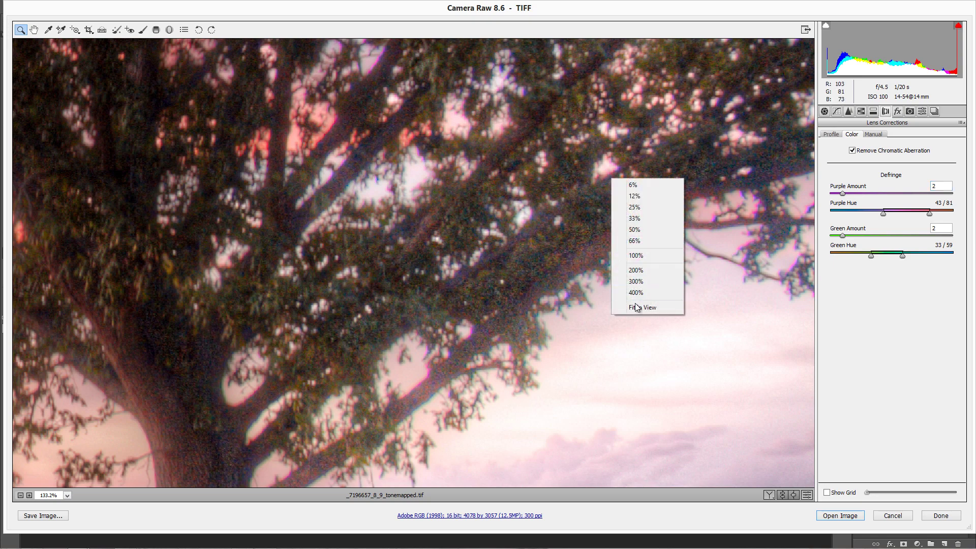
{"action": "left_click", "coordinate": [636, 307]}
{"action": "left_click_drag", "start_coordinate": [564, 318], "coordinate": [612, 397]}
{"action": "left_click_drag", "start_coordinate": [281, 217], "coordinate": [387, 354]}
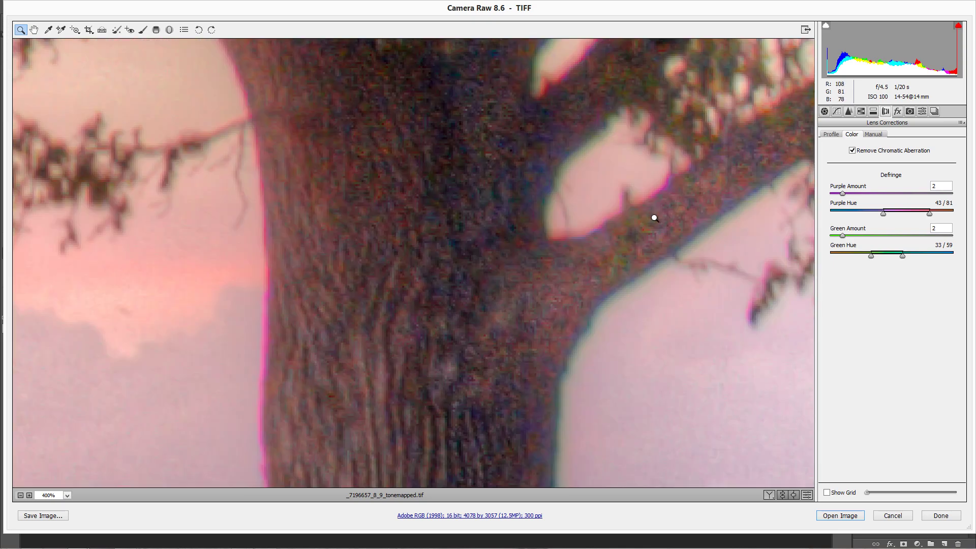
{"action": "left_click", "coordinate": [849, 112]}
{"action": "left_click", "coordinate": [850, 237]}
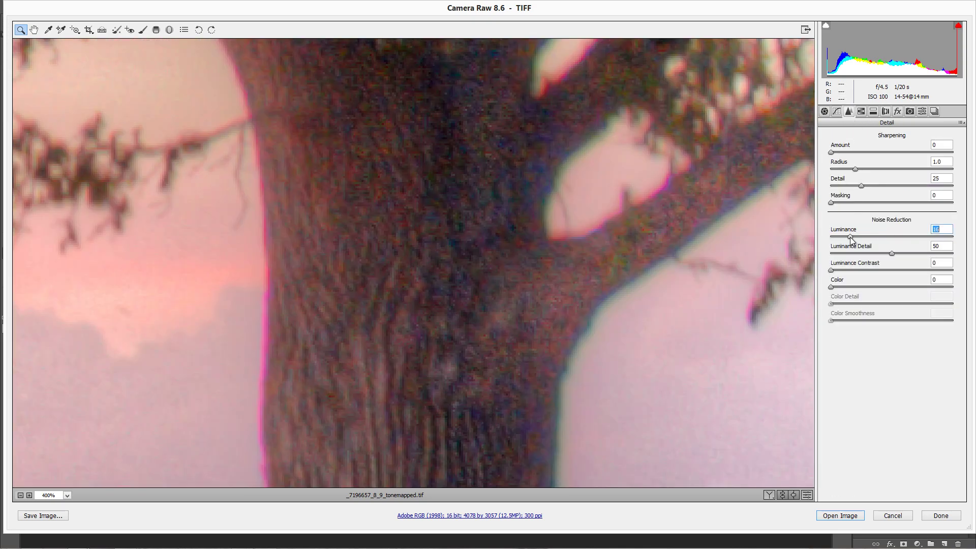
{"action": "mouse_move", "coordinate": [857, 287]}
{"action": "left_mouse_down"}
{"action": "mouse_move", "coordinate": [877, 288]}
{"action": "mouse_move", "coordinate": [853, 287]}
{"action": "left_mouse_up"}
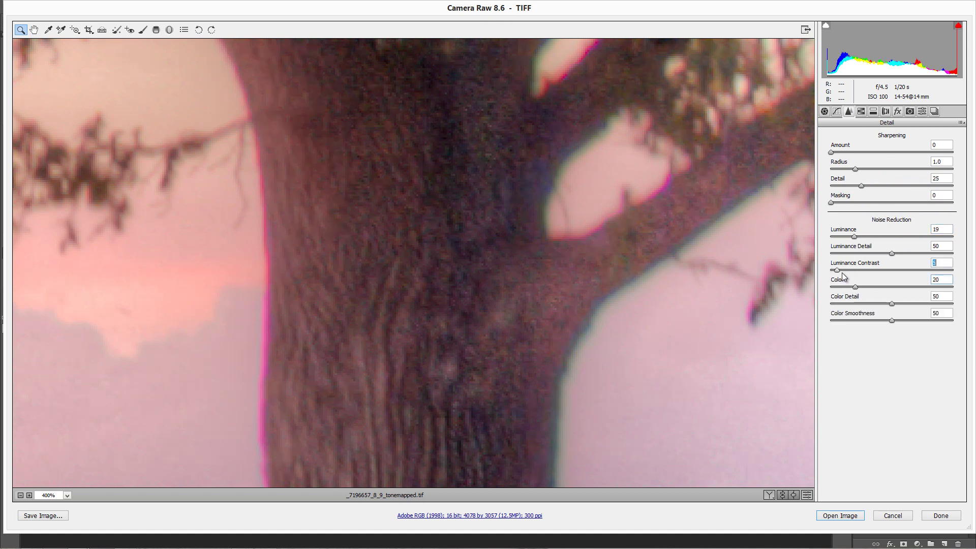
{"action": "left_click", "coordinate": [839, 270]}
{"action": "mouse_move", "coordinate": [854, 287]}
{"action": "left_mouse_down"}
{"action": "mouse_move", "coordinate": [889, 292]}
{"action": "mouse_move", "coordinate": [830, 291]}
{"action": "mouse_move", "coordinate": [862, 288]}
{"action": "left_mouse_up"}
{"action": "left_click_drag", "start_coordinate": [854, 237], "coordinate": [857, 237]}
- Sharpen the photo lightly with an Amount of 7, viewing the tree trunk up close
{"action": "right_click", "coordinate": [573, 236]}
{"action": "left_click", "coordinate": [615, 297]}
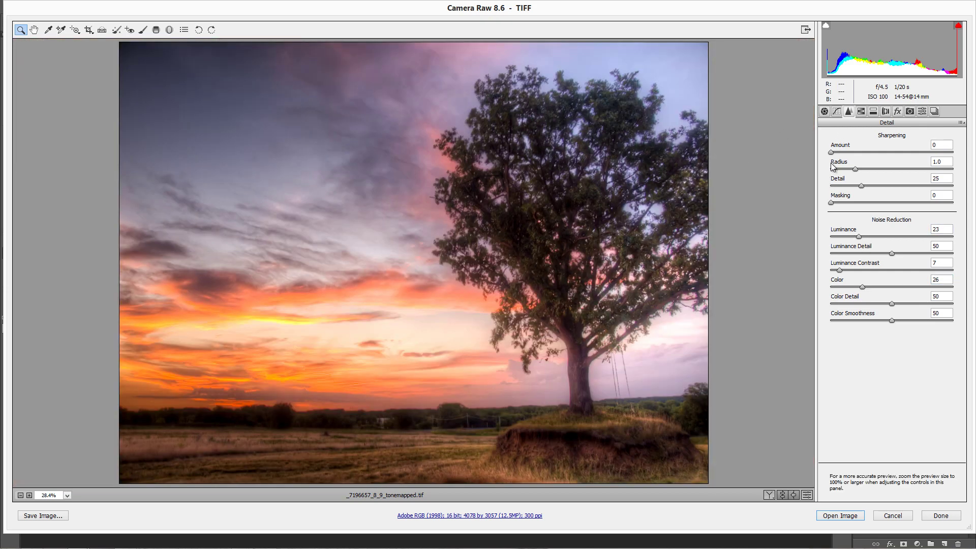
{"action": "left_click", "coordinate": [615, 292]}
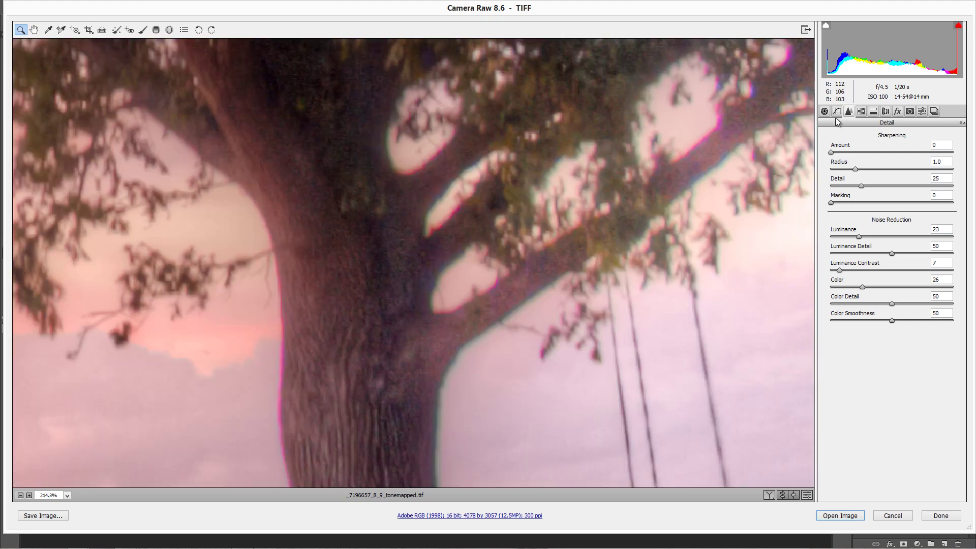
{"action": "left_click", "coordinate": [840, 153]}
{"action": "key", "text": "Up"}
{"action": "key", "text": "Up"}
{"action": "key", "text": "Up"}
{"action": "key", "text": "Up"}
{"action": "left_click_drag", "start_coordinate": [839, 152], "coordinate": [836, 152]}
- Compare the whole photo with the Basic adjustments applied and with their default settings
{"action": "right_click", "coordinate": [476, 174]}
{"action": "left_click", "coordinate": [498, 233]}
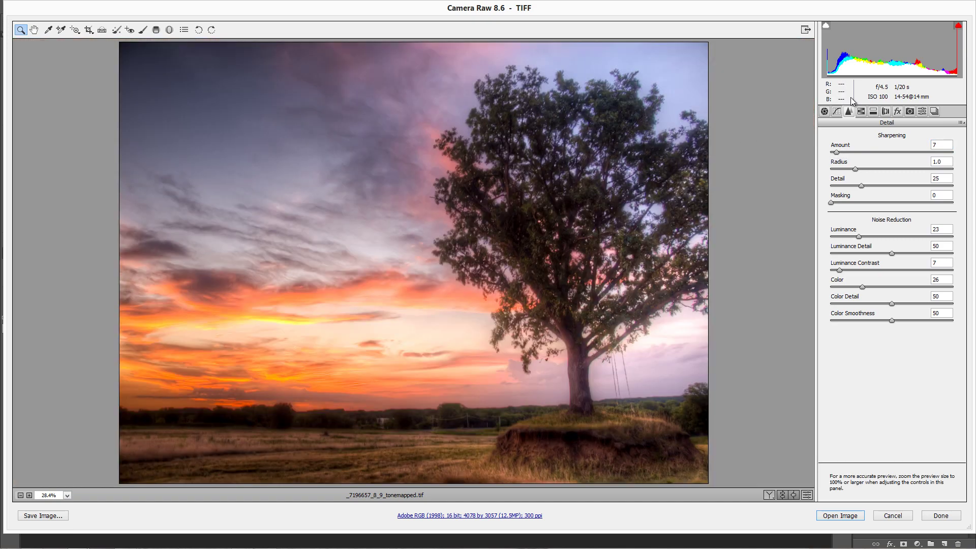
{"action": "left_click", "coordinate": [824, 112]}
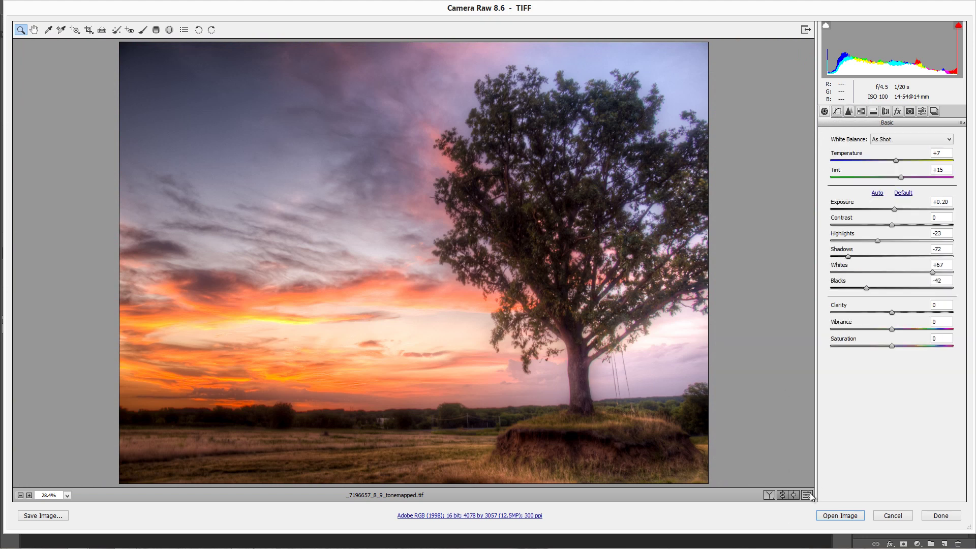
{"action": "left_click", "coordinate": [808, 494]}
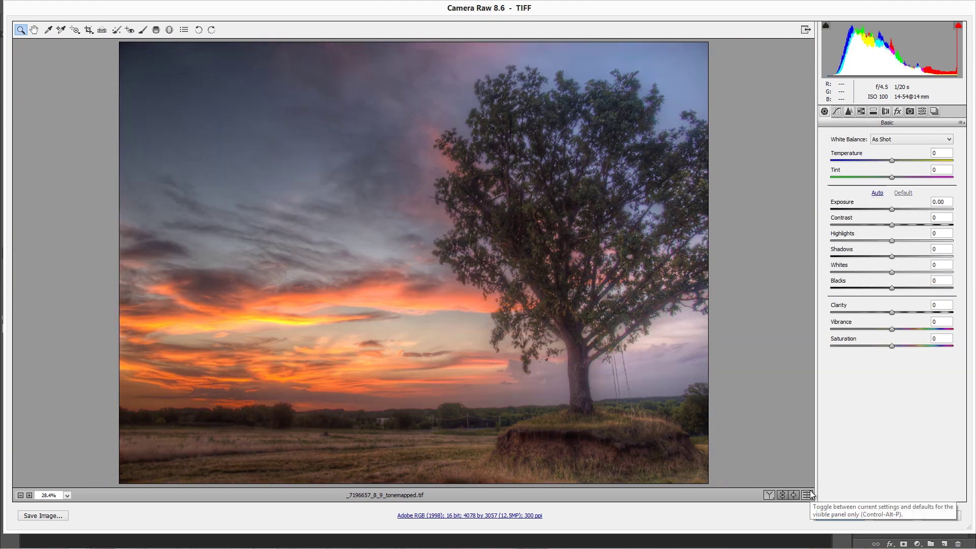
{"action": "left_click", "coordinate": [810, 494]}
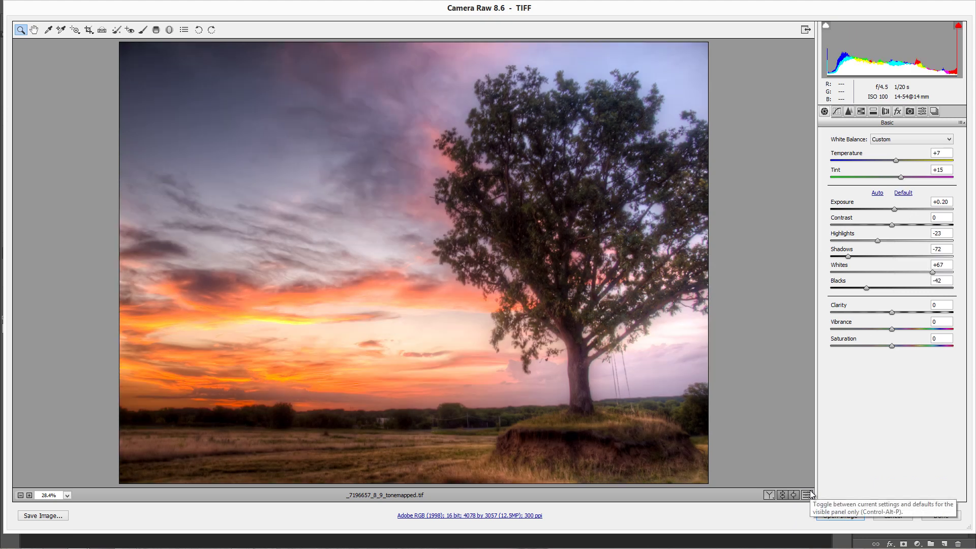
{"action": "left_click", "coordinate": [811, 493]}
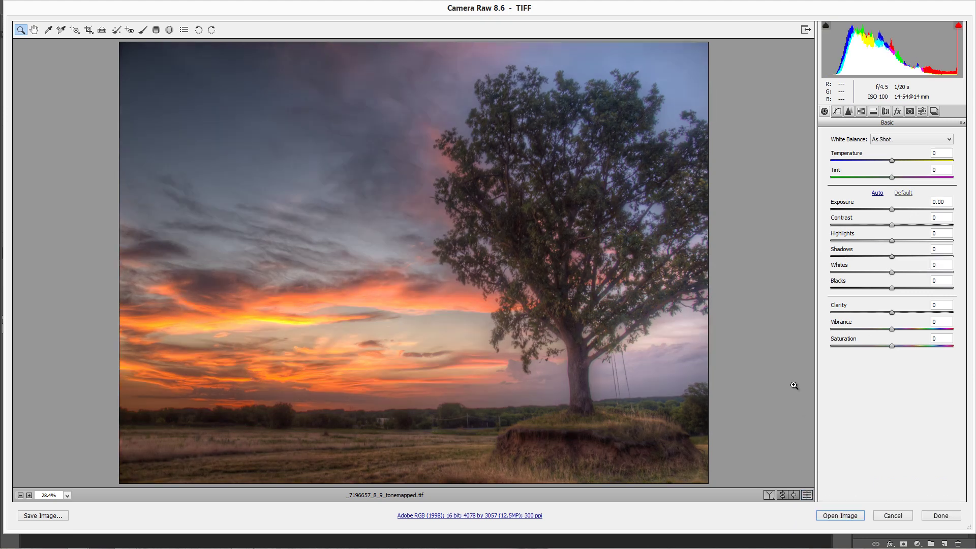
{"action": "left_click", "coordinate": [807, 494]}
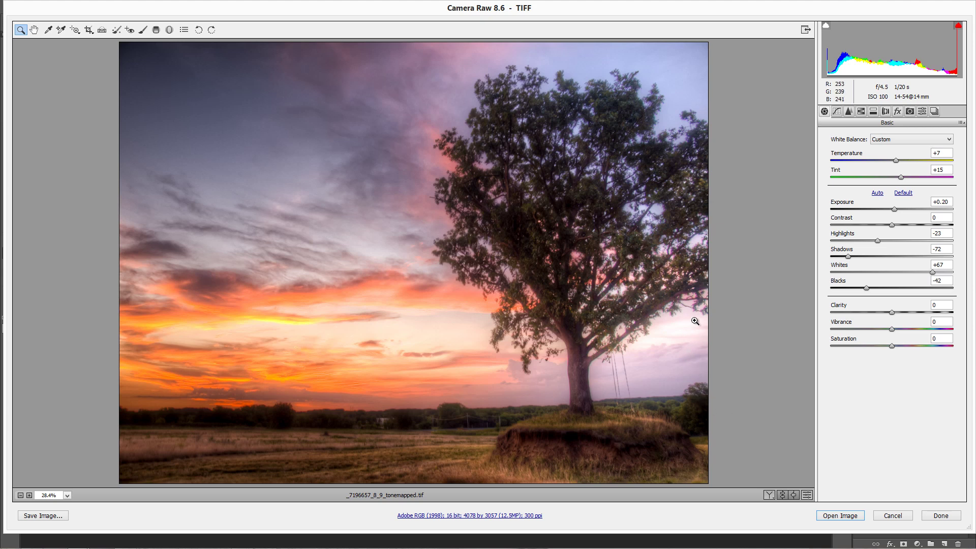
- Strengthen the warm sunset colours by setting the HSL saturation of Reds to +35 and Oranges to +11
{"action": "left_click", "coordinate": [860, 111]}
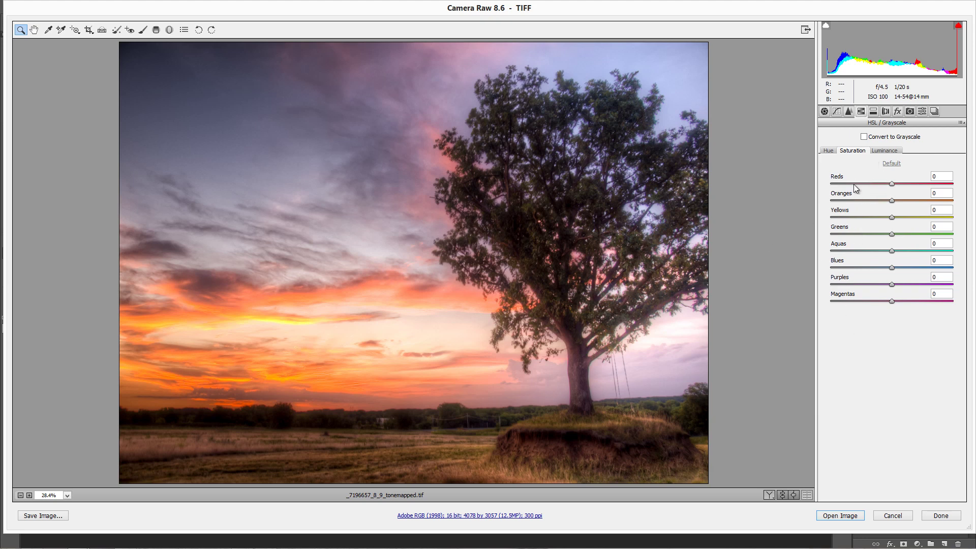
{"action": "left_click", "coordinate": [828, 150]}
{"action": "left_click", "coordinate": [878, 152]}
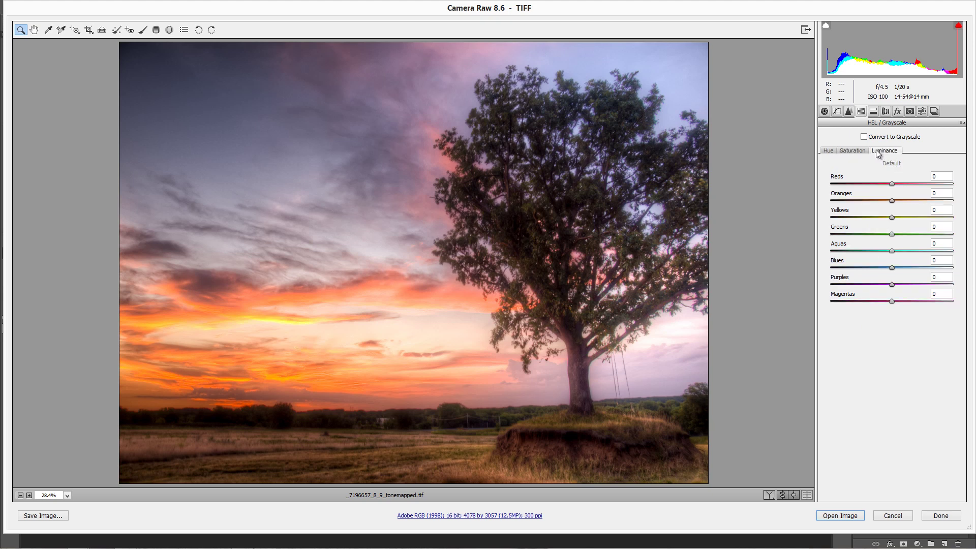
{"action": "left_click", "coordinate": [848, 149]}
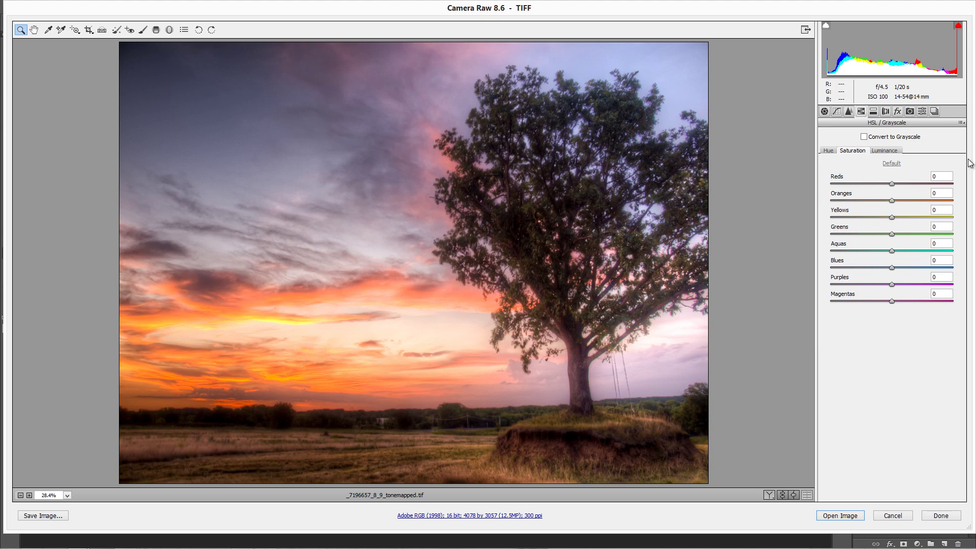
{"action": "mouse_move", "coordinate": [891, 200]}
{"action": "left_mouse_down"}
{"action": "mouse_move", "coordinate": [909, 202]}
{"action": "mouse_move", "coordinate": [891, 213]}
{"action": "mouse_move", "coordinate": [908, 212]}
{"action": "mouse_move", "coordinate": [871, 211]}
{"action": "mouse_move", "coordinate": [902, 205]}
{"action": "mouse_move", "coordinate": [906, 184]}
{"action": "mouse_move", "coordinate": [866, 189]}
{"action": "mouse_move", "coordinate": [912, 194]}
{"action": "mouse_move", "coordinate": [901, 196]}
{"action": "left_mouse_up"}
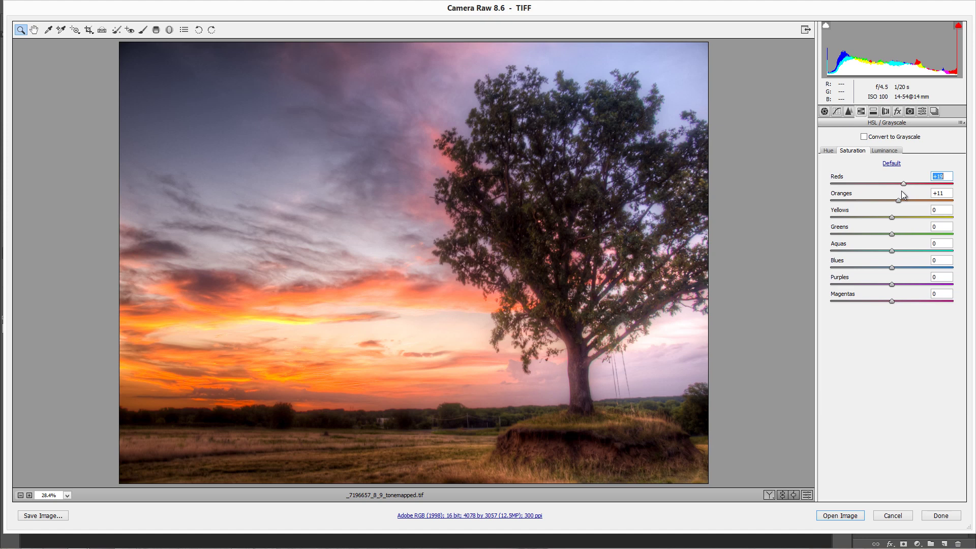
{"action": "mouse_move", "coordinate": [902, 190]}
{"action": "left_mouse_down"}
{"action": "mouse_move", "coordinate": [888, 194]}
{"action": "mouse_move", "coordinate": [928, 190]}
{"action": "mouse_move", "coordinate": [875, 191]}
{"action": "mouse_move", "coordinate": [915, 188]}
{"action": "left_mouse_up"}
- Set the HSL saturation of Yellows to -6 and Greens to +8, checking the bright cloud band and the foliage up close
{"action": "left_click_drag", "start_coordinate": [892, 218], "coordinate": [925, 218]}
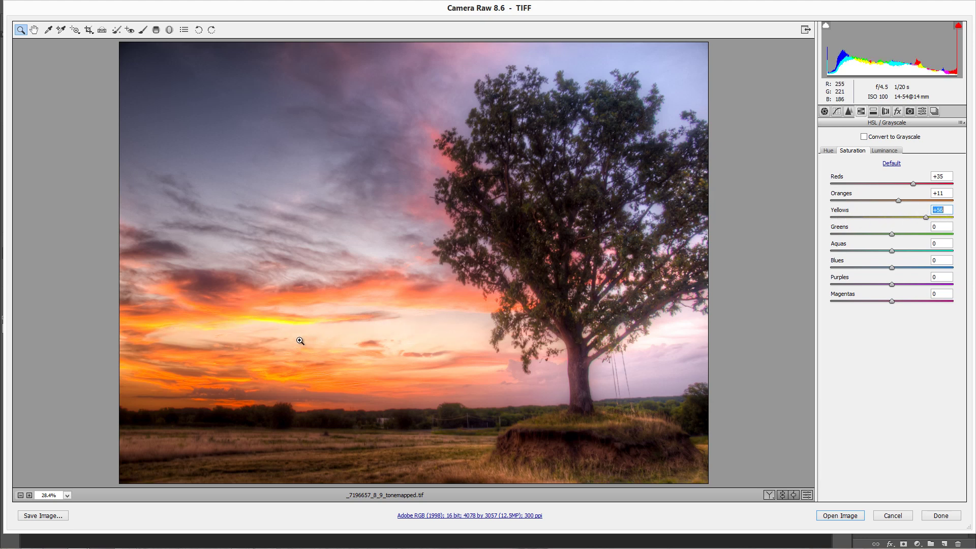
{"action": "left_click_drag", "start_coordinate": [281, 319], "coordinate": [330, 339]}
{"action": "scroll", "coordinate": [330, 339], "scroll_direction": "up", "scroll_amount": 3}
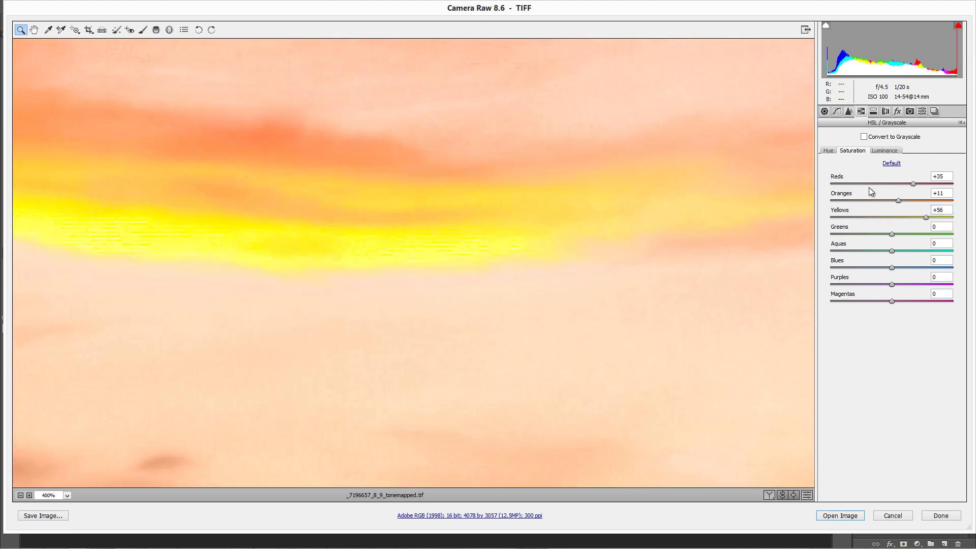
{"action": "left_click_drag", "start_coordinate": [918, 218], "coordinate": [891, 227]}
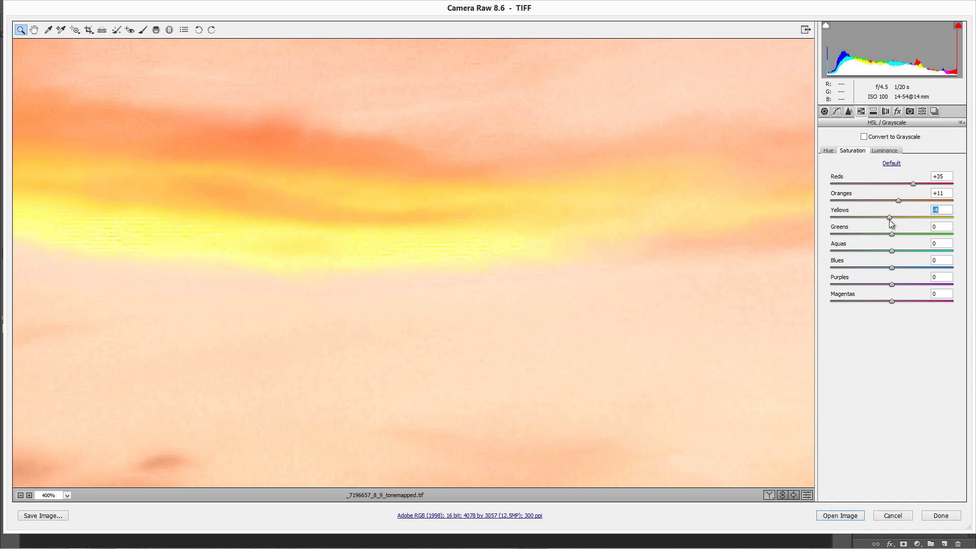
{"action": "right_click", "coordinate": [533, 253]}
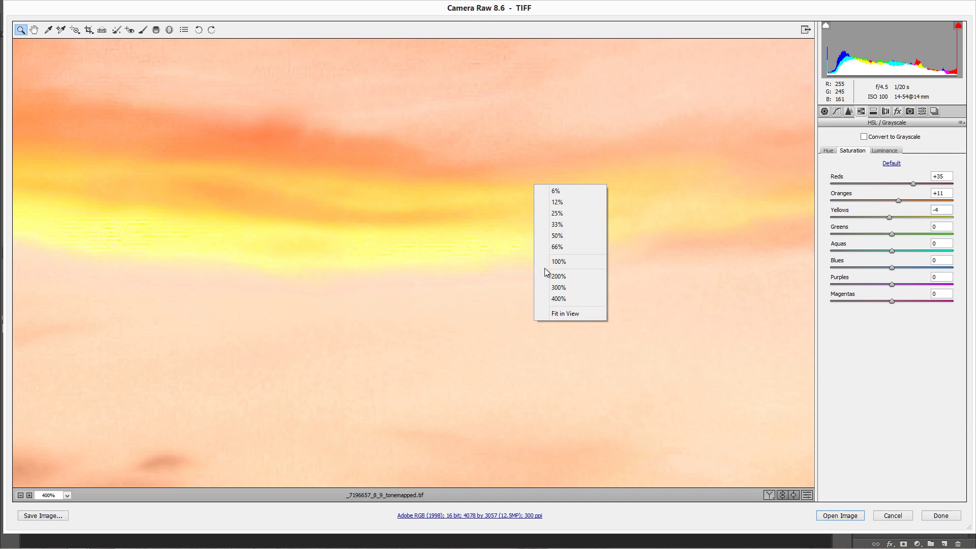
{"action": "left_click", "coordinate": [566, 314]}
{"action": "left_click_drag", "start_coordinate": [892, 235], "coordinate": [826, 246]}
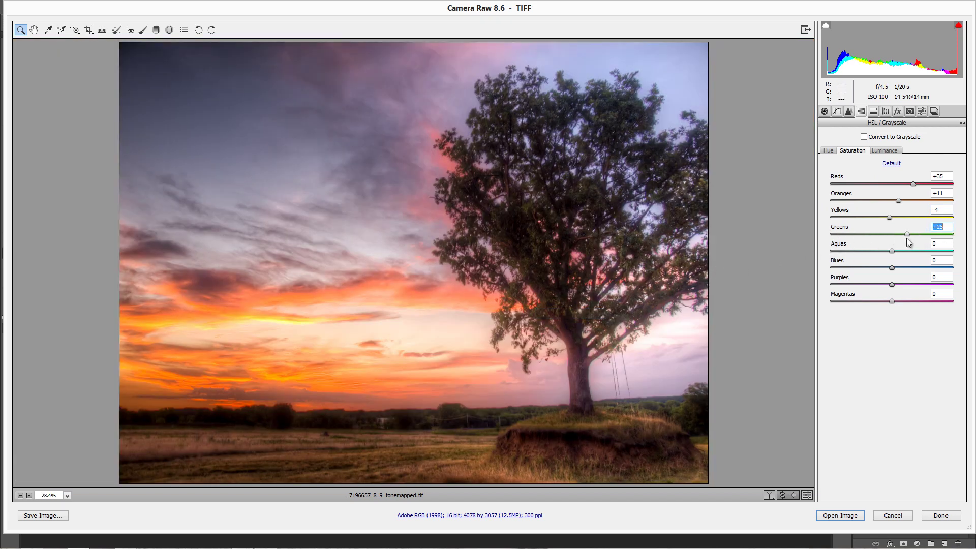
{"action": "mouse_move", "coordinate": [908, 242]}
{"action": "left_mouse_down"}
{"action": "mouse_move", "coordinate": [863, 241]}
{"action": "mouse_move", "coordinate": [891, 235]}
{"action": "left_mouse_up"}
{"action": "left_click_drag", "start_coordinate": [669, 437], "coordinate": [651, 394]}
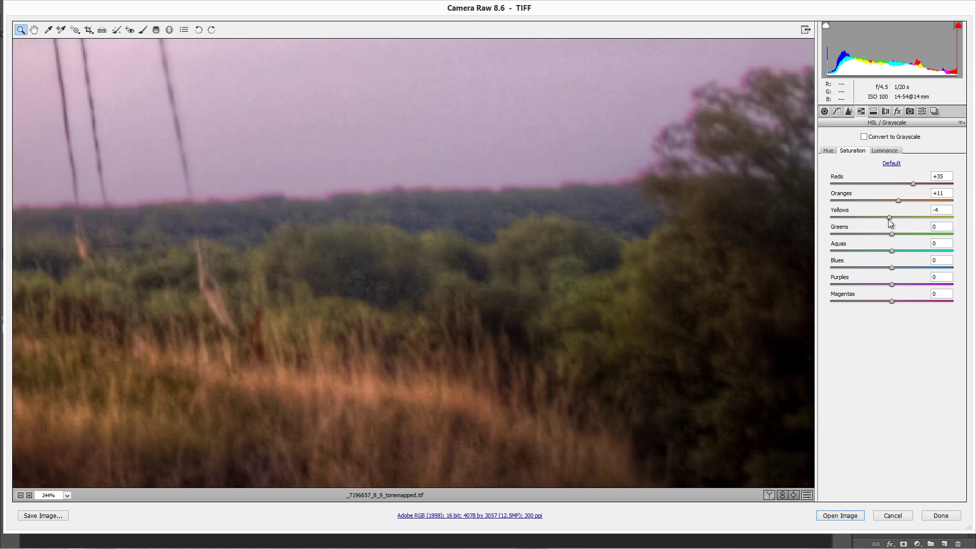
{"action": "mouse_move", "coordinate": [889, 217]}
{"action": "left_mouse_down"}
{"action": "mouse_move", "coordinate": [861, 221]}
{"action": "mouse_move", "coordinate": [922, 226]}
{"action": "mouse_move", "coordinate": [853, 231]}
{"action": "mouse_move", "coordinate": [924, 233]}
{"action": "mouse_move", "coordinate": [868, 235]}
{"action": "mouse_move", "coordinate": [885, 245]}
{"action": "mouse_move", "coordinate": [914, 244]}
{"action": "mouse_move", "coordinate": [895, 244]}
{"action": "mouse_move", "coordinate": [887, 219]}
{"action": "left_mouse_up"}
- Raise the HSL saturation of Purples, and try a Magentas saturation of 93 before setting it back to 0
{"action": "right_click", "coordinate": [494, 267]}
{"action": "left_click", "coordinate": [516, 326]}
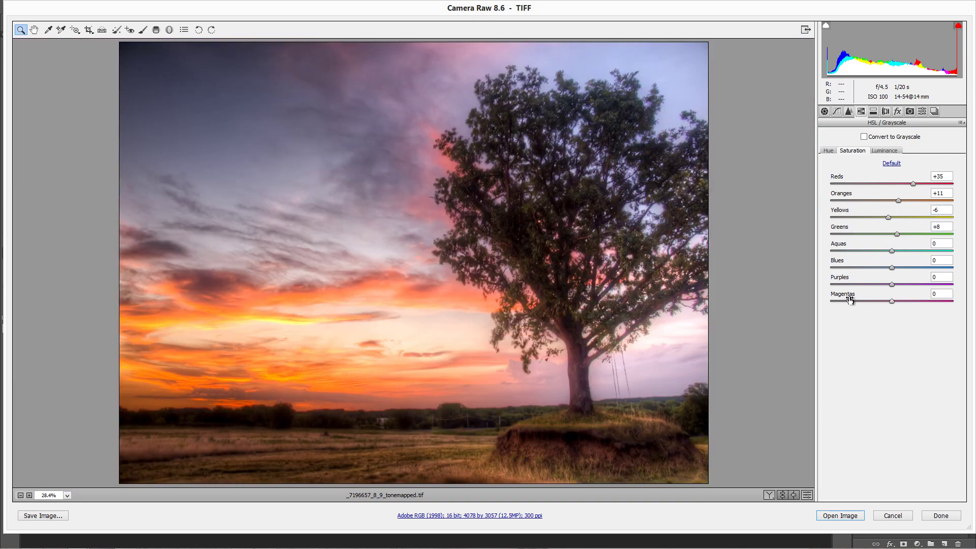
{"action": "left_click_drag", "start_coordinate": [892, 285], "coordinate": [918, 293]}
{"action": "key", "text": "Tab"}
{"action": "type", "text": "93"}
{"action": "key", "text": "Return"}
{"action": "left_click_drag", "start_coordinate": [949, 309], "coordinate": [867, 310]}
{"action": "type", "text": "0"}
- Try darkening the Reds luminance while inspecting the sky, and settle on HSL luminance values of Reds +27 and Oranges -13
{"action": "left_click", "coordinate": [884, 151]}
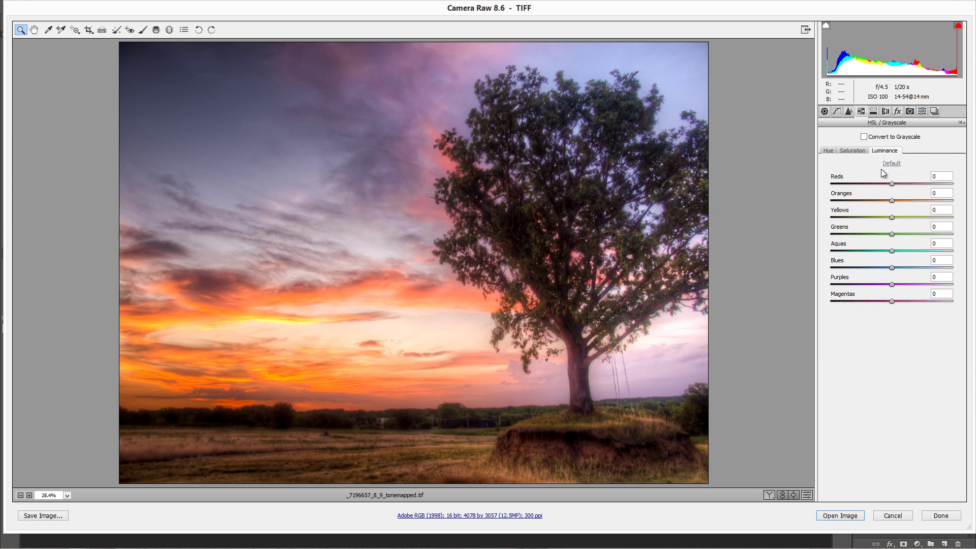
{"action": "left_click_drag", "start_coordinate": [895, 189], "coordinate": [866, 207]}
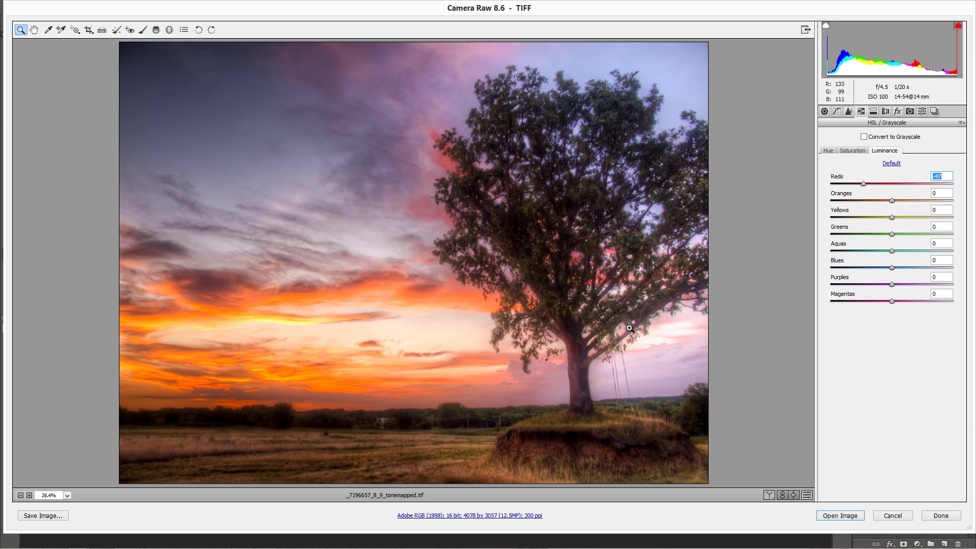
{"action": "left_click_drag", "start_coordinate": [631, 330], "coordinate": [670, 370]}
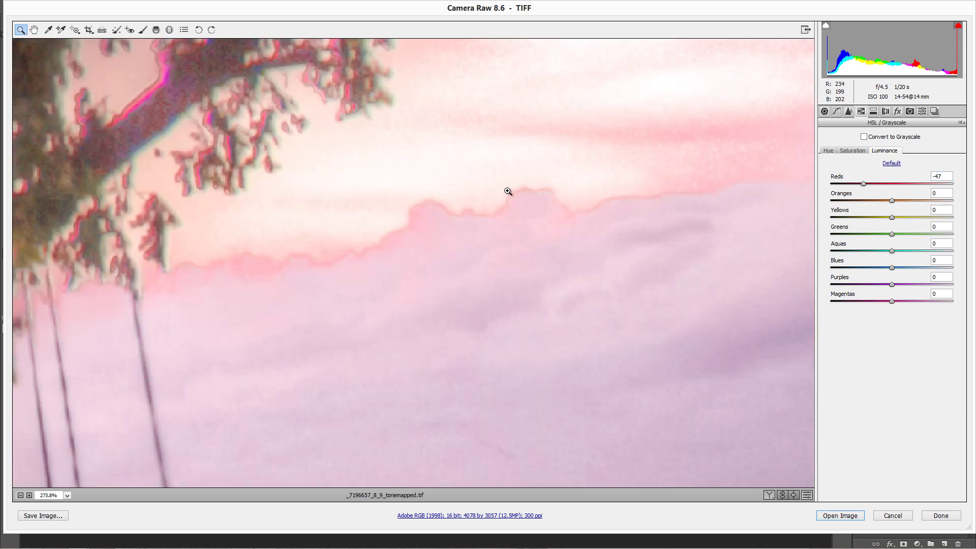
{"action": "right_click", "coordinate": [437, 248]}
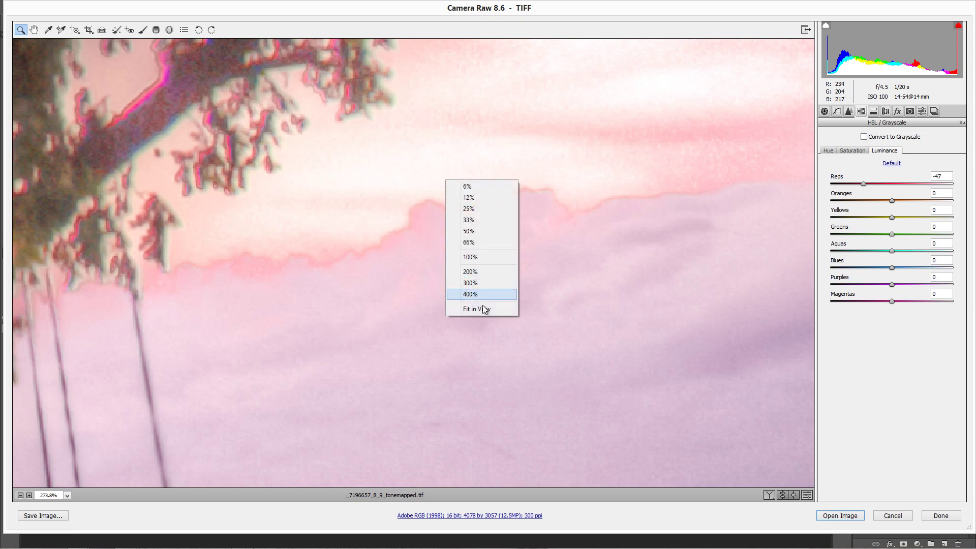
{"action": "left_click", "coordinate": [483, 307]}
{"action": "mouse_move", "coordinate": [864, 183]}
{"action": "left_mouse_down"}
{"action": "mouse_move", "coordinate": [914, 187]}
{"action": "mouse_move", "coordinate": [859, 193]}
{"action": "left_mouse_up"}
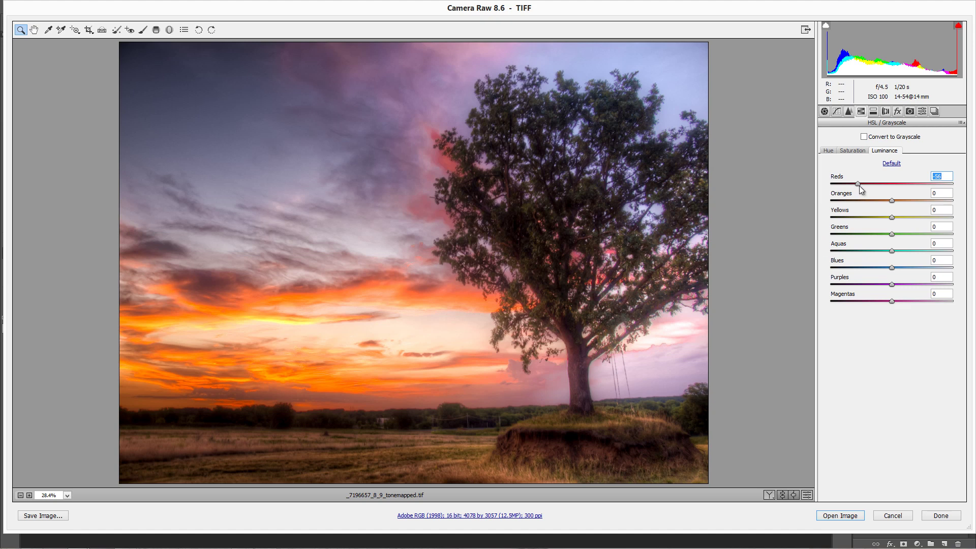
{"action": "left_click_drag", "start_coordinate": [871, 184], "coordinate": [884, 207]}
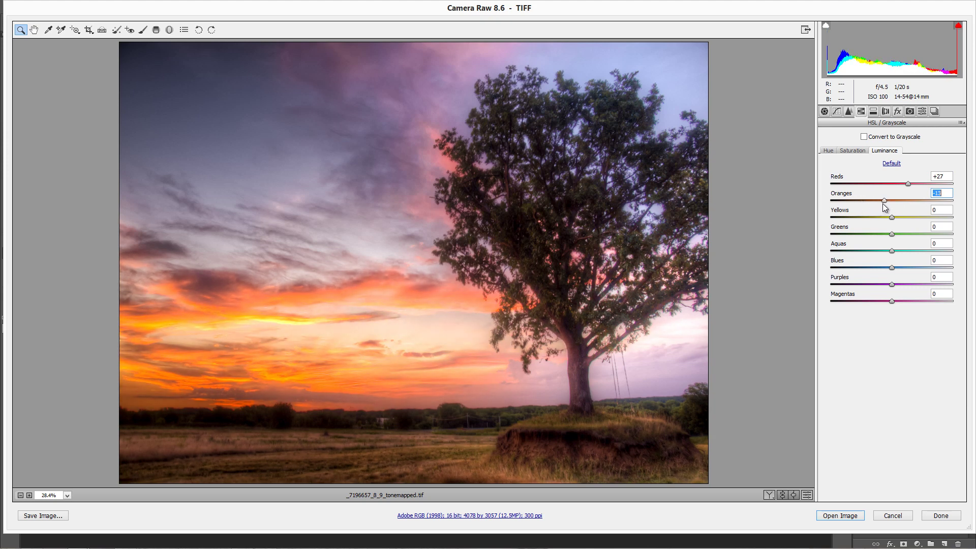
- Try darkening the Yellows luminance to -71, inspect the bright cloud band up close, and settle on a Yellows luminance of +30
{"action": "left_click_drag", "start_coordinate": [943, 217], "coordinate": [864, 254]}
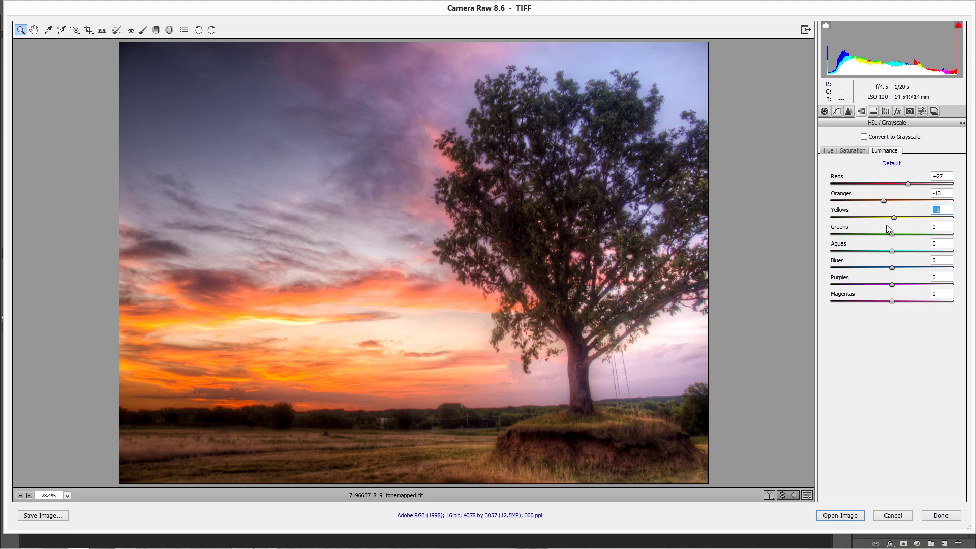
{"action": "left_click_drag", "start_coordinate": [886, 226], "coordinate": [848, 232]}
{"action": "key", "text": "ctrl+z"}
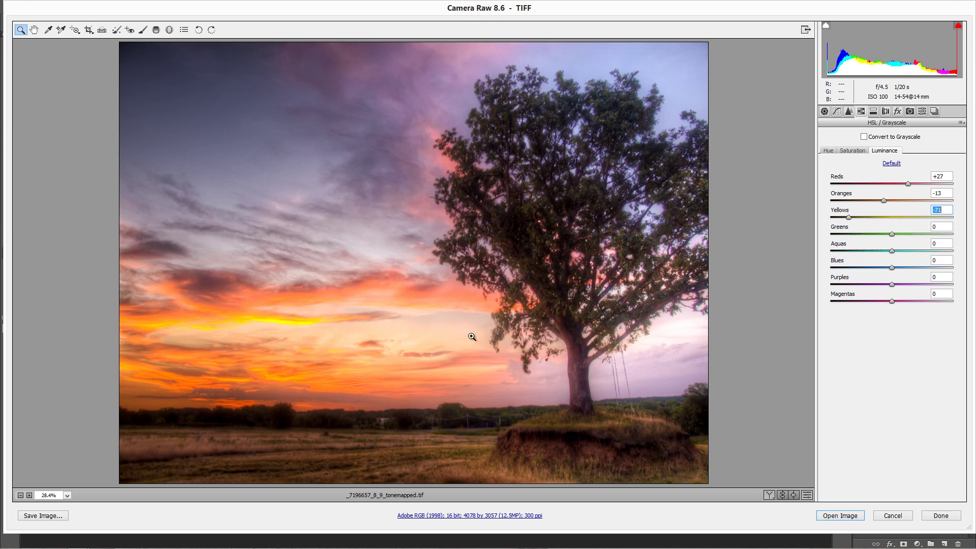
{"action": "left_click_drag", "start_coordinate": [283, 298], "coordinate": [392, 352]}
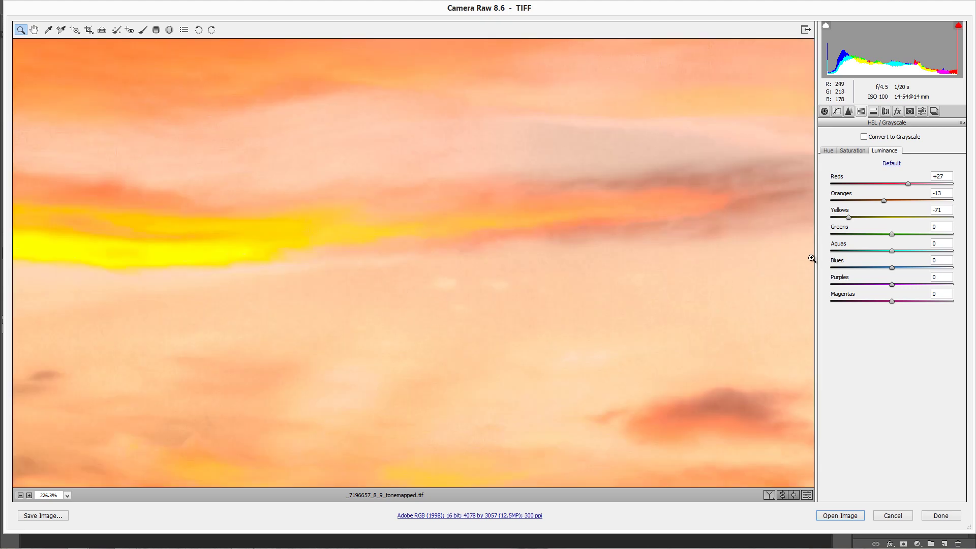
{"action": "left_click_drag", "start_coordinate": [848, 217], "coordinate": [909, 224]}
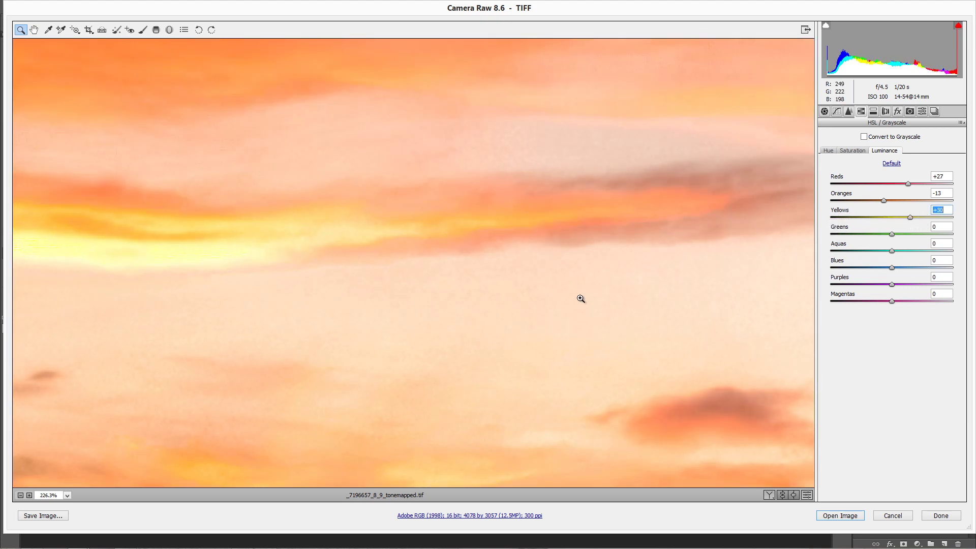
{"action": "right_click", "coordinate": [581, 298]}
{"action": "left_click", "coordinate": [604, 359]}
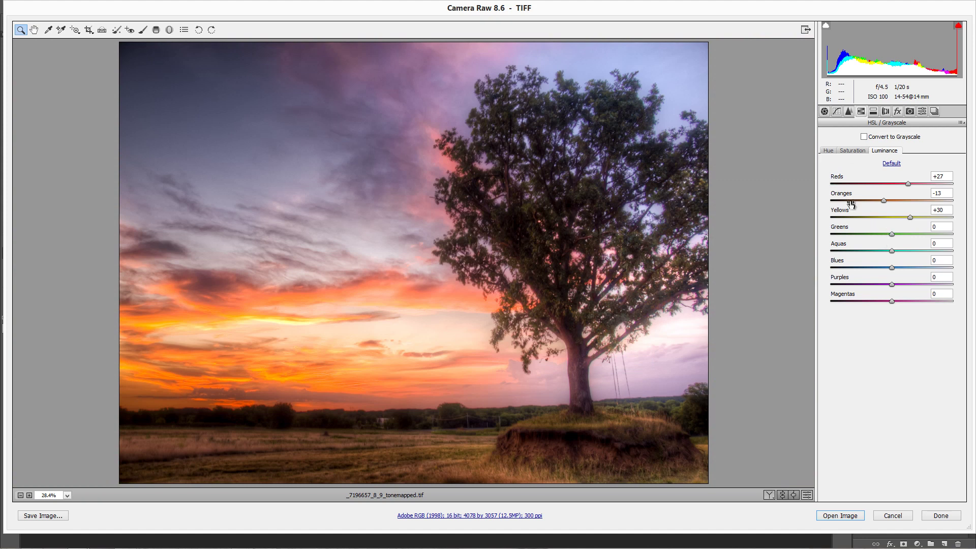
- Shift the warm sunset tones by setting the HSL hue of Reds to +9 and Oranges to +6
{"action": "left_click", "coordinate": [828, 151]}
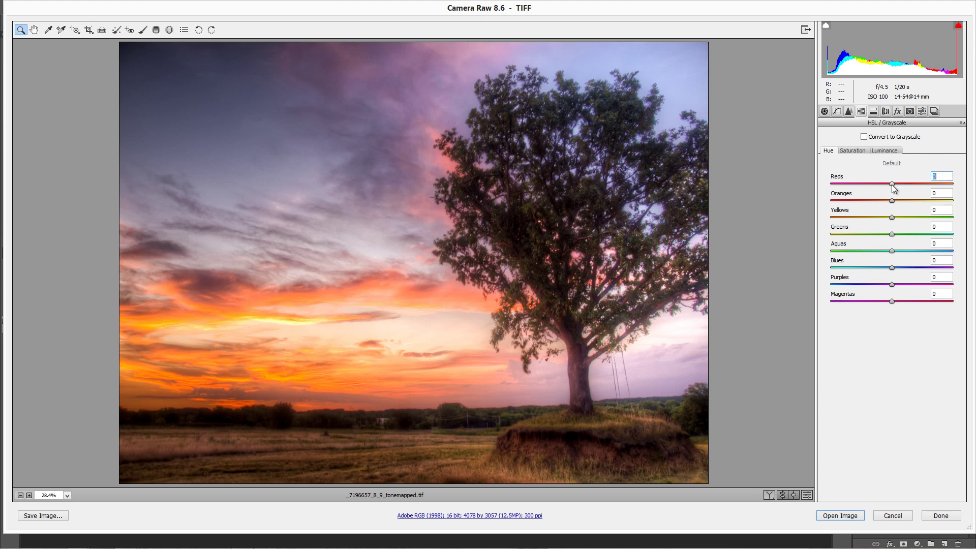
{"action": "mouse_move", "coordinate": [891, 184]}
{"action": "left_mouse_down"}
{"action": "mouse_move", "coordinate": [820, 200]}
{"action": "mouse_move", "coordinate": [833, 186]}
{"action": "mouse_move", "coordinate": [822, 185]}
{"action": "mouse_move", "coordinate": [972, 187]}
{"action": "mouse_move", "coordinate": [874, 193]}
{"action": "mouse_move", "coordinate": [901, 192]}
{"action": "left_mouse_up"}
{"action": "mouse_move", "coordinate": [892, 204]}
{"action": "left_mouse_down"}
{"action": "mouse_move", "coordinate": [881, 214]}
{"action": "mouse_move", "coordinate": [958, 202]}
{"action": "mouse_move", "coordinate": [838, 211]}
{"action": "mouse_move", "coordinate": [896, 208]}
{"action": "mouse_move", "coordinate": [859, 218]}
{"action": "mouse_move", "coordinate": [876, 221]}
{"action": "mouse_move", "coordinate": [945, 216]}
{"action": "mouse_move", "coordinate": [850, 218]}
{"action": "mouse_move", "coordinate": [916, 213]}
{"action": "mouse_move", "coordinate": [884, 220]}
{"action": "left_mouse_up"}
- Set the HSL hue of Yellows to +49 and Greens to -53, checking the grass and foliage around the trunk up close
{"action": "left_click_drag", "start_coordinate": [625, 386], "coordinate": [657, 476]}
{"action": "scroll", "coordinate": [659, 399], "scroll_direction": "up", "scroll_amount": 3}
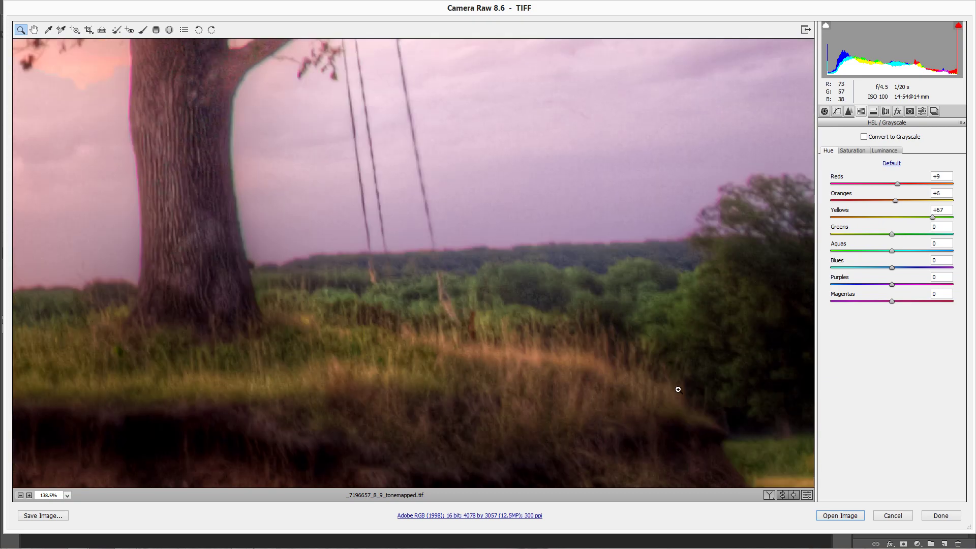
{"action": "mouse_move", "coordinate": [933, 218]}
{"action": "left_mouse_down"}
{"action": "mouse_move", "coordinate": [951, 218]}
{"action": "mouse_move", "coordinate": [882, 222]}
{"action": "mouse_move", "coordinate": [921, 218]}
{"action": "left_mouse_up"}
{"action": "right_click", "coordinate": [635, 322]}
{"action": "left_click", "coordinate": [658, 376]}
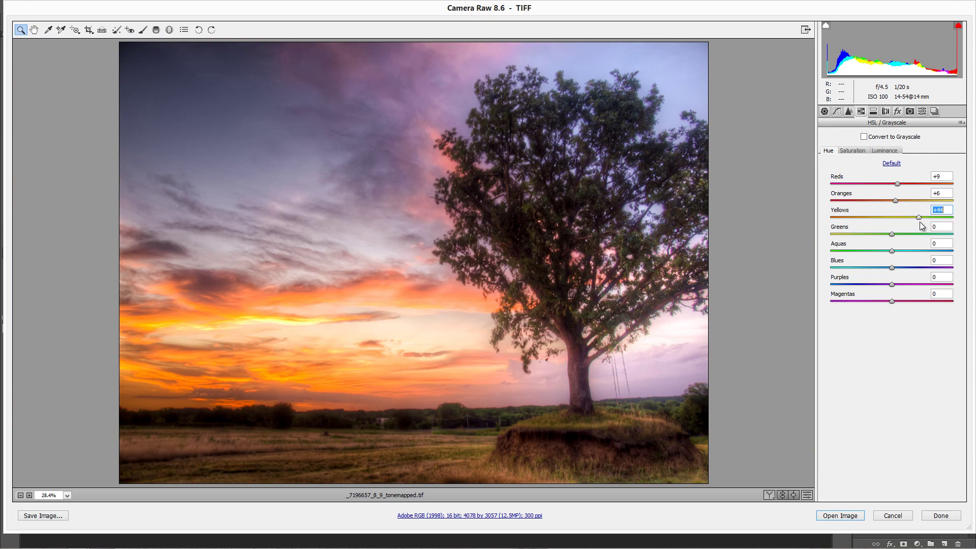
{"action": "left_click_drag", "start_coordinate": [920, 222], "coordinate": [921, 219]}
{"action": "mouse_move", "coordinate": [921, 233]}
{"action": "left_mouse_down"}
{"action": "mouse_move", "coordinate": [889, 239]}
{"action": "mouse_move", "coordinate": [898, 229]}
{"action": "mouse_move", "coordinate": [916, 232]}
{"action": "left_mouse_up"}
- Compare the photo with and without the HSL colour adjustments
{"action": "left_click", "coordinate": [806, 495]}
{"action": "left_click", "coordinate": [807, 495]}
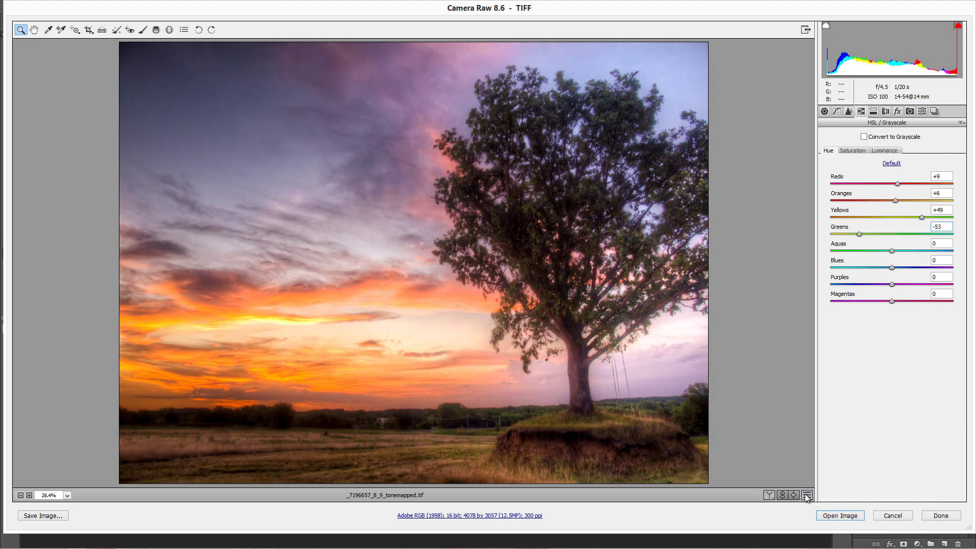
{"action": "left_click", "coordinate": [806, 496]}
{"action": "left_click", "coordinate": [806, 495]}
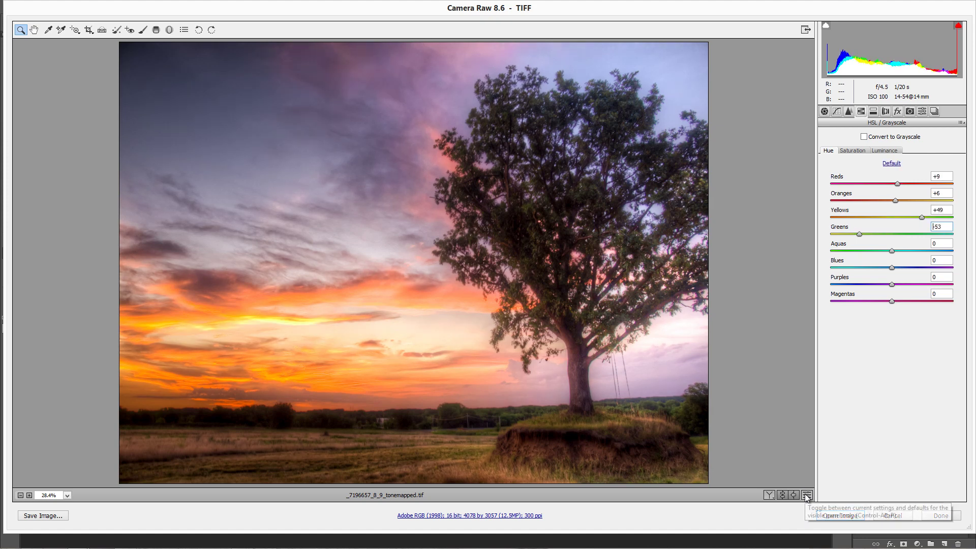
{"action": "left_click", "coordinate": [806, 495]}
{"action": "left_click", "coordinate": [806, 495]}
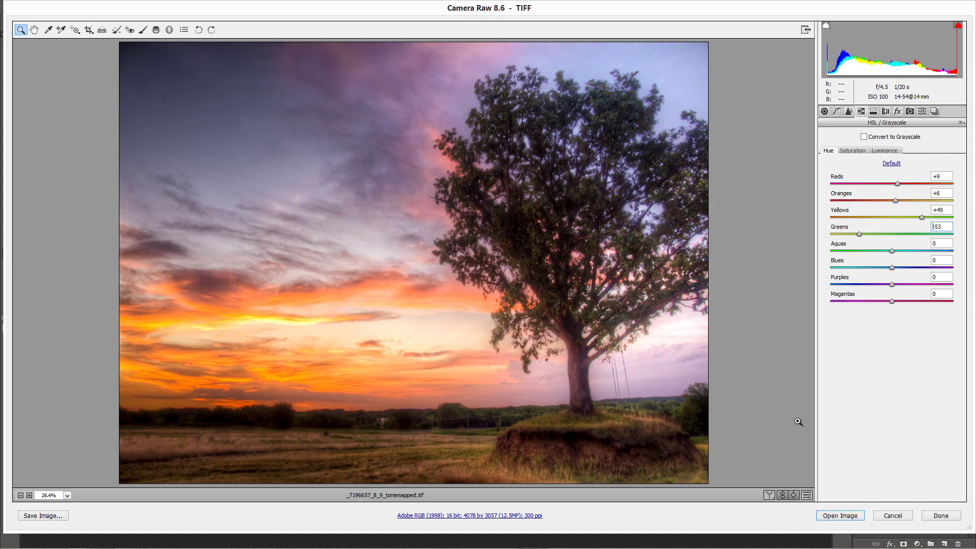
- Compare the photo with and without the Basic white balance and tone adjustments
{"action": "left_click", "coordinate": [825, 111]}
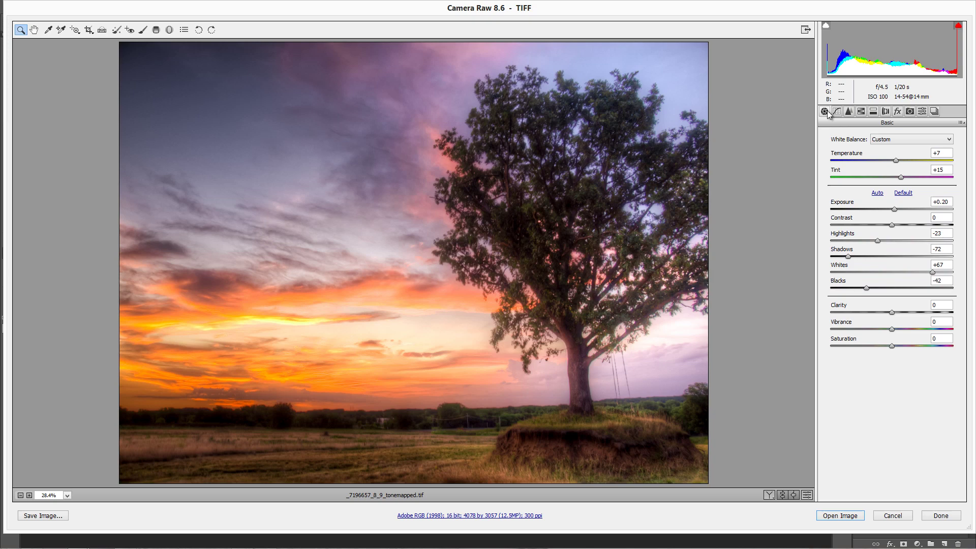
{"action": "left_click", "coordinate": [806, 496]}
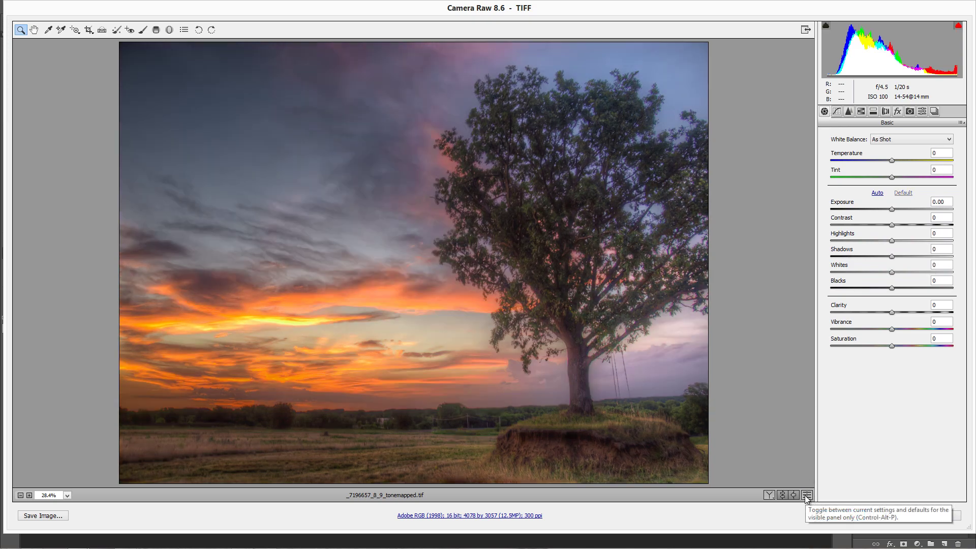
{"action": "left_click", "coordinate": [805, 495]}
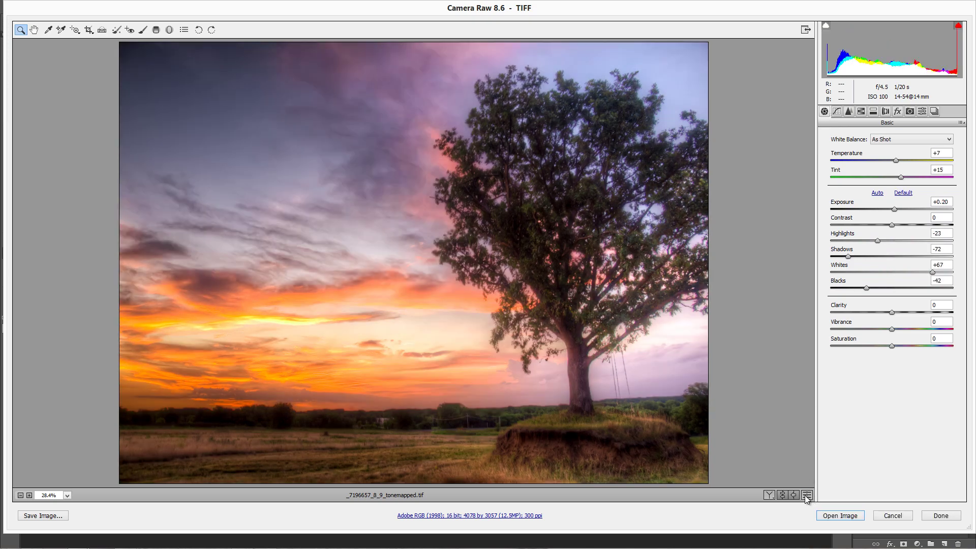
{"action": "left_click", "coordinate": [805, 494]}
{"action": "left_click", "coordinate": [805, 495]}
{"action": "left_click", "coordinate": [805, 495]}
{"action": "left_click", "coordinate": [806, 496]}
- Add a graduated filter from the sky's upper-left corner to just above the orange clouds, using an exposure of -4.00 to judge its reach
{"action": "left_click", "coordinate": [155, 30]}
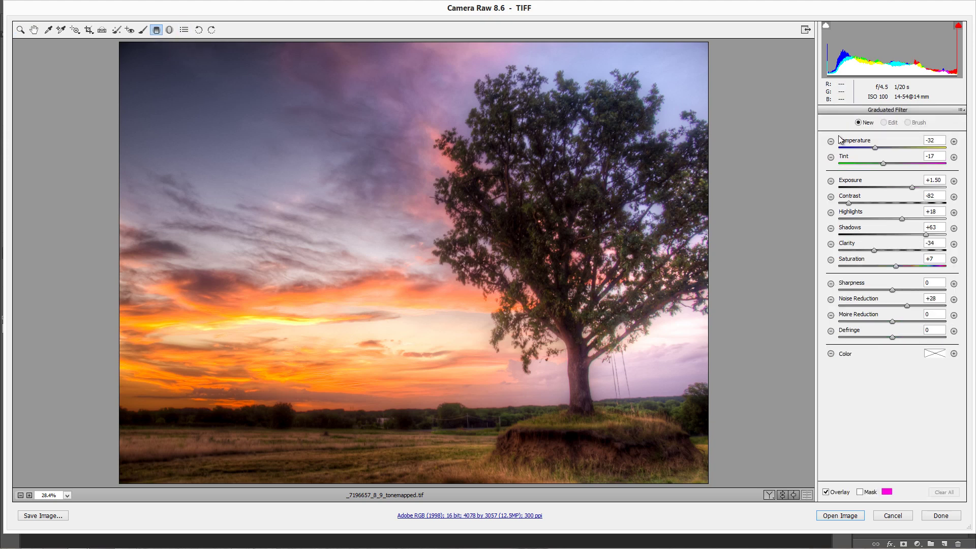
{"action": "left_click", "coordinate": [953, 182]}
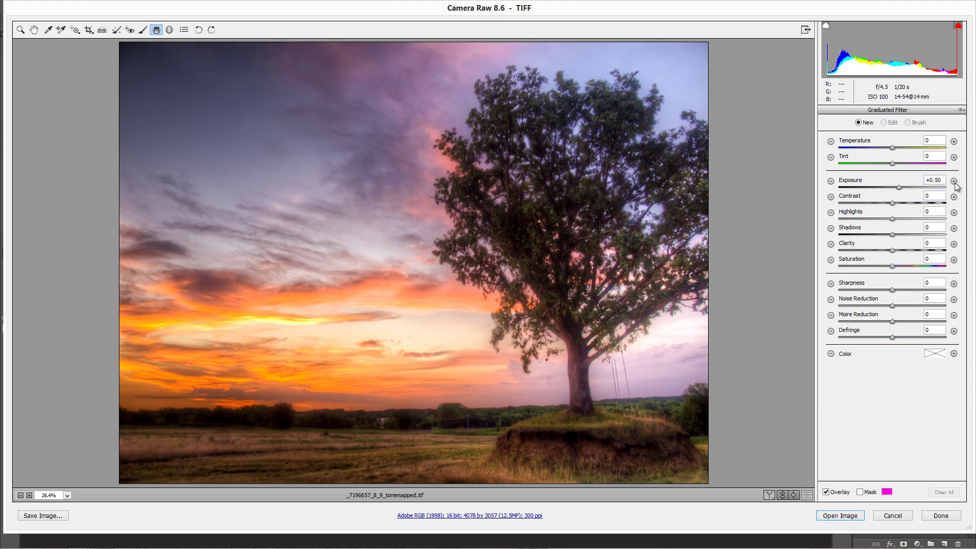
{"action": "left_click", "coordinate": [954, 182]}
{"action": "left_click_drag", "start_coordinate": [116, 41], "coordinate": [257, 318]}
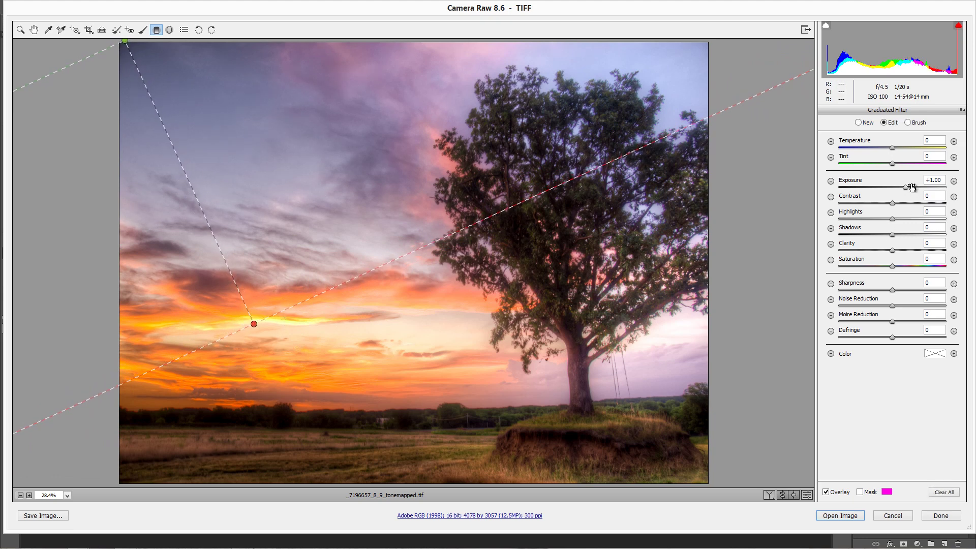
{"action": "left_click_drag", "start_coordinate": [906, 187], "coordinate": [827, 191]}
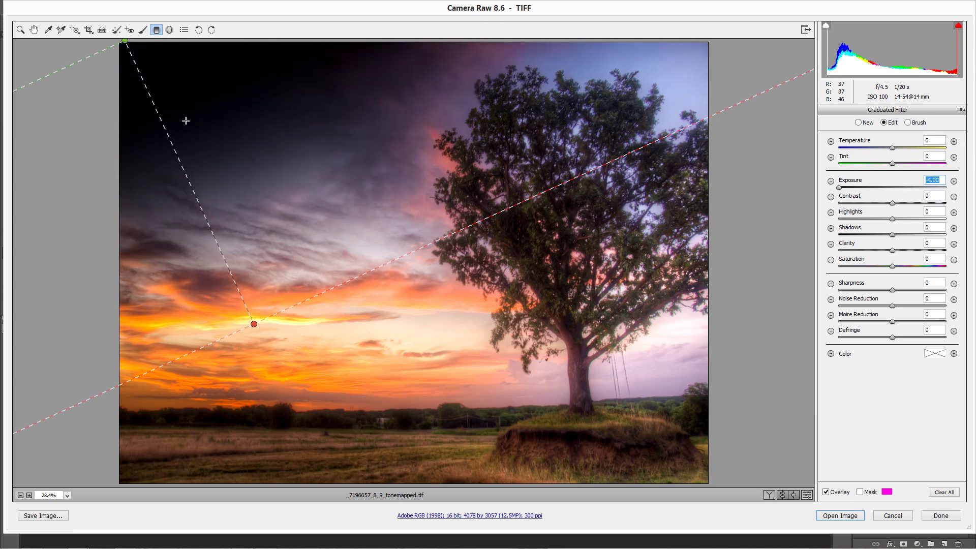
{"action": "mouse_move", "coordinate": [299, 305]}
{"action": "left_mouse_down"}
{"action": "mouse_move", "coordinate": [290, 309]}
{"action": "mouse_move", "coordinate": [298, 308]}
{"action": "left_mouse_up"}
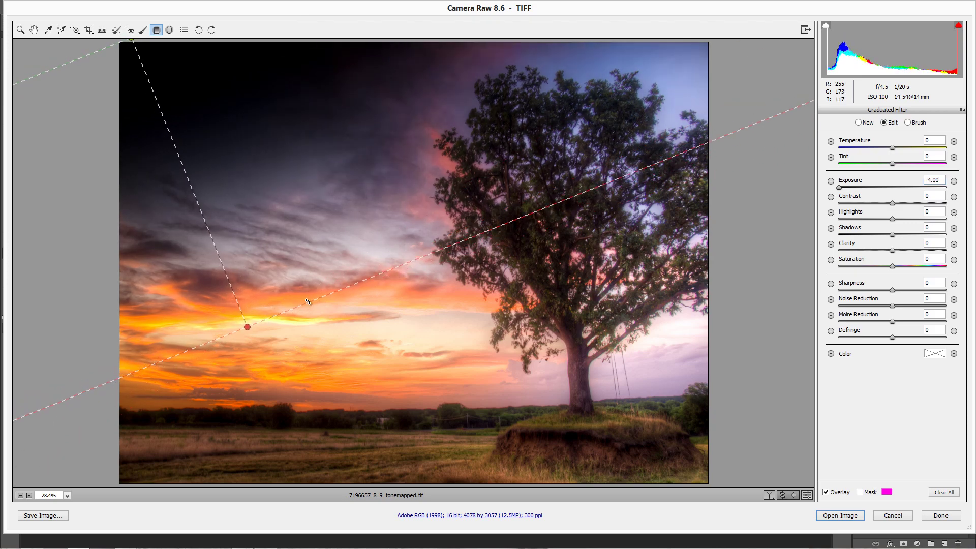
{"action": "left_click_drag", "start_coordinate": [252, 330], "coordinate": [230, 261]}
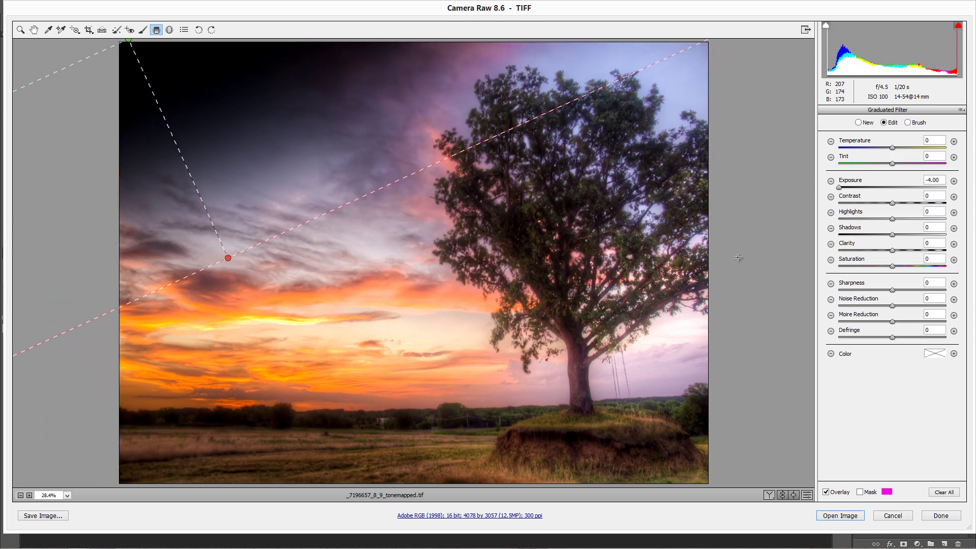
- Set the sky filter to exposure +1.05, contrast -18, highlights +58, shadows +78, temperature -25 and tint +12
{"action": "left_click_drag", "start_coordinate": [867, 188], "coordinate": [923, 220]}
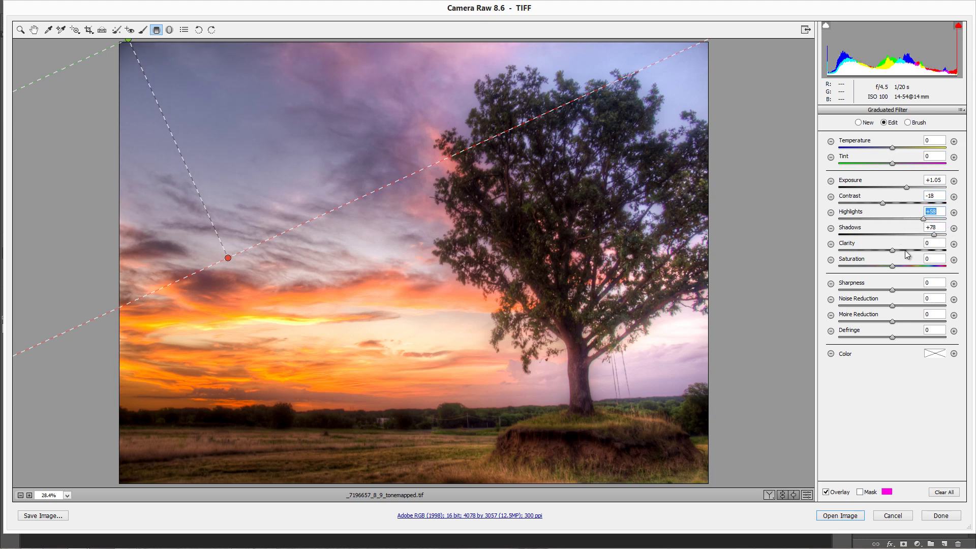
{"action": "mouse_move", "coordinate": [894, 251]}
{"action": "left_mouse_down"}
{"action": "mouse_move", "coordinate": [938, 253]}
{"action": "mouse_move", "coordinate": [869, 253]}
{"action": "mouse_move", "coordinate": [894, 255]}
{"action": "left_mouse_up"}
{"action": "mouse_move", "coordinate": [892, 148]}
{"action": "left_mouse_down"}
{"action": "mouse_move", "coordinate": [858, 152]}
{"action": "mouse_move", "coordinate": [914, 164]}
{"action": "mouse_move", "coordinate": [898, 164]}
{"action": "left_mouse_up"}
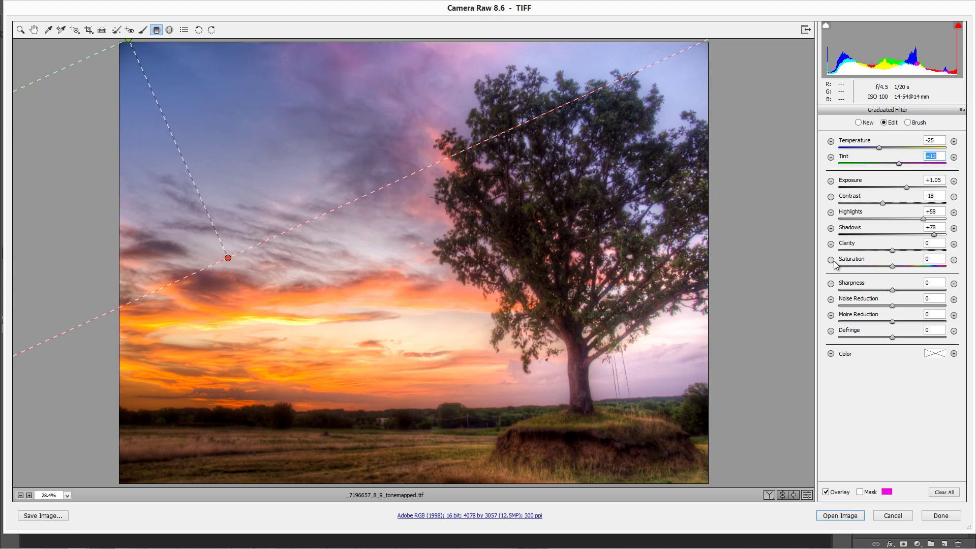
- Add a second graduated filter from the photo's bottom edge up to mid-height, with temperature +23 and all other settings at zero
{"action": "left_click", "coordinate": [737, 268]}
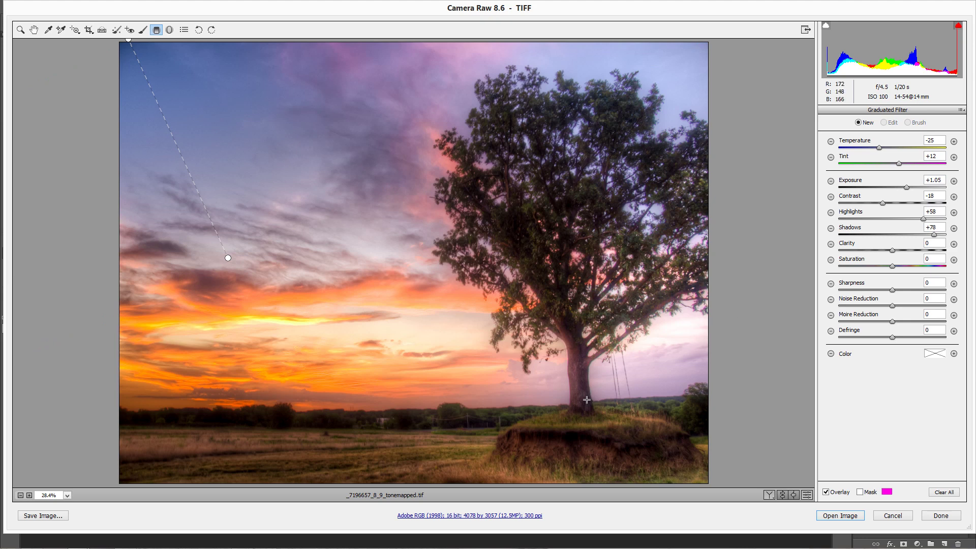
{"action": "left_click_drag", "start_coordinate": [463, 486], "coordinate": [463, 252]}
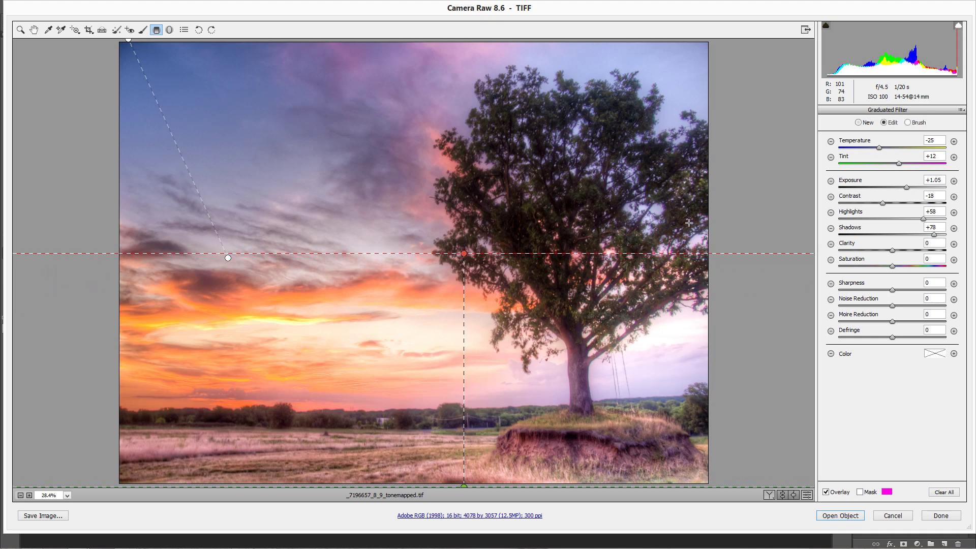
{"action": "left_click", "coordinate": [954, 142]}
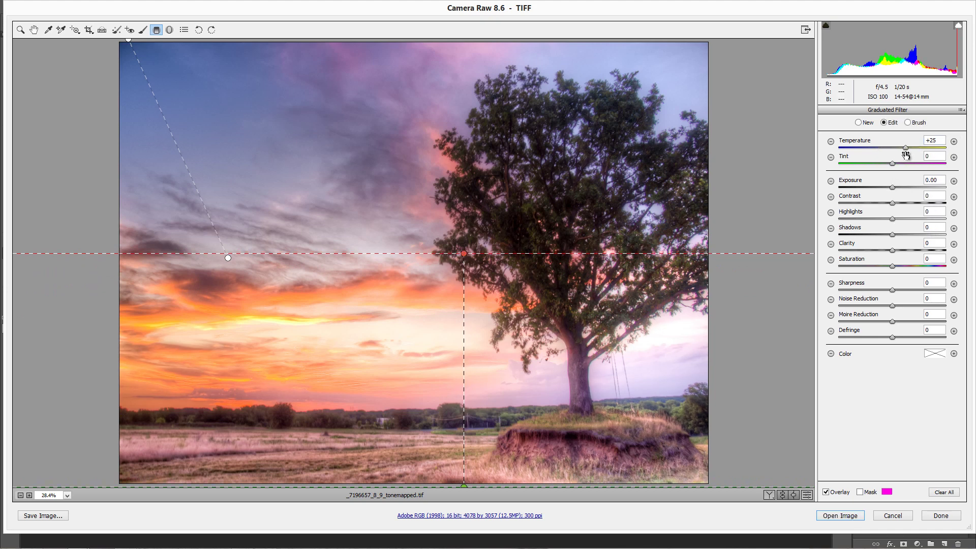
{"action": "mouse_move", "coordinate": [905, 147]}
{"action": "left_mouse_down"}
{"action": "mouse_move", "coordinate": [888, 154]}
{"action": "mouse_move", "coordinate": [917, 155]}
{"action": "mouse_move", "coordinate": [904, 153]}
{"action": "left_mouse_up"}
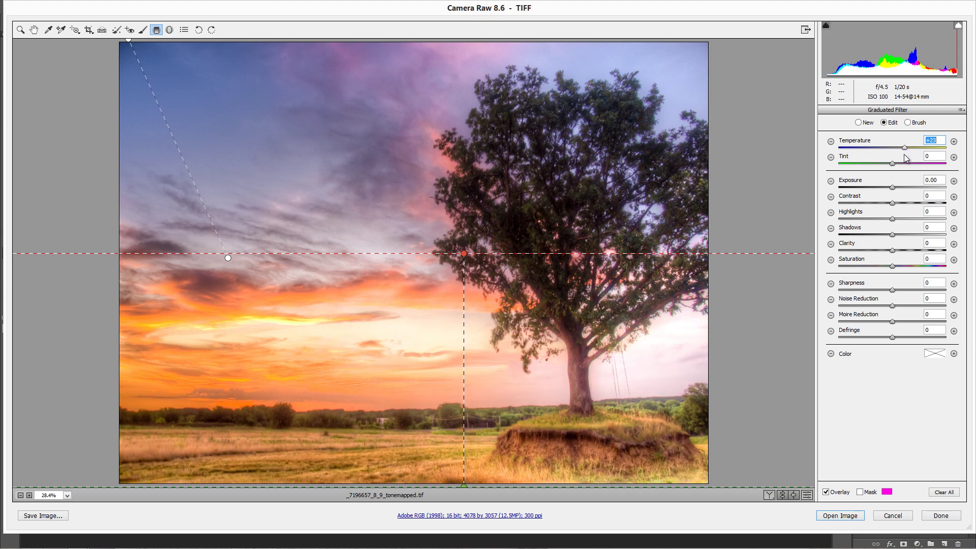
- Set the ground filter to temperature +18, exposure -0.90, contrast -14, highlights -45, shadows +1, clarity +68 and saturation -11, and shorten it to the horizon
{"action": "left_click_drag", "start_coordinate": [892, 187], "coordinate": [889, 279]}
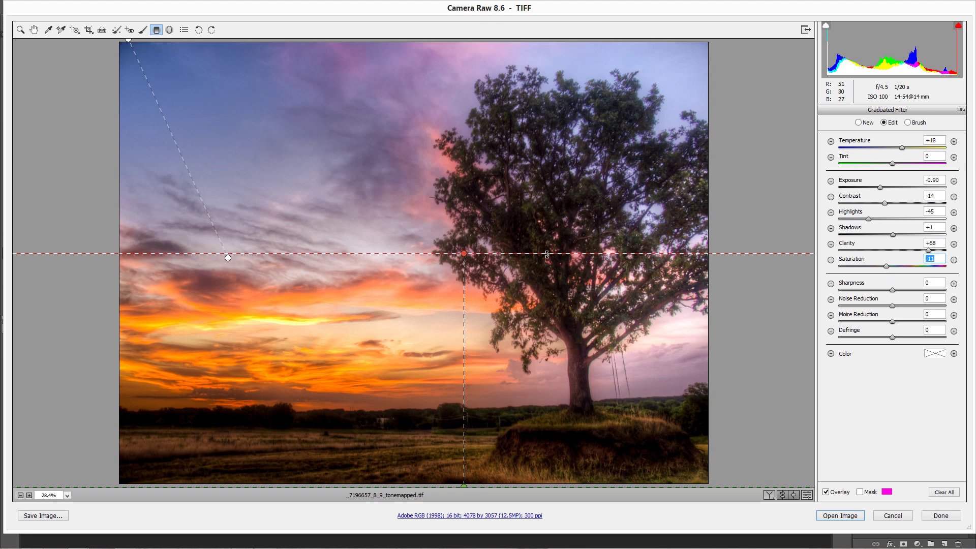
{"action": "left_click", "coordinate": [466, 258]}
{"action": "left_click_drag", "start_coordinate": [467, 258], "coordinate": [497, 407]}
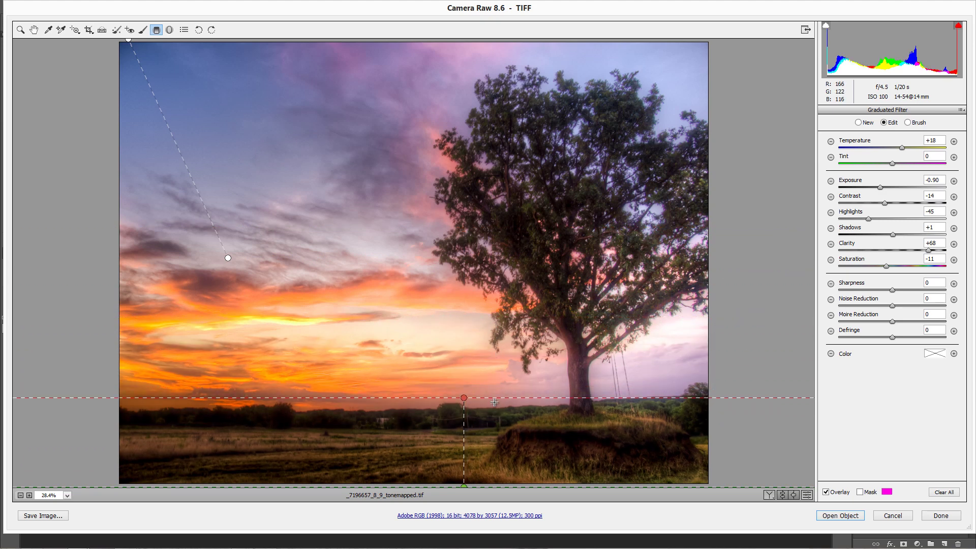
- Compare the photo with and without the two graduated filters
{"action": "left_click", "coordinate": [806, 496]}
{"action": "left_click", "coordinate": [806, 497]}
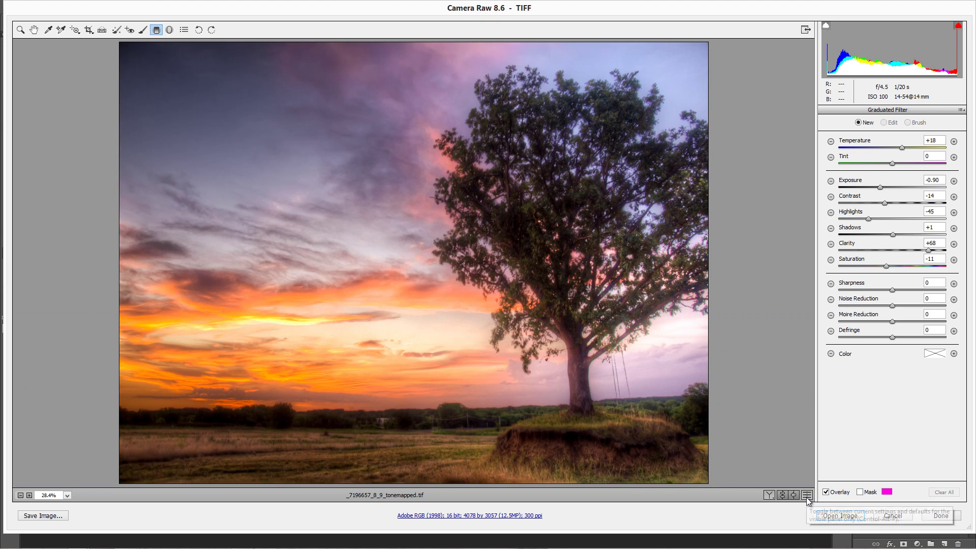
{"action": "left_click", "coordinate": [806, 497]}
{"action": "left_click", "coordinate": [805, 496]}
{"action": "left_click", "coordinate": [805, 496]}
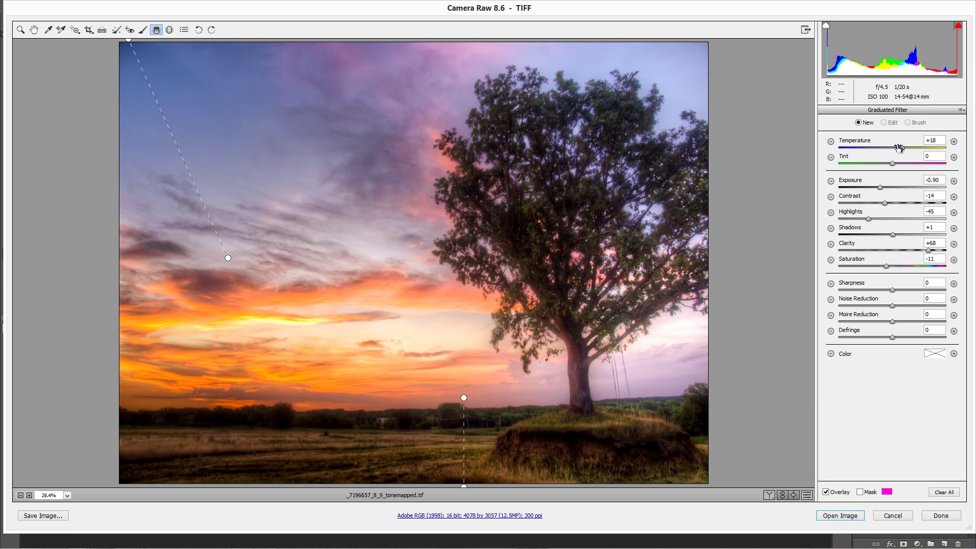
{"action": "mouse_move", "coordinate": [901, 148]}
{"action": "left_mouse_down"}
{"action": "mouse_move", "coordinate": [874, 151]}
{"action": "mouse_move", "coordinate": [908, 149]}
{"action": "mouse_move", "coordinate": [898, 149]}
{"action": "left_mouse_up"}
- Leave the Graduated Filter and compare the photo with its Basic adjustments on and off again
{"action": "left_click", "coordinate": [34, 30]}
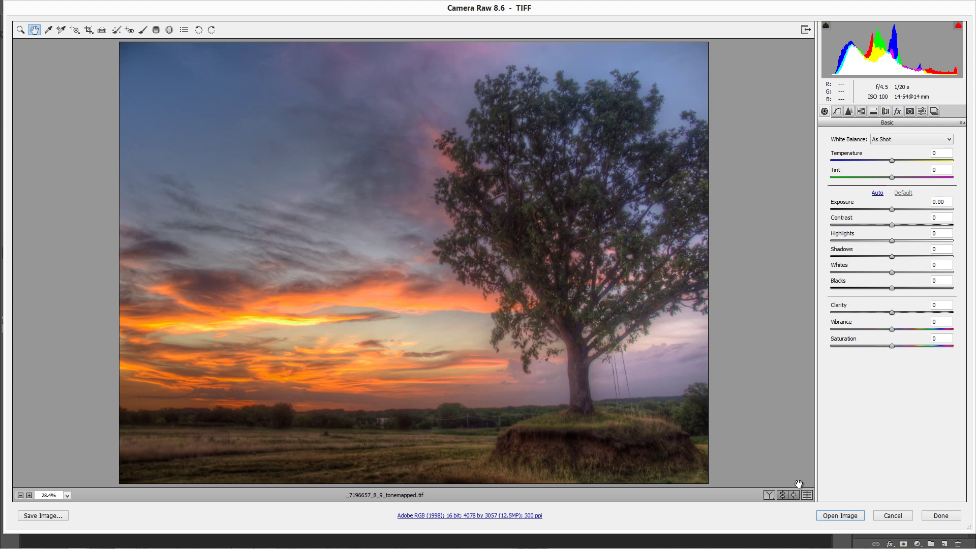
{"action": "left_click", "coordinate": [806, 495]}
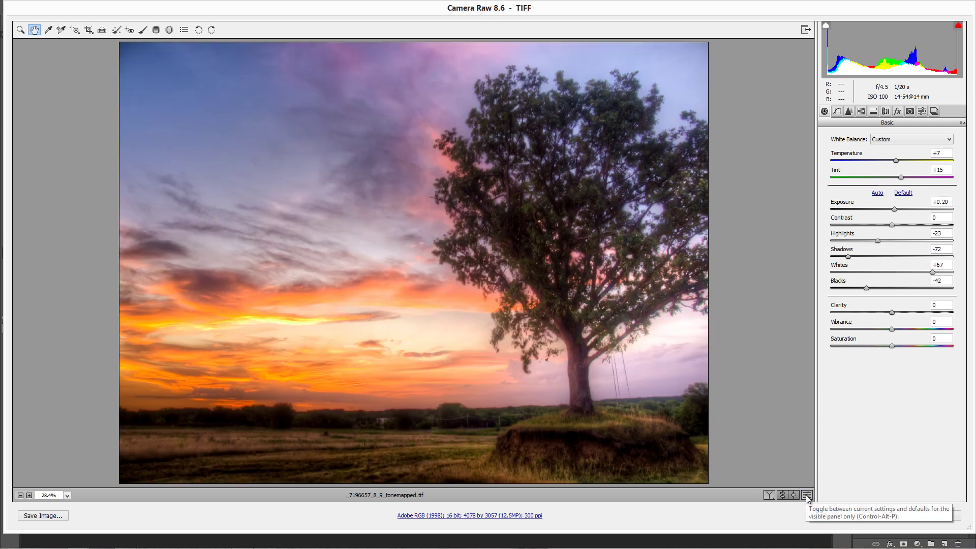
{"action": "left_click", "coordinate": [806, 495]}
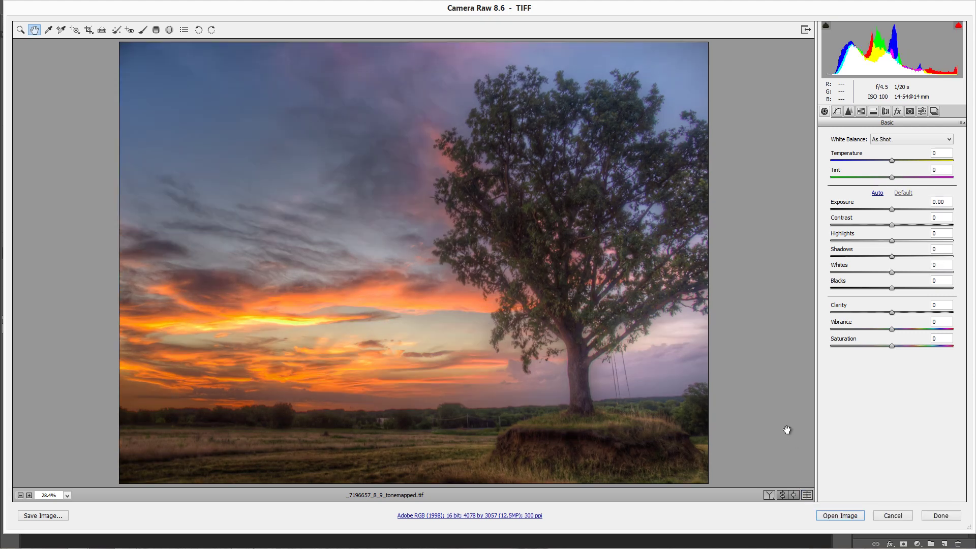
{"action": "left_click", "coordinate": [807, 495]}
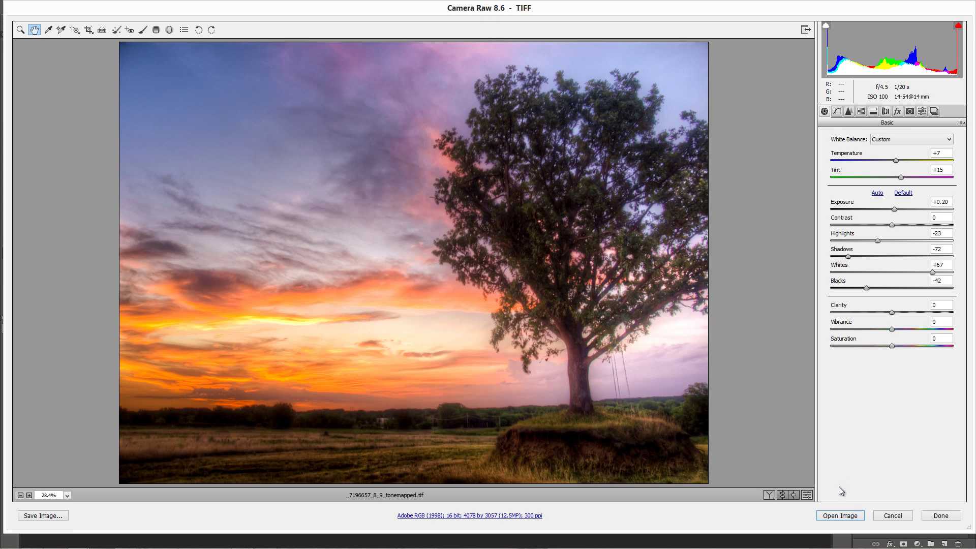
{"action": "left_click", "coordinate": [808, 495]}
{"action": "left_click", "coordinate": [807, 495]}
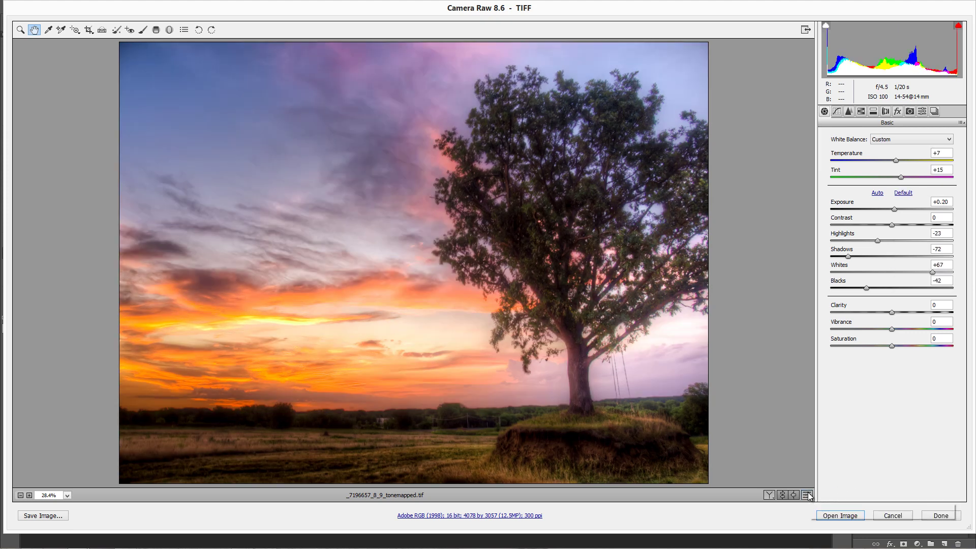